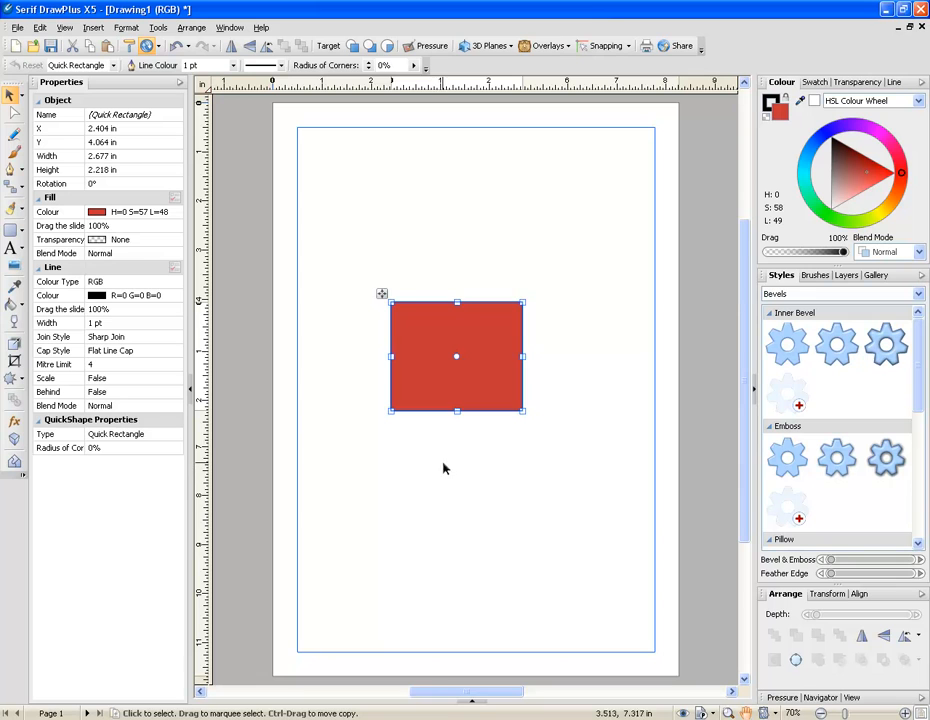
# Detach the QuickShapes flyout as a floating palette over the page
pyautogui.click(20, 232)
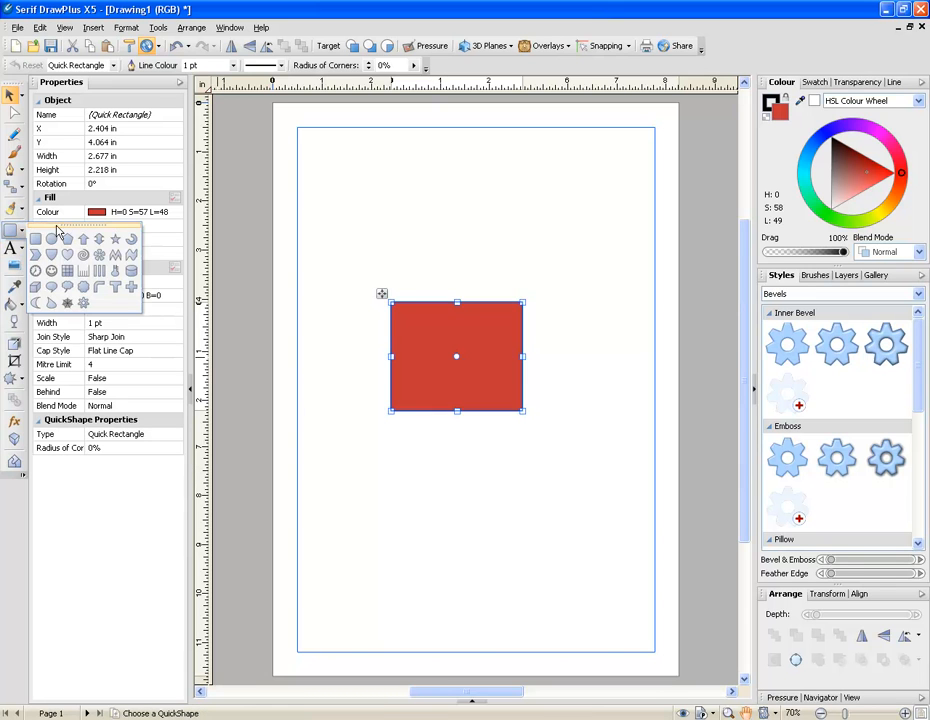
pyautogui.moveTo(61, 229); pyautogui.dragTo(344, 144)
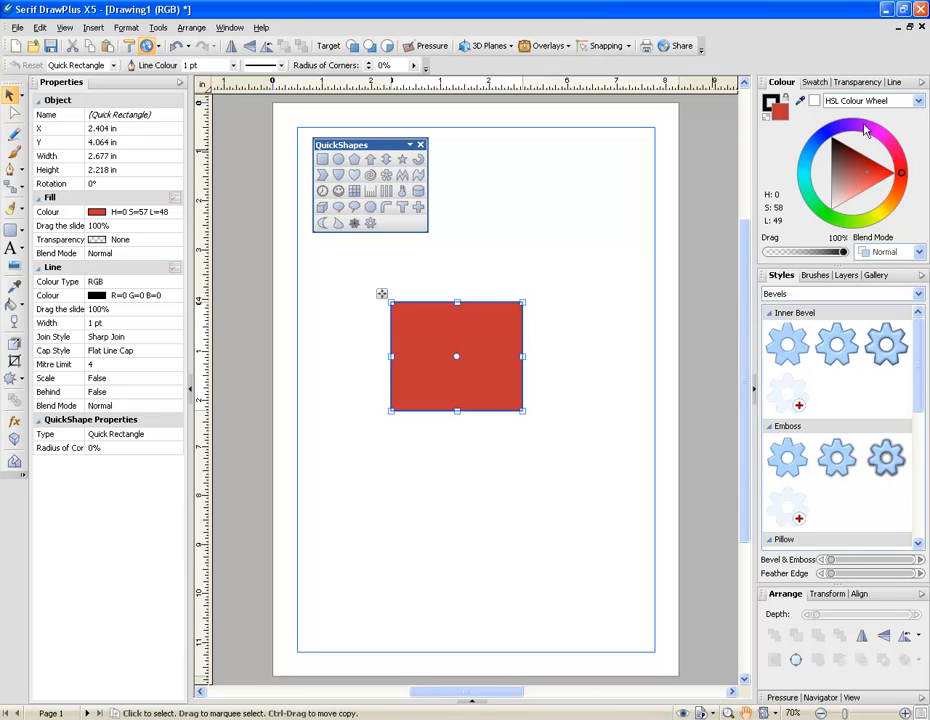
# Close Drawing1 without saving and open the drawing named "file" from the rays multimedia folder
pyautogui.click(921, 26)
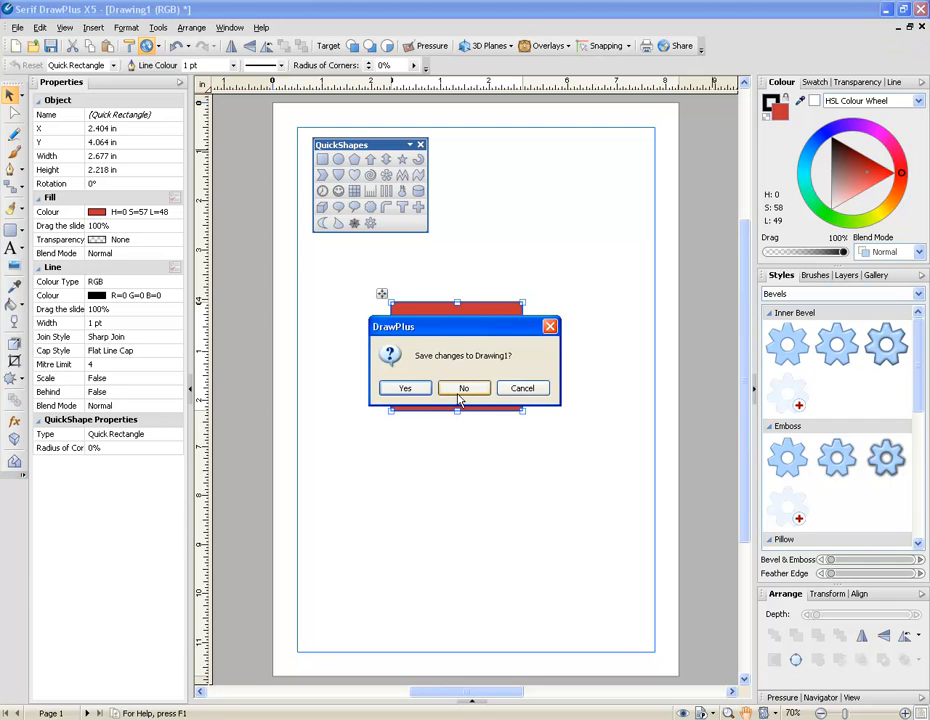
pyautogui.click(462, 390)
pyautogui.click(33, 45)
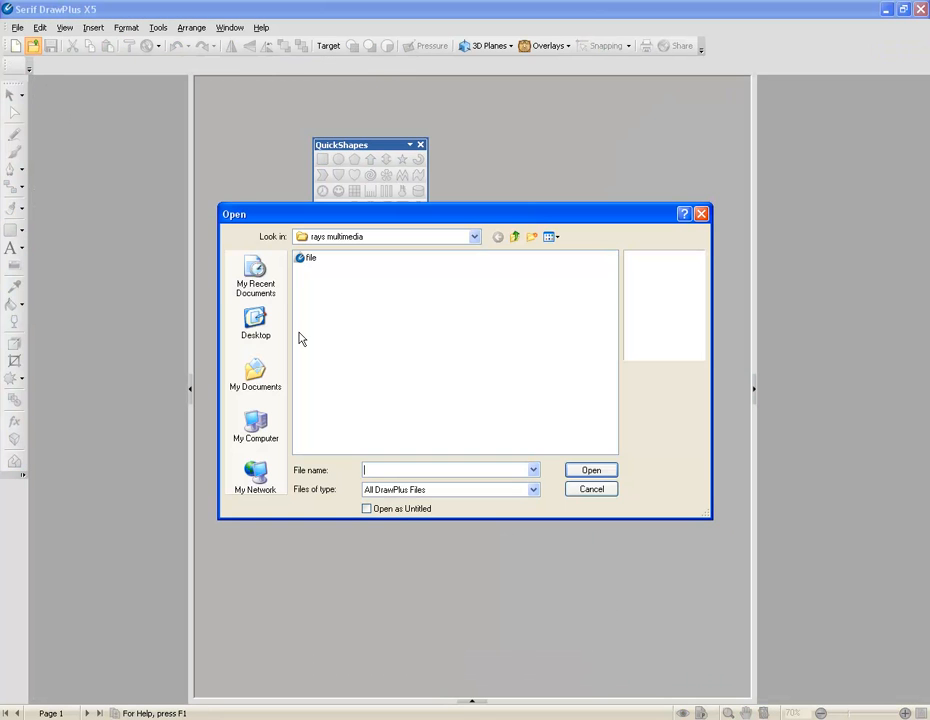
pyautogui.click(310, 258)
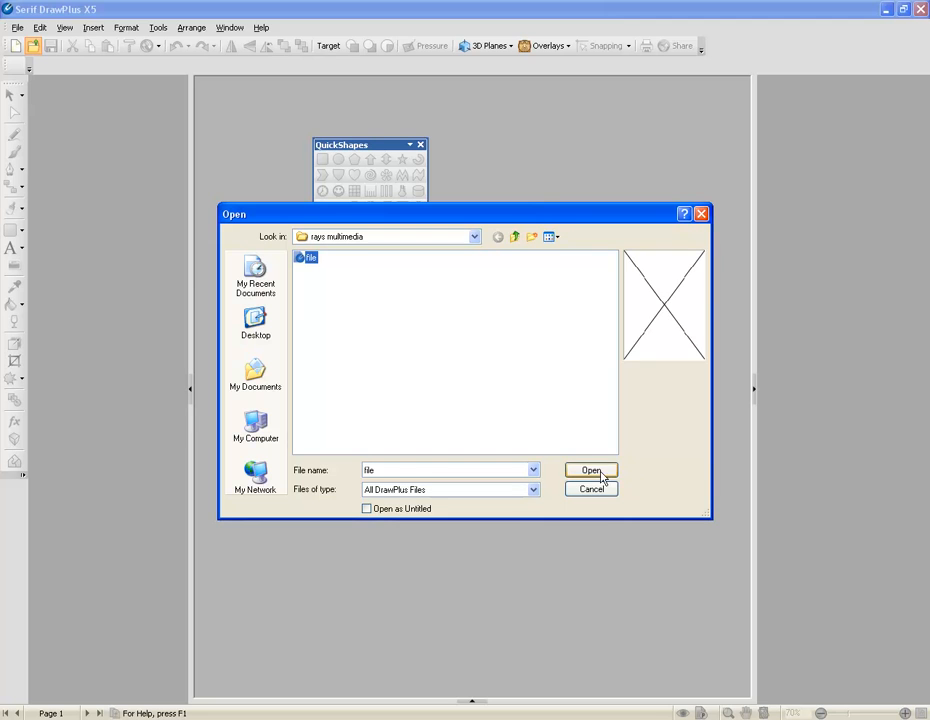
pyautogui.click(599, 476)
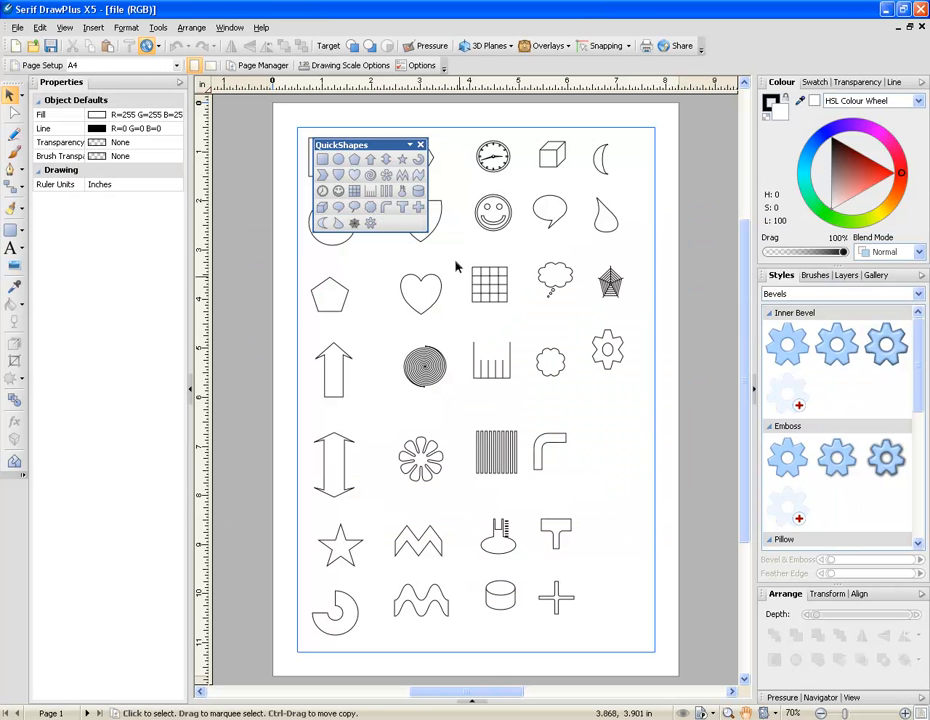
# Move the floating QuickShapes palette clear of the drawn shapes and zoom in closely on the rectangle
pyautogui.moveTo(357, 146); pyautogui.dragTo(640, 398)
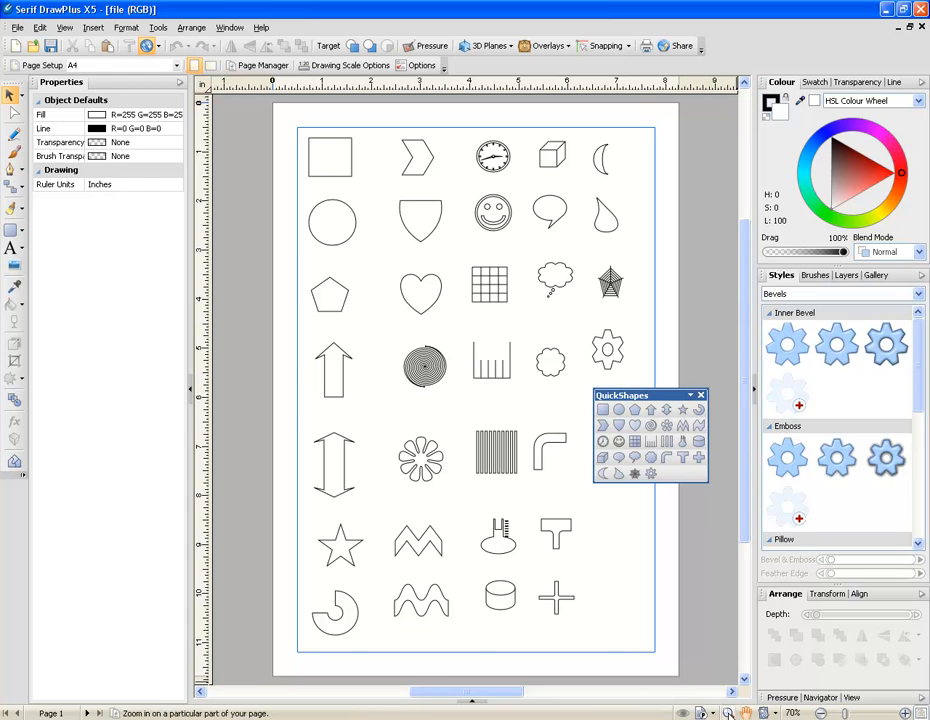
pyautogui.click(729, 713)
pyautogui.moveTo(300, 124); pyautogui.dragTo(374, 197)
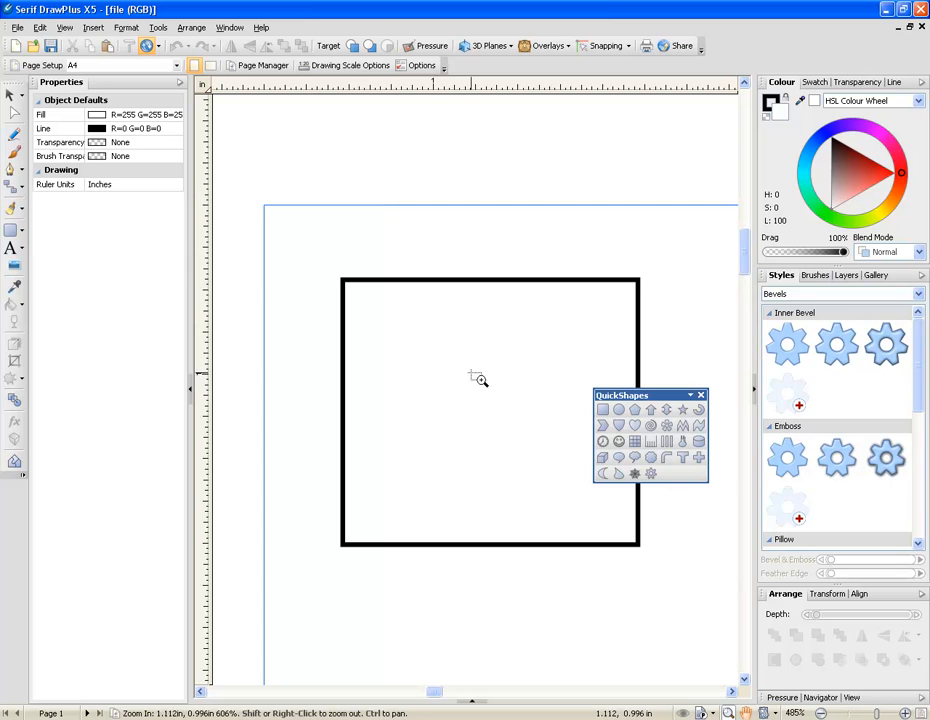
pyautogui.click(9, 94)
pyautogui.moveTo(640, 396); pyautogui.dragTo(533, 116)
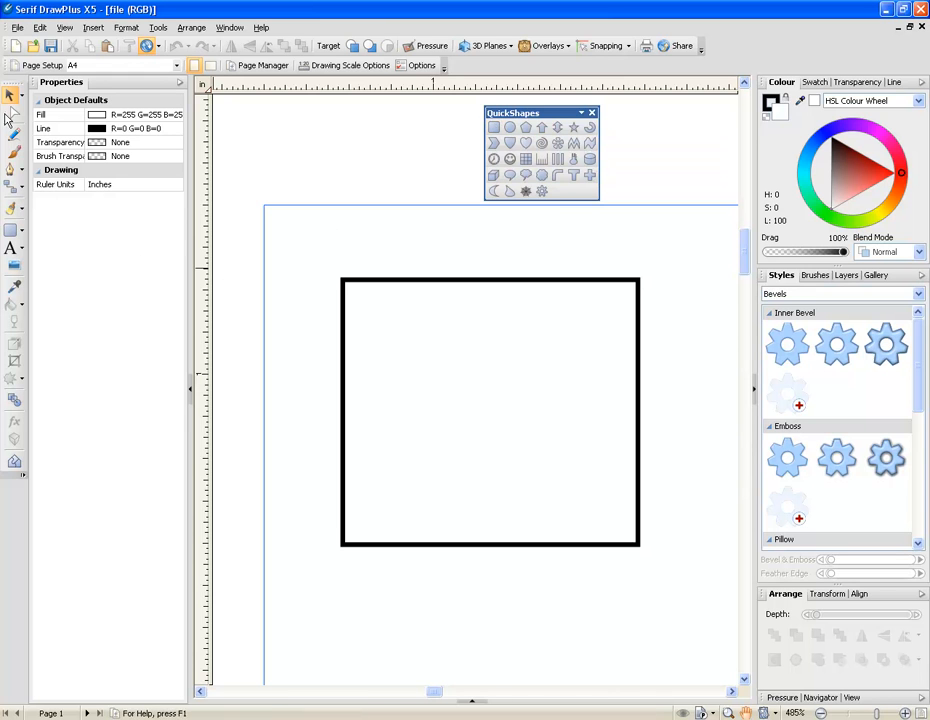
# Select the rectangle with the Node tool, try a corner radius of -54%, and return the radius to 0%
pyautogui.click(13, 117)
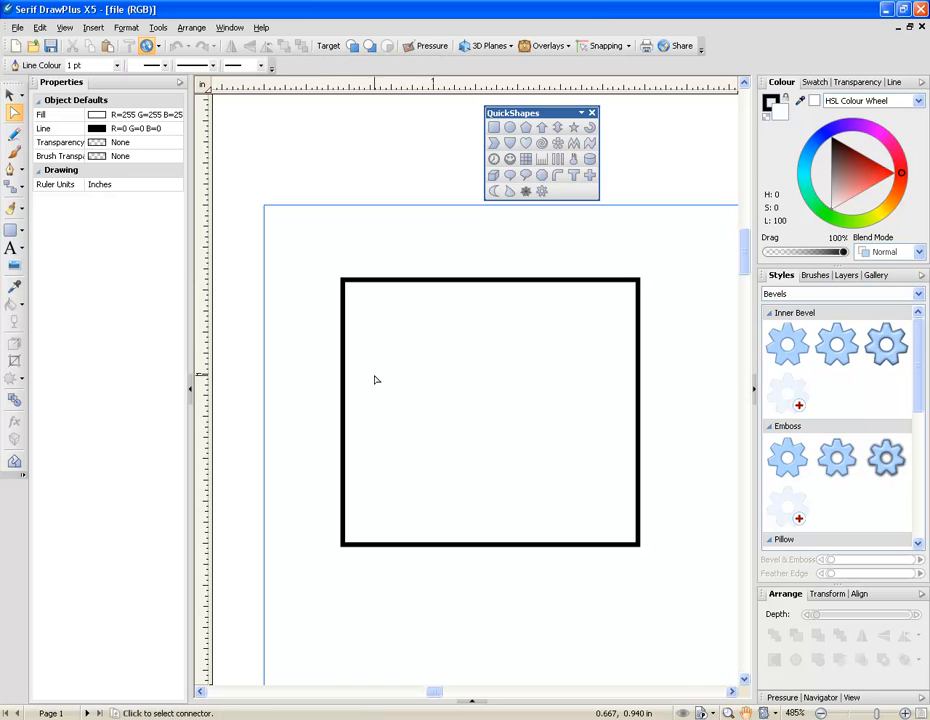
pyautogui.click(421, 387)
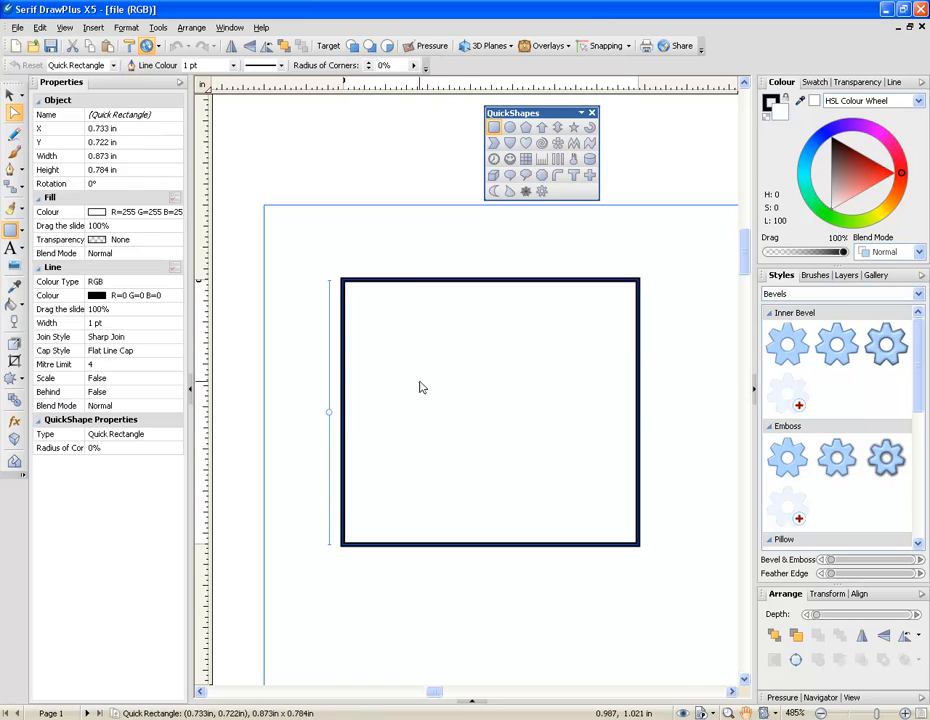
pyautogui.click(412, 65)
pyautogui.moveTo(443, 88); pyautogui.dragTo(404, 85)
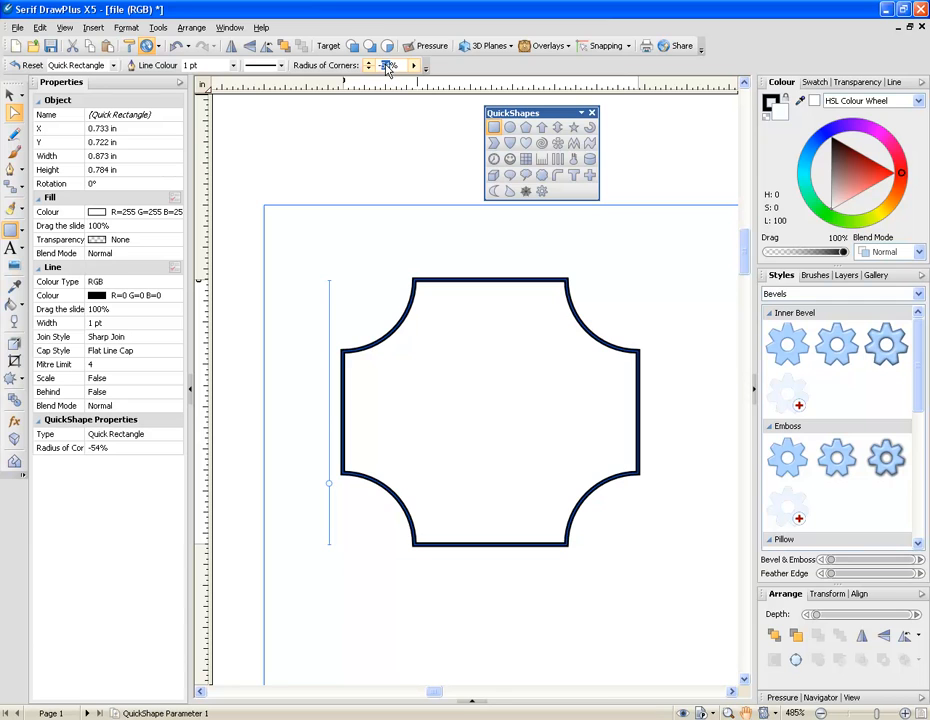
pyautogui.press('Return')
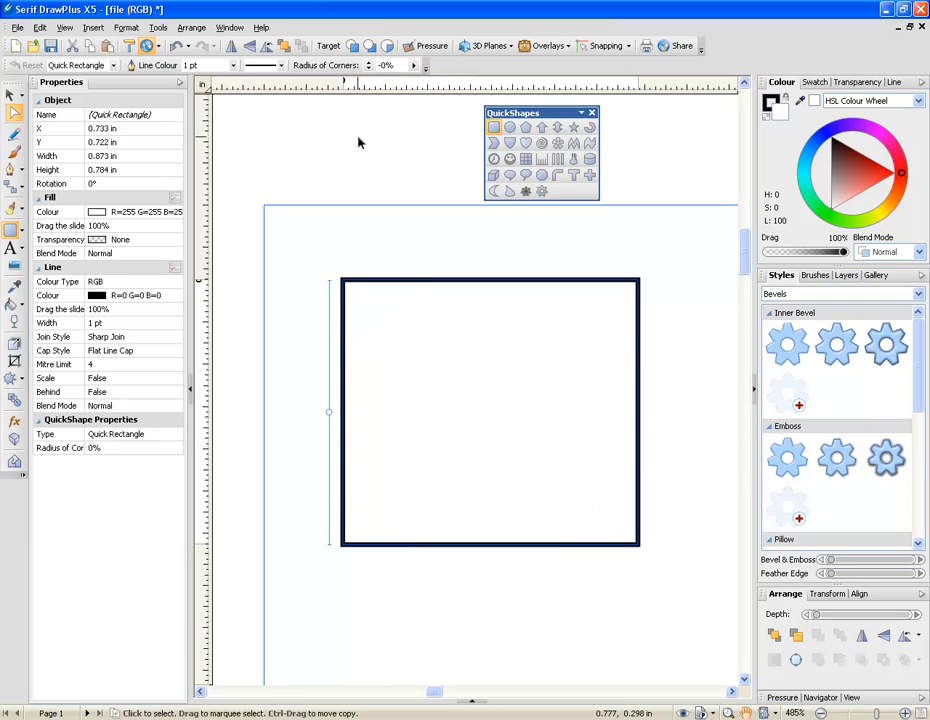
# Try a dash-dot line style on the rectangle's outline and restore the solid line
pyautogui.click(282, 67)
pyautogui.click(270, 148)
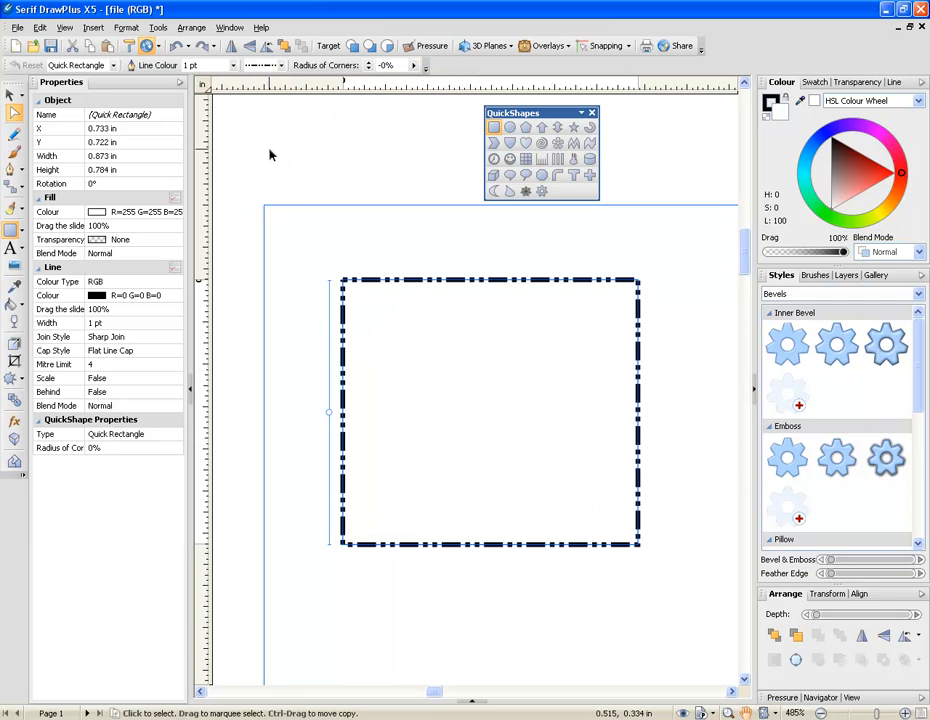
pyautogui.click(281, 65)
pyautogui.click(275, 95)
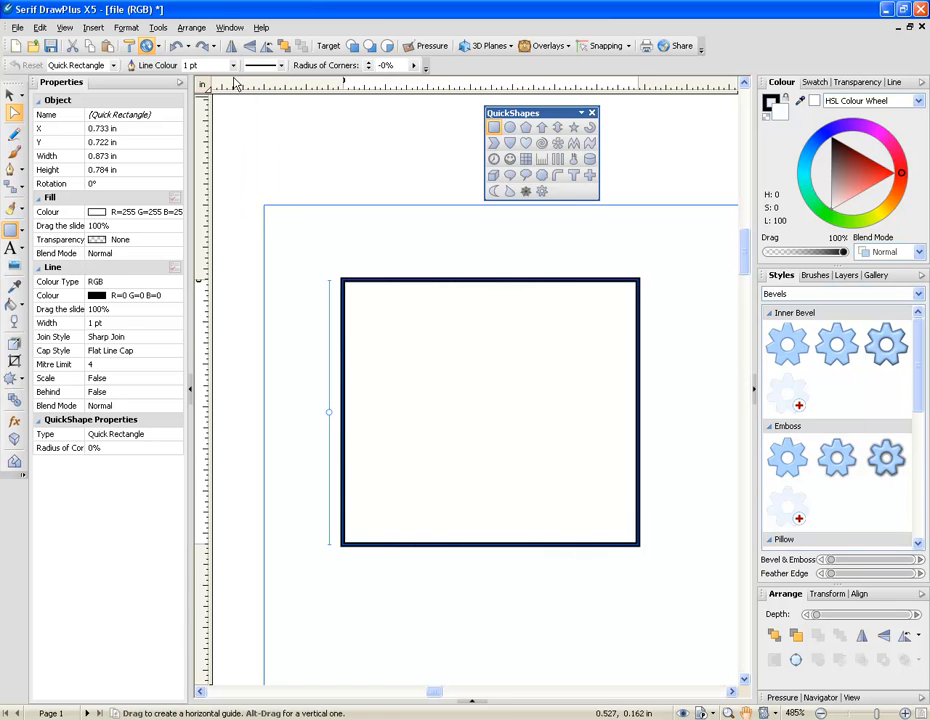
# Try a 7.5 pt outline on the rectangle and set its line width to 0.5 pt
pyautogui.click(233, 65)
pyautogui.click(213, 156)
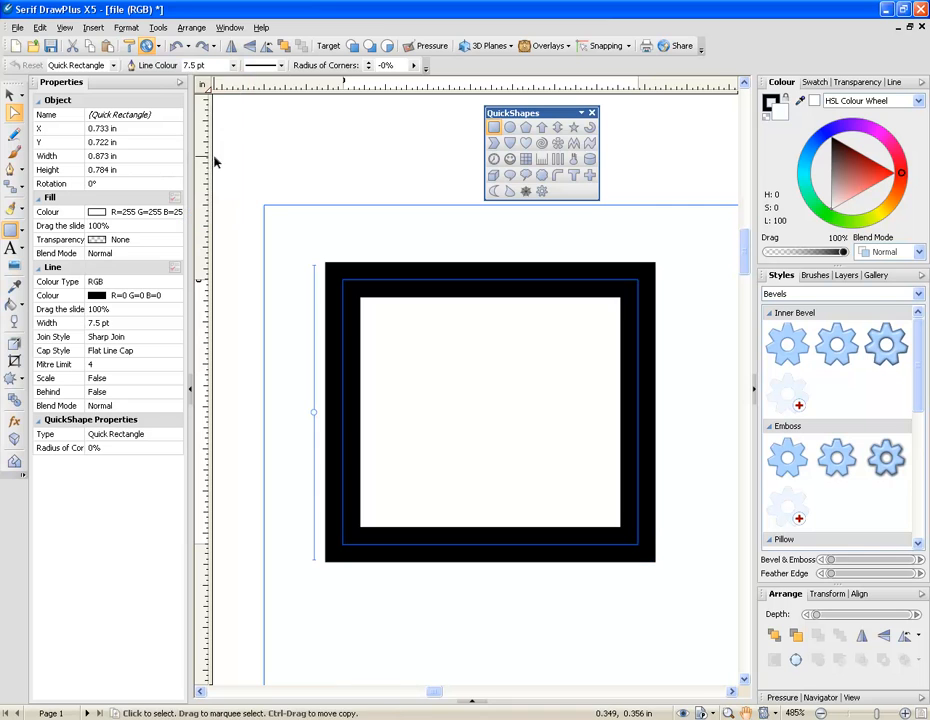
pyautogui.click(233, 65)
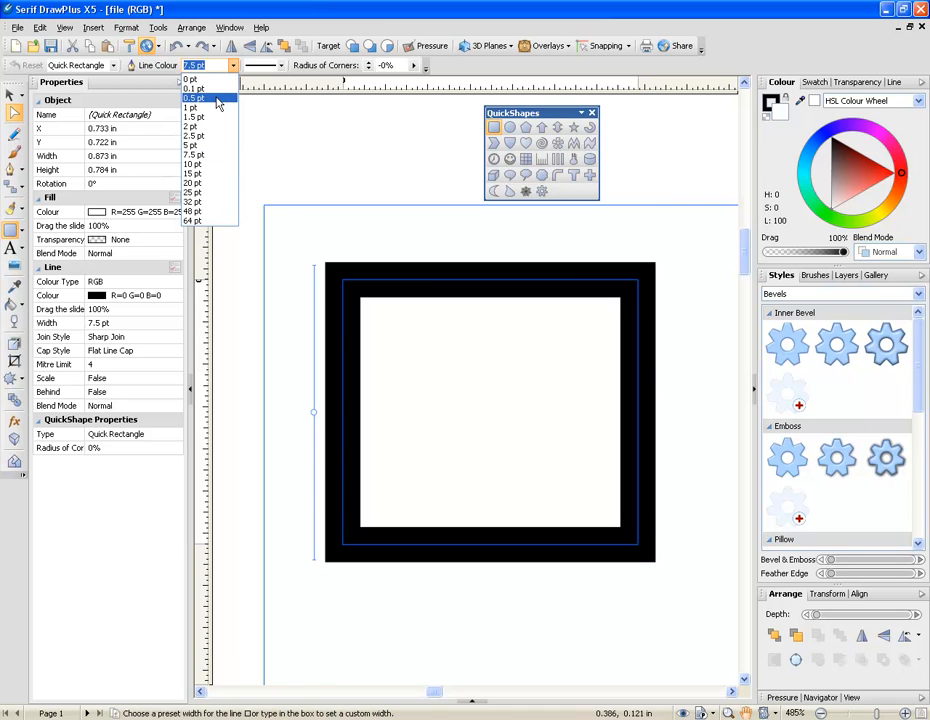
pyautogui.click(216, 98)
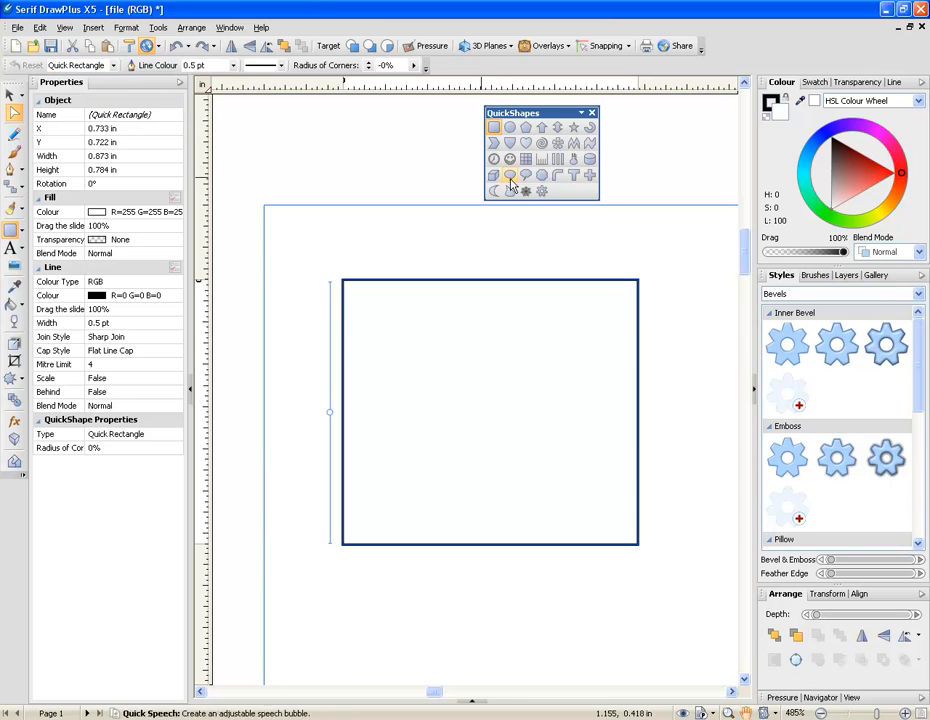
# Convert the rectangle to a Quick Heart and switch it back to a Quick Rectangle
pyautogui.click(114, 65)
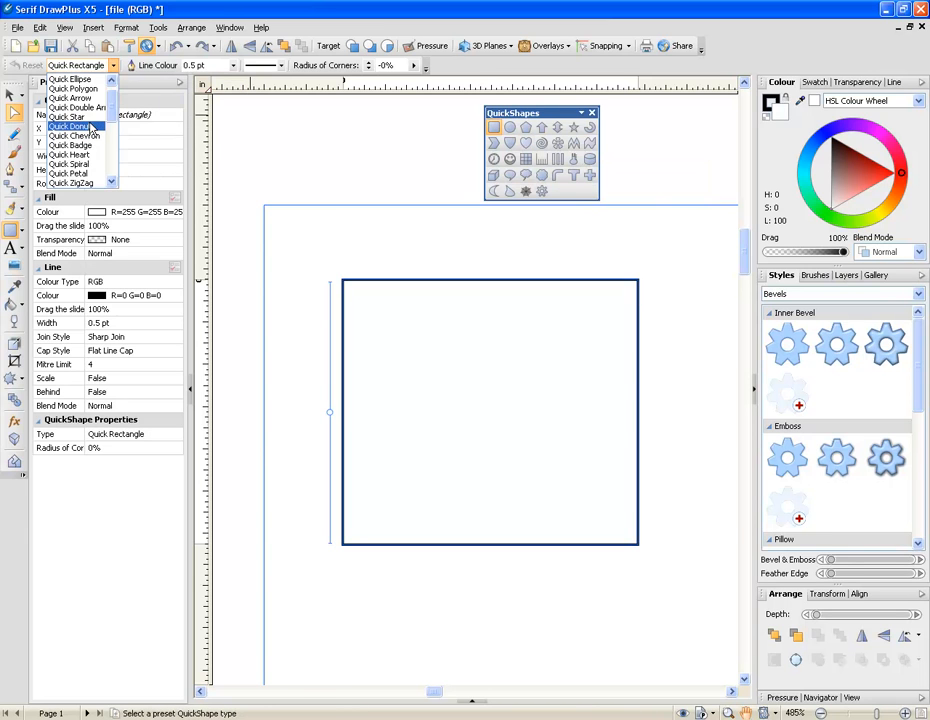
pyautogui.click(88, 154)
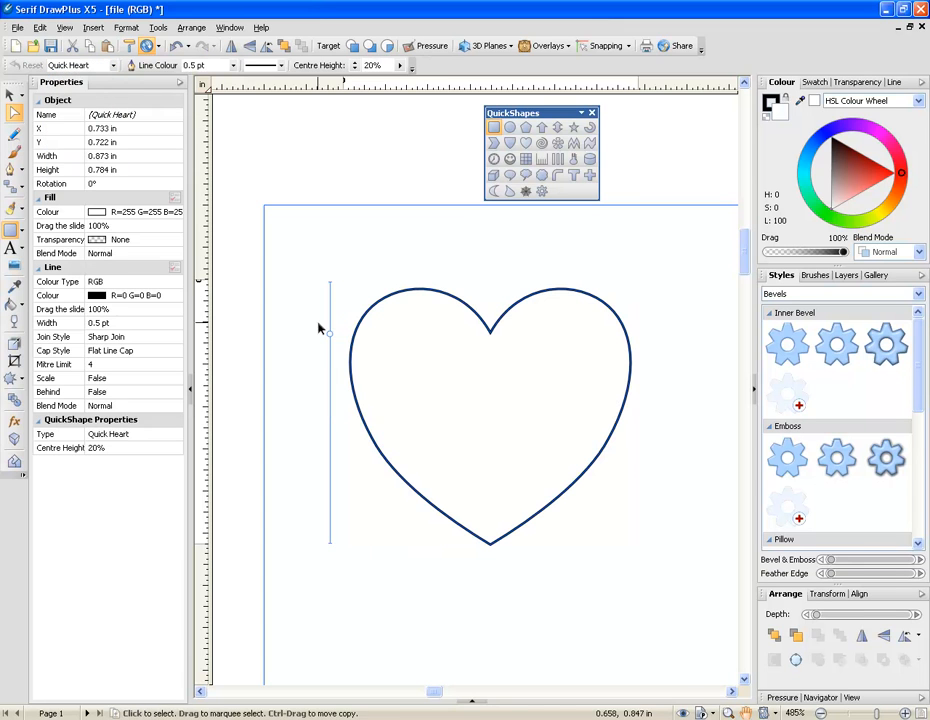
pyautogui.click(114, 65)
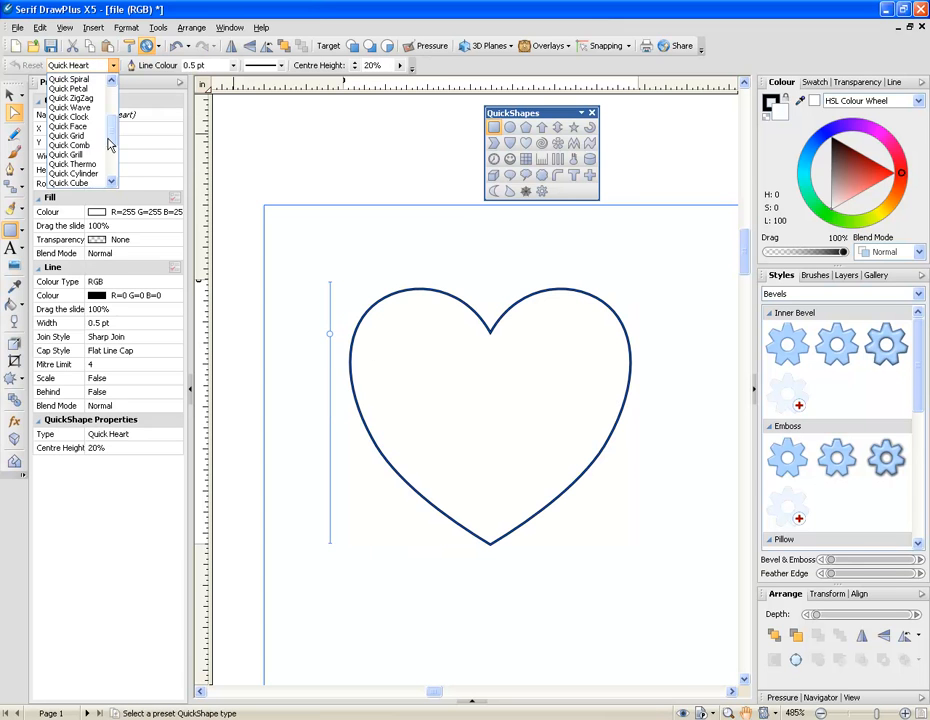
pyautogui.scroll(3, 95, 120)
pyautogui.click(72, 78)
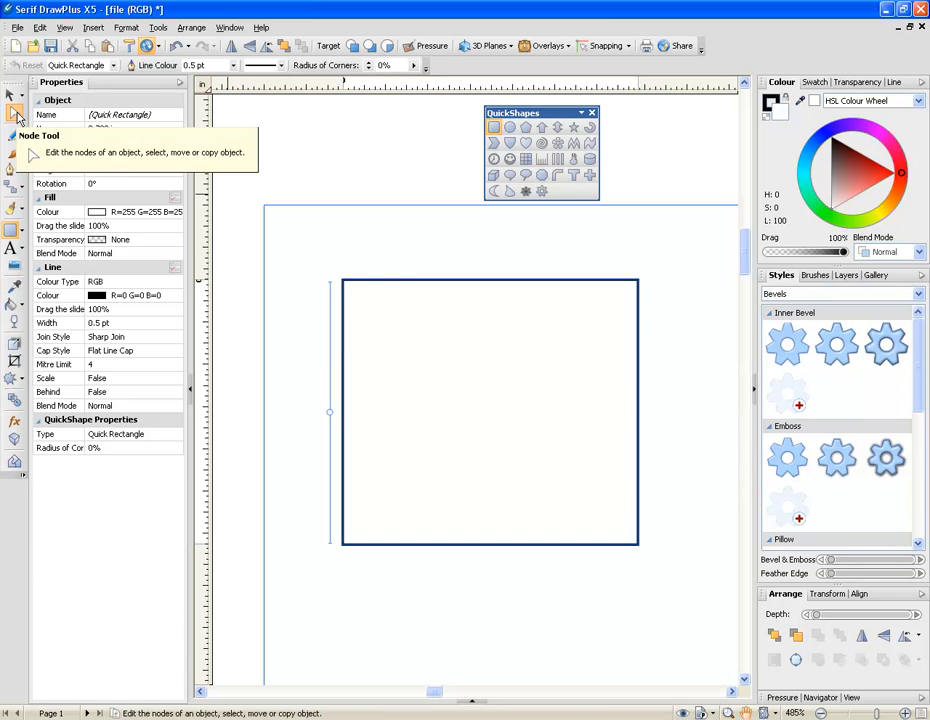
# Curve the rectangle's corners inward to a radius of about -43% using its node handle
pyautogui.moveTo(331, 414); pyautogui.dragTo(345, 473)
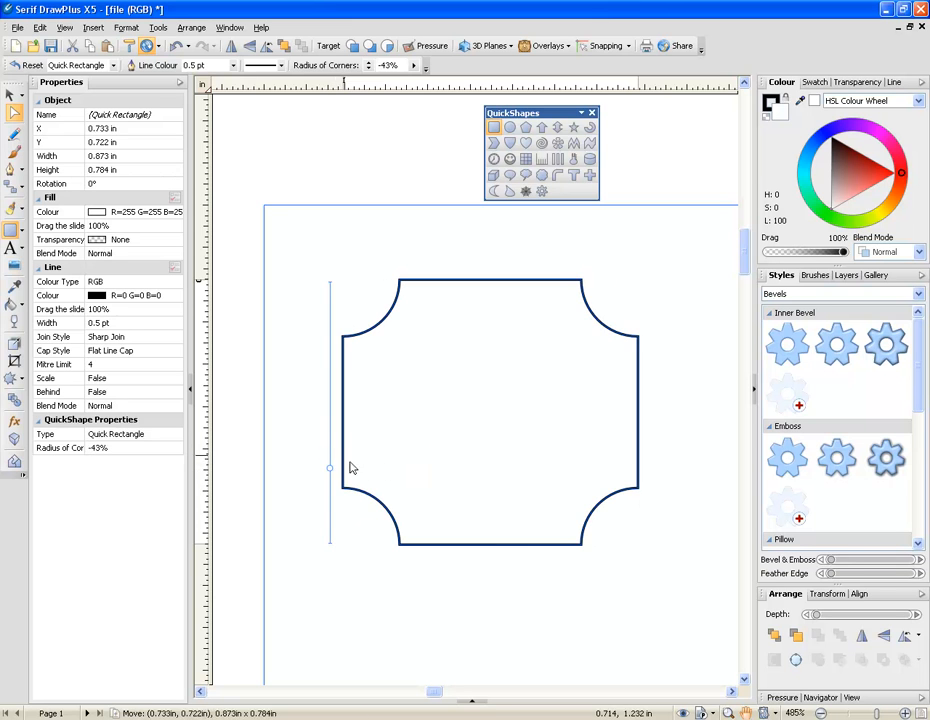
# Cut a wedge out of the circle with the Node tool by reducing its enclosed angle to about 303°
pyautogui.click(745, 713)
pyautogui.moveTo(604, 610); pyautogui.dragTo(540, 120)
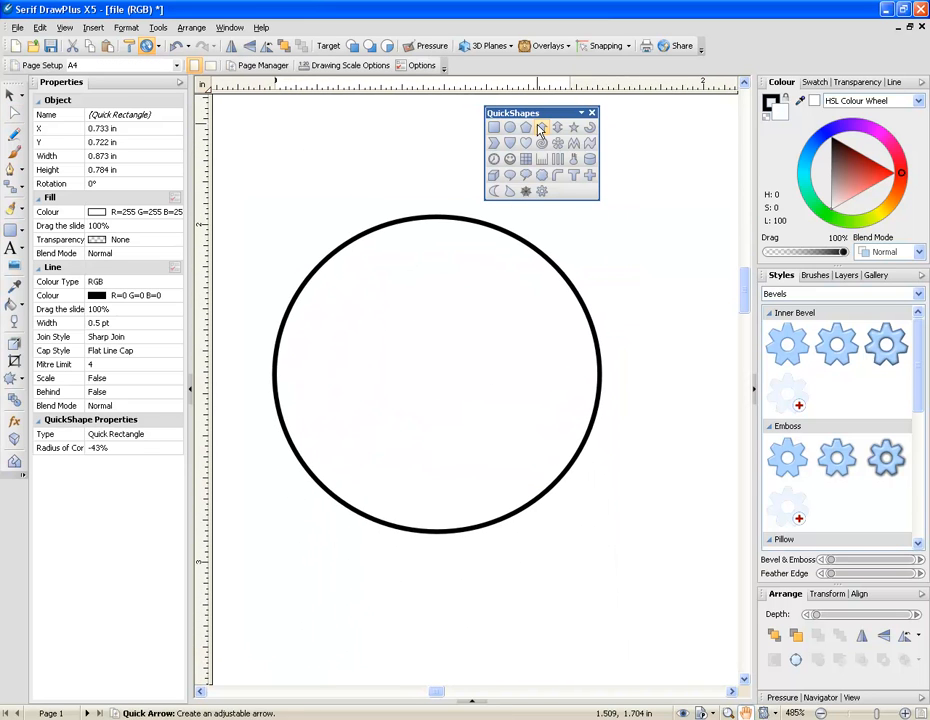
pyautogui.click(8, 92)
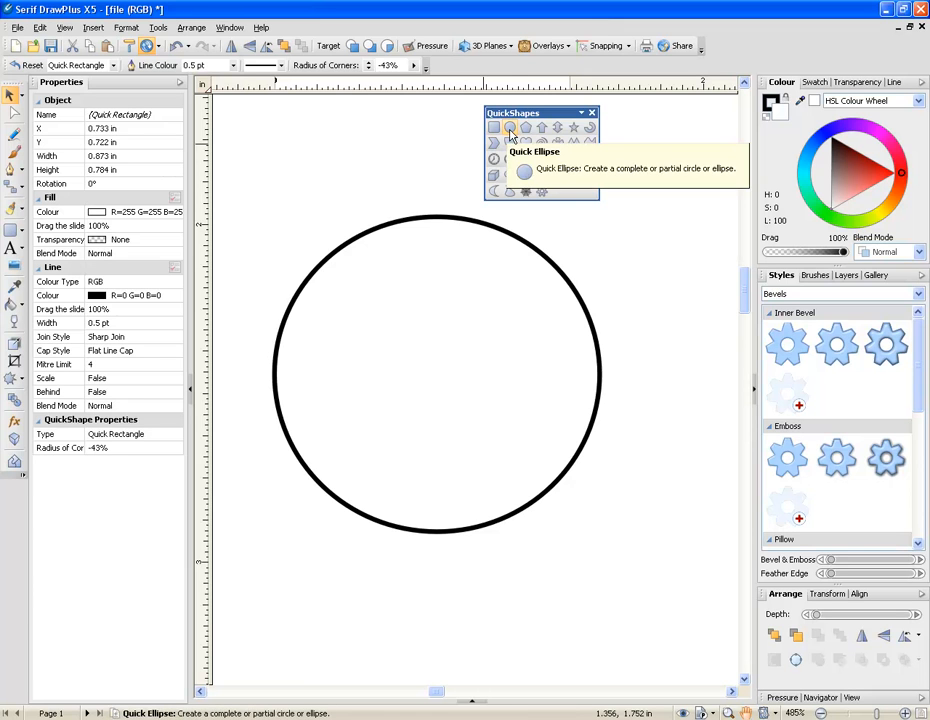
pyautogui.click(355, 313)
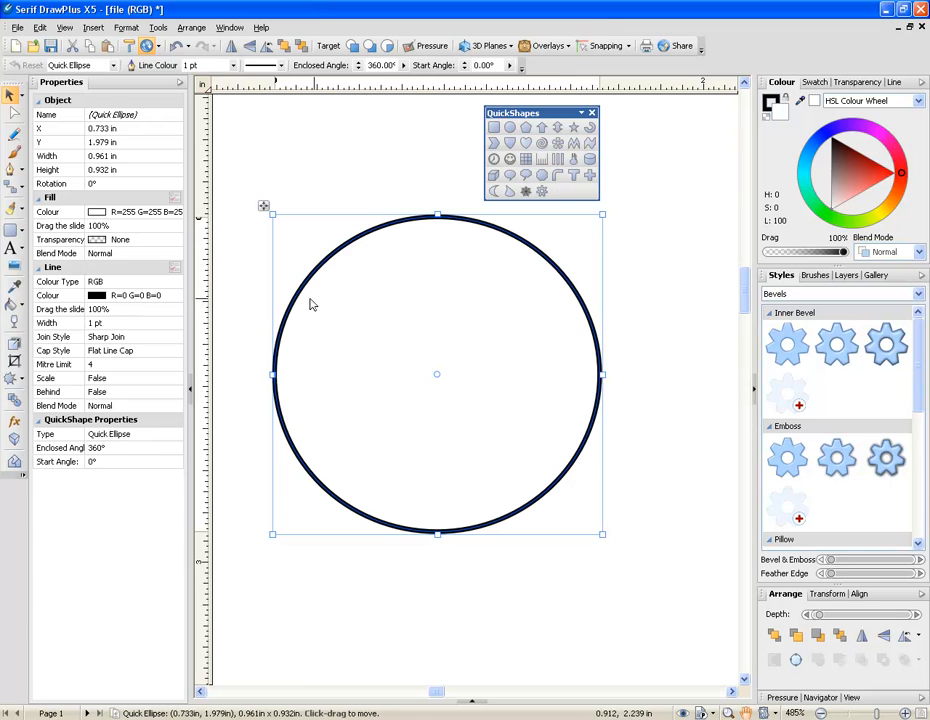
pyautogui.click(14, 112)
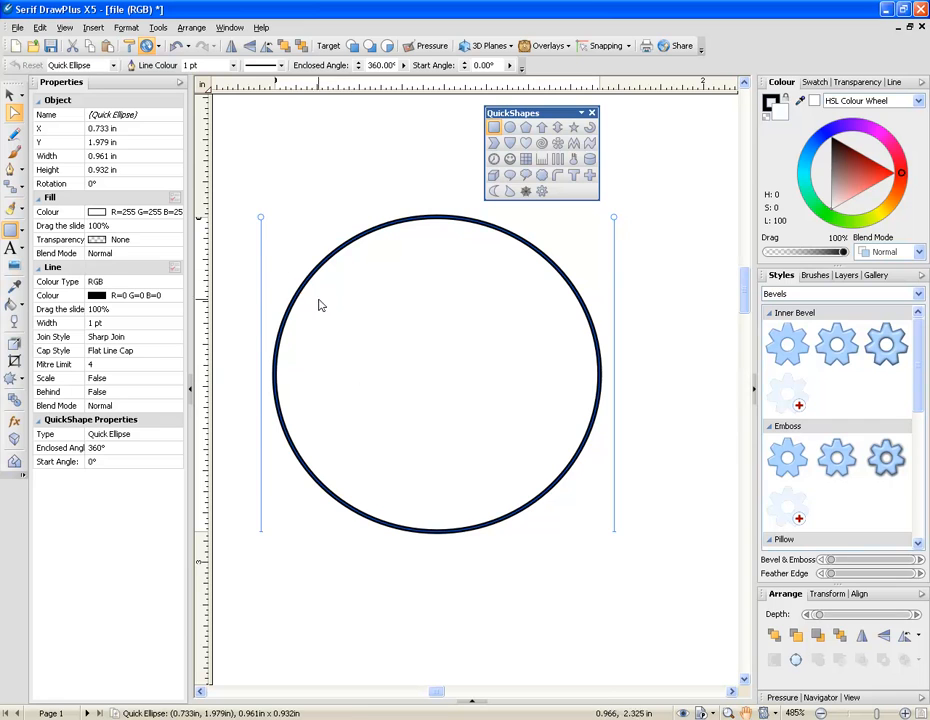
pyautogui.moveTo(260, 217); pyautogui.dragTo(372, 276)
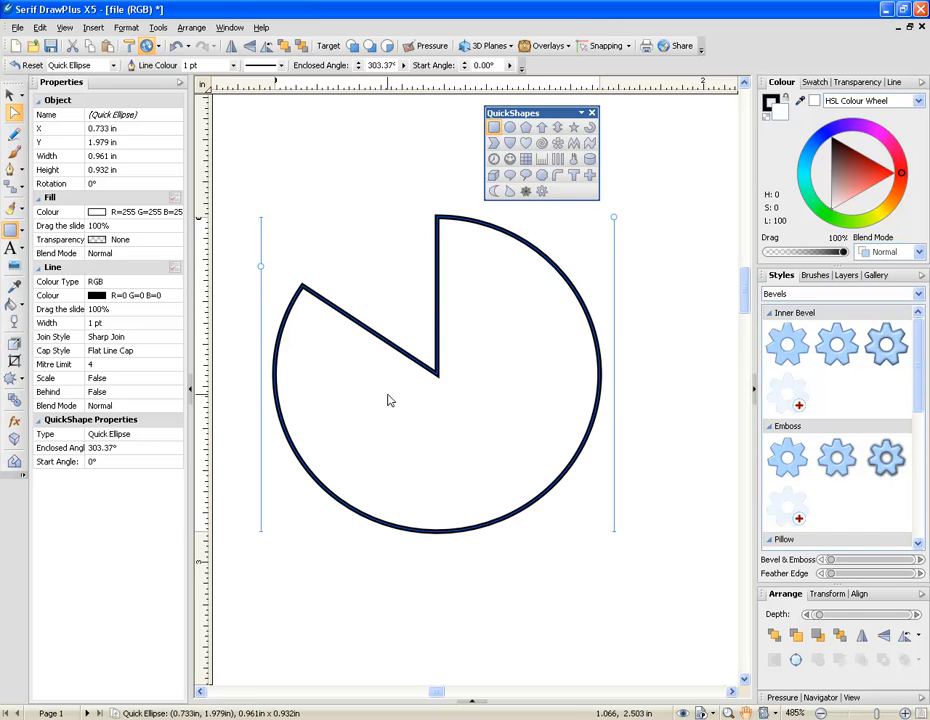
# Rotate the partial circle slightly clockwise to a rotation of about 355° and reactivate the Node tool
pyautogui.click(10, 94)
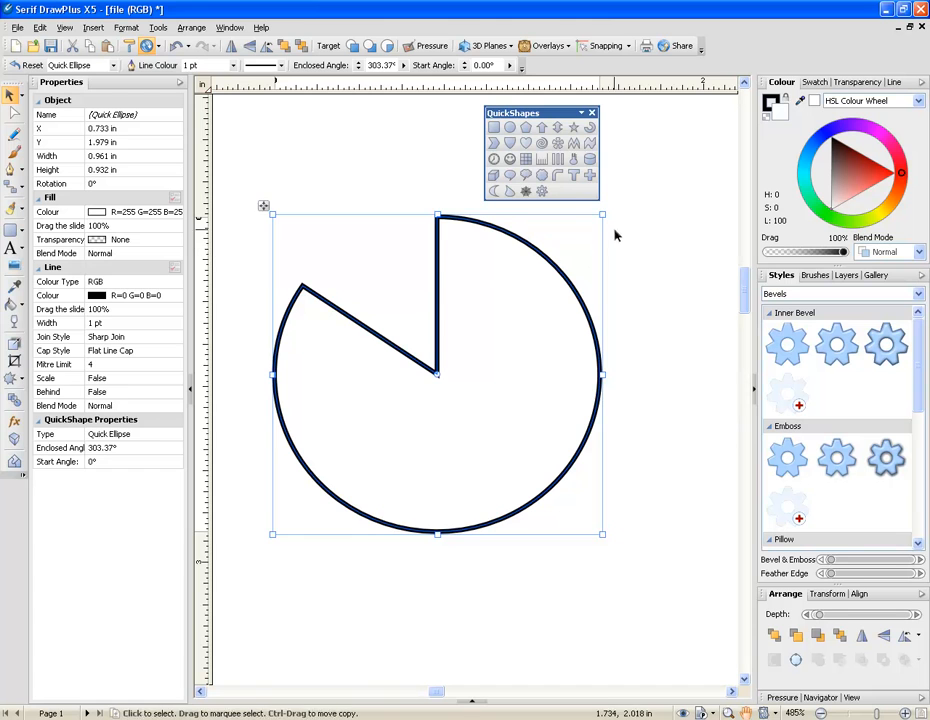
pyautogui.moveTo(606, 210); pyautogui.dragTo(634, 231)
pyautogui.click(14, 112)
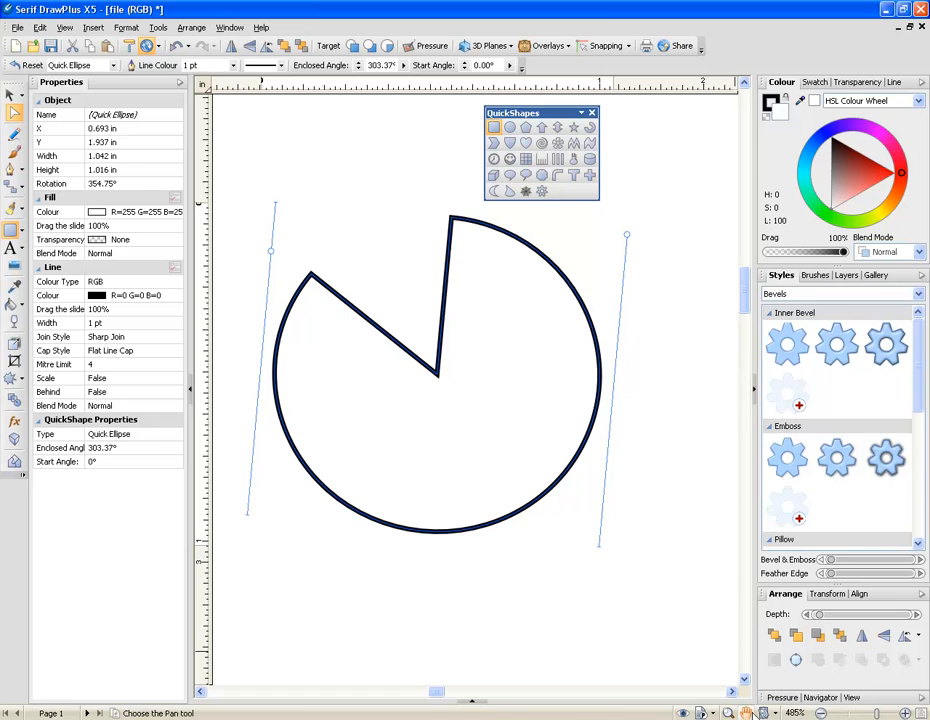
# Increase the pentagon's number of sides to 9 with its node handle and try its start angle handle
pyautogui.click(745, 713)
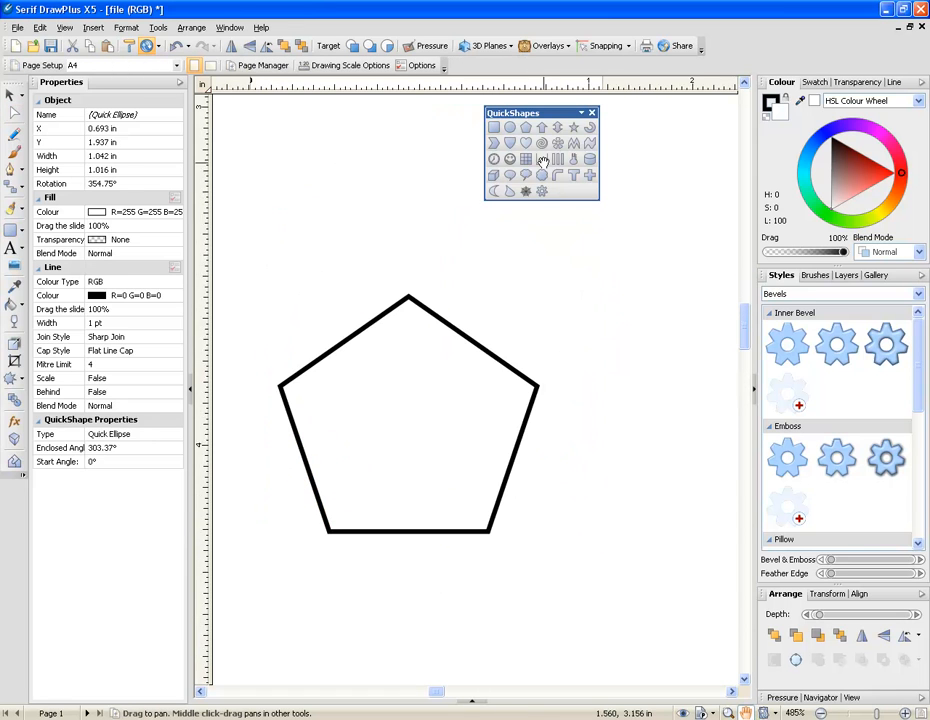
pyautogui.moveTo(538, 160); pyautogui.dragTo(545, 127)
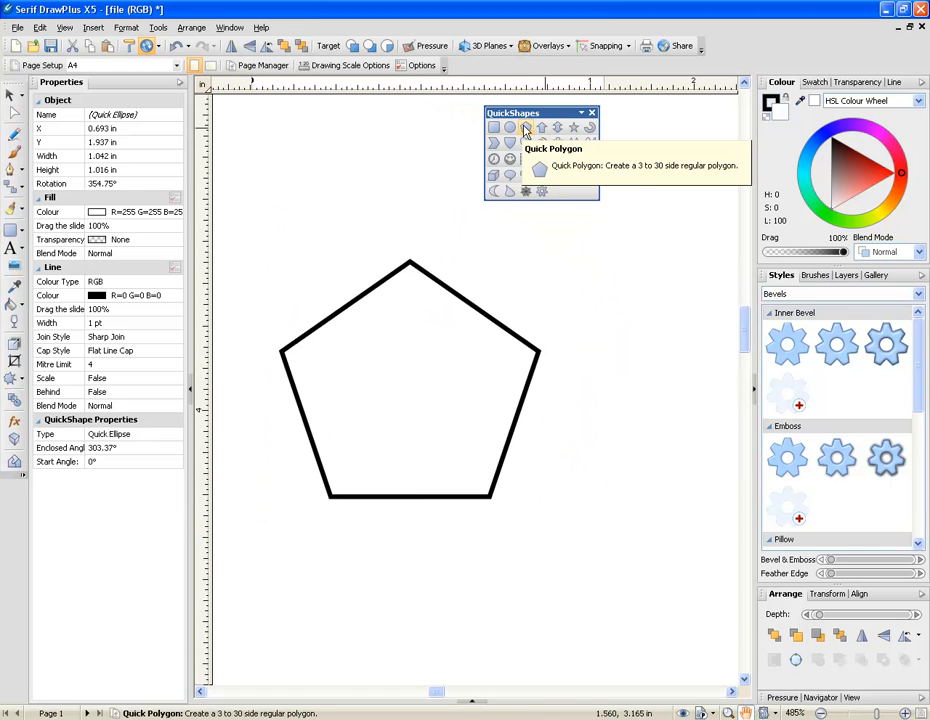
pyautogui.click(526, 131)
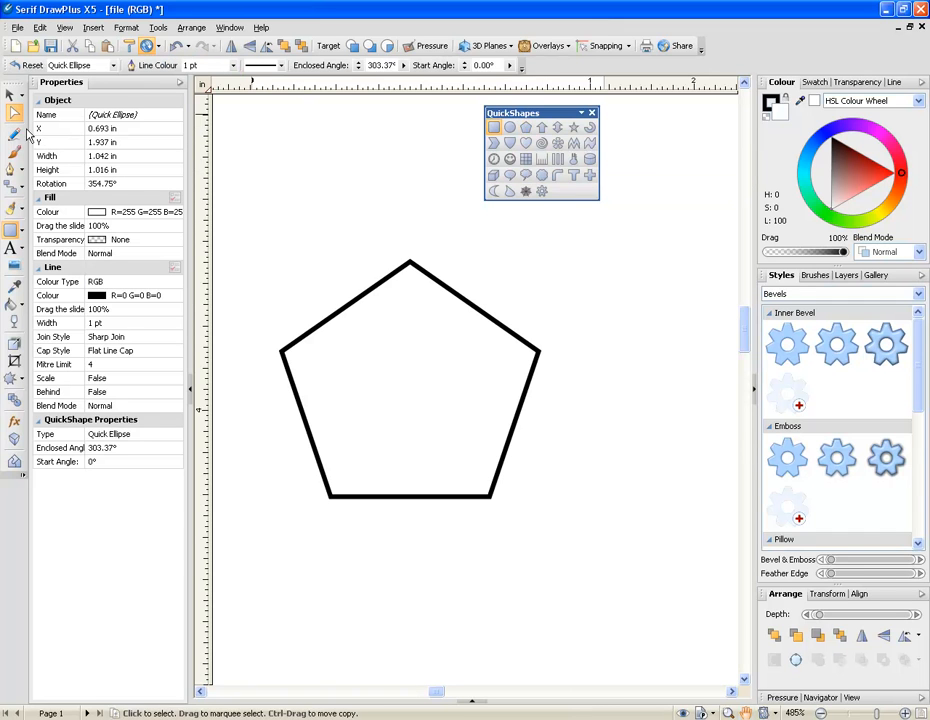
pyautogui.click(460, 449)
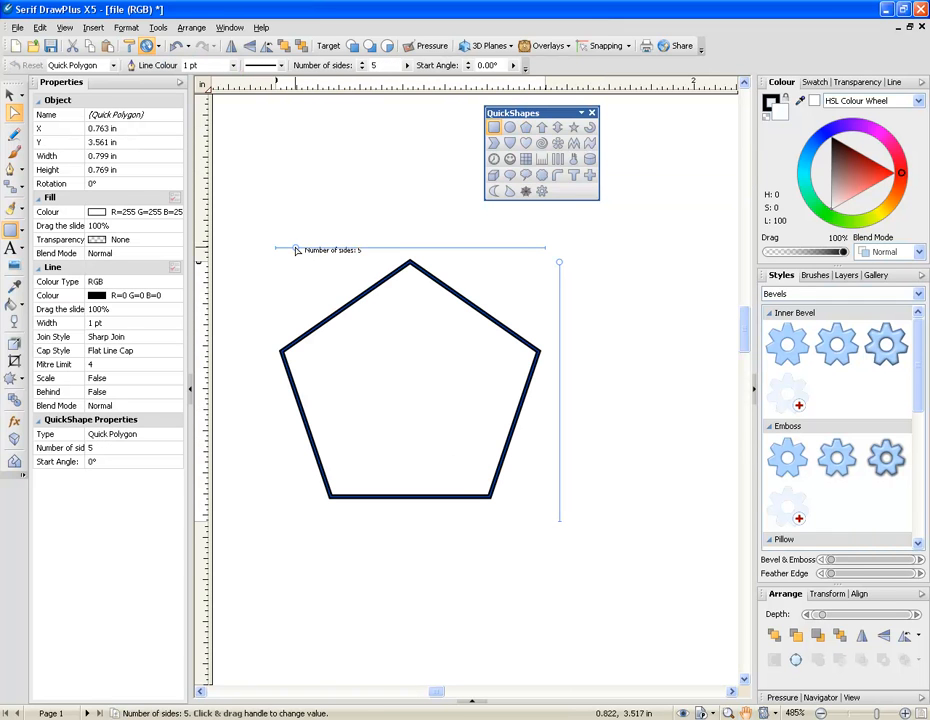
pyautogui.moveTo(296, 250); pyautogui.dragTo(335, 248)
pyautogui.moveTo(560, 265); pyautogui.dragTo(587, 239)
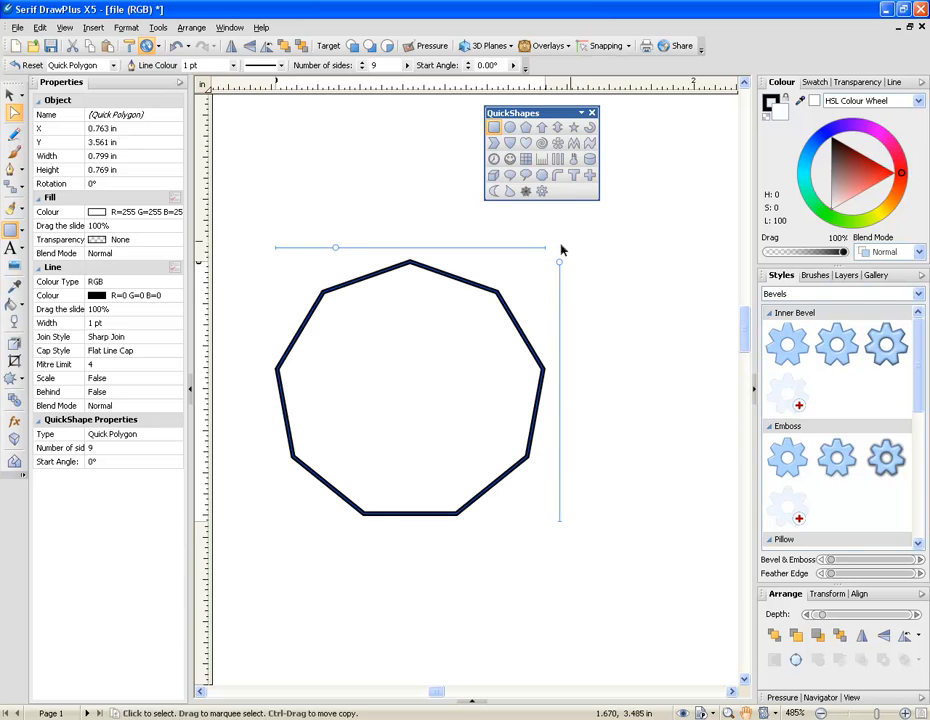
# Reduce the polygon's number of sides to 3 with its node handle and try its start angle handle
pyautogui.moveTo(332, 253); pyautogui.dragTo(276, 249)
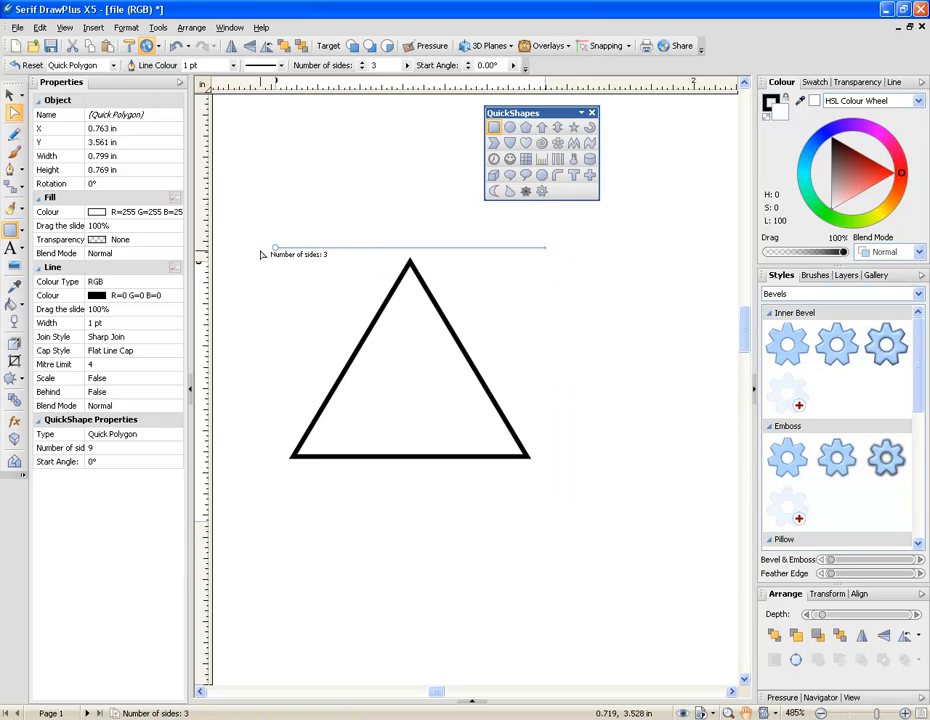
pyautogui.moveTo(560, 263); pyautogui.dragTo(588, 250)
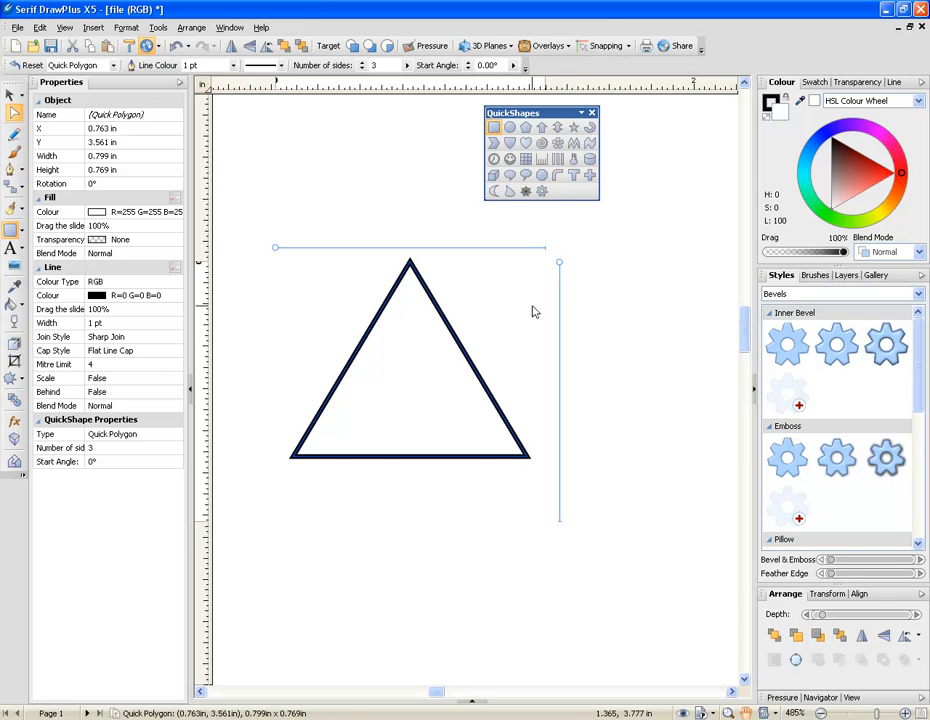
pyautogui.moveTo(560, 263); pyautogui.dragTo(588, 249)
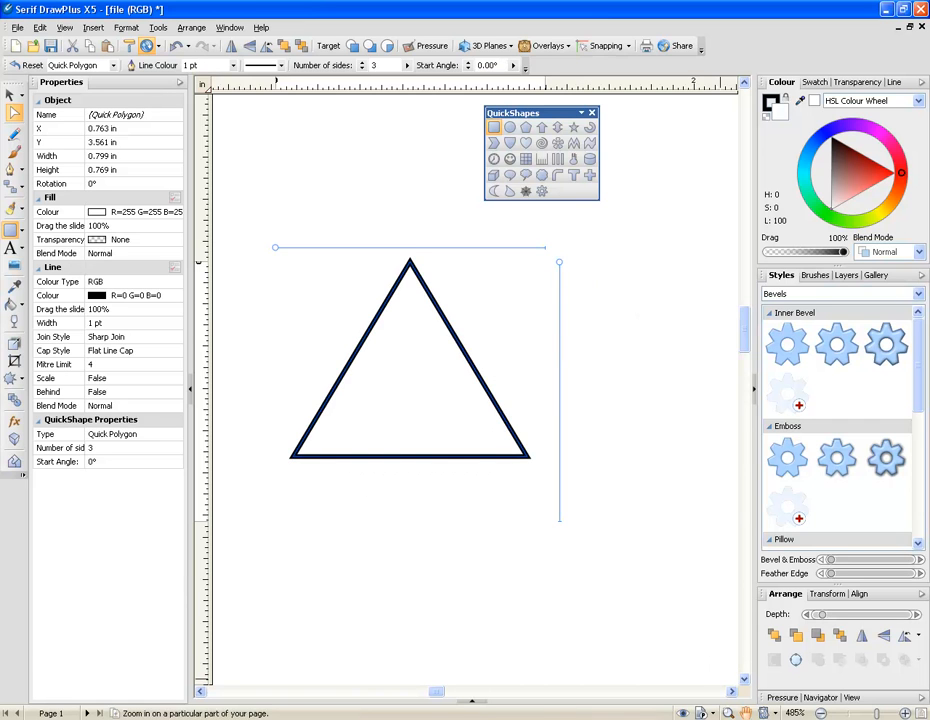
# Reshape the single arrow with the Node tool to a height of about 40%, arrowhead inset of 62% and thickness of 36%
pyautogui.click(745, 713)
pyautogui.moveTo(564, 610); pyautogui.dragTo(507, 52)
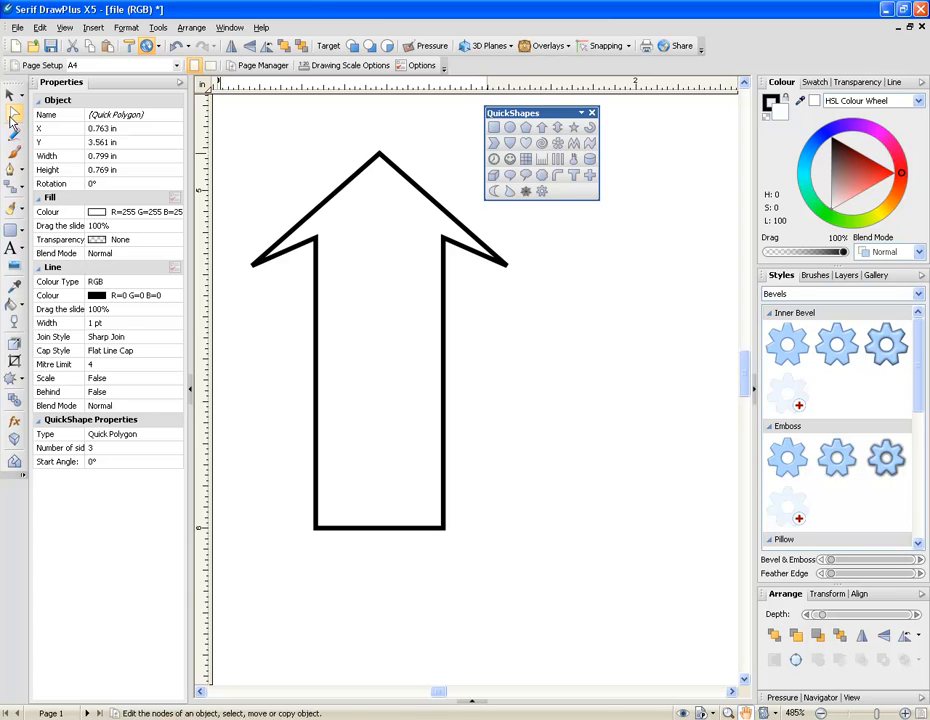
pyautogui.click(11, 118)
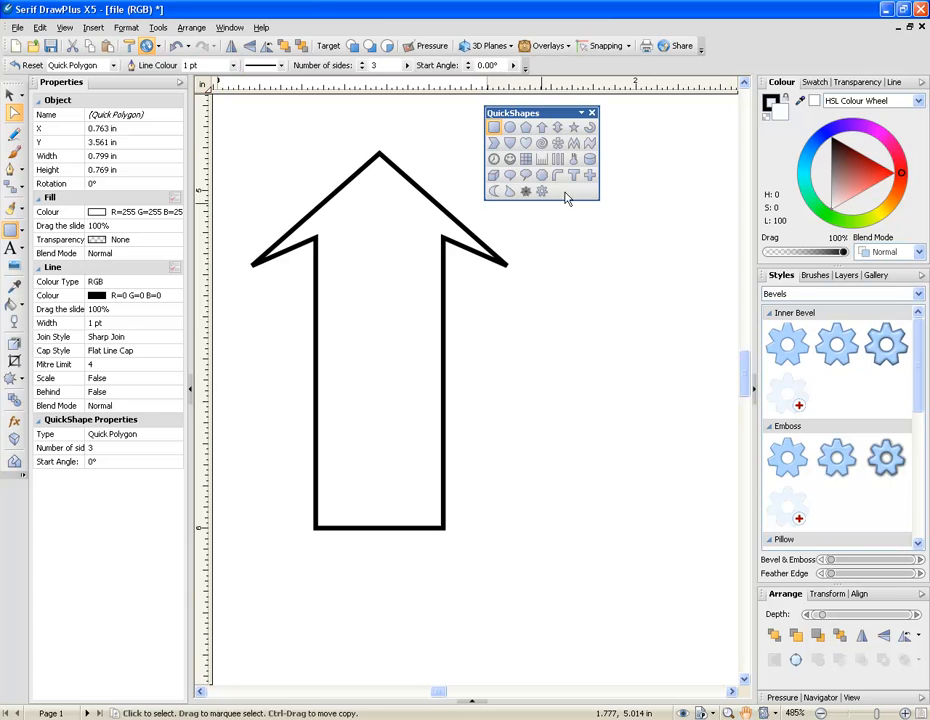
pyautogui.click(541, 127)
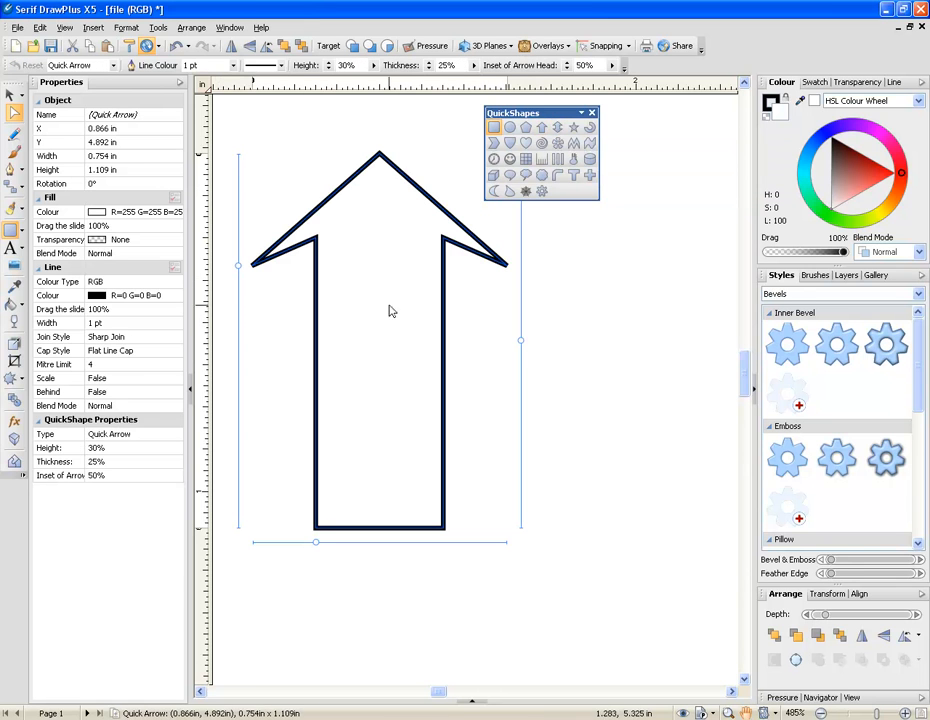
pyautogui.moveTo(241, 270); pyautogui.dragTo(264, 308)
pyautogui.moveTo(519, 340); pyautogui.dragTo(560, 386)
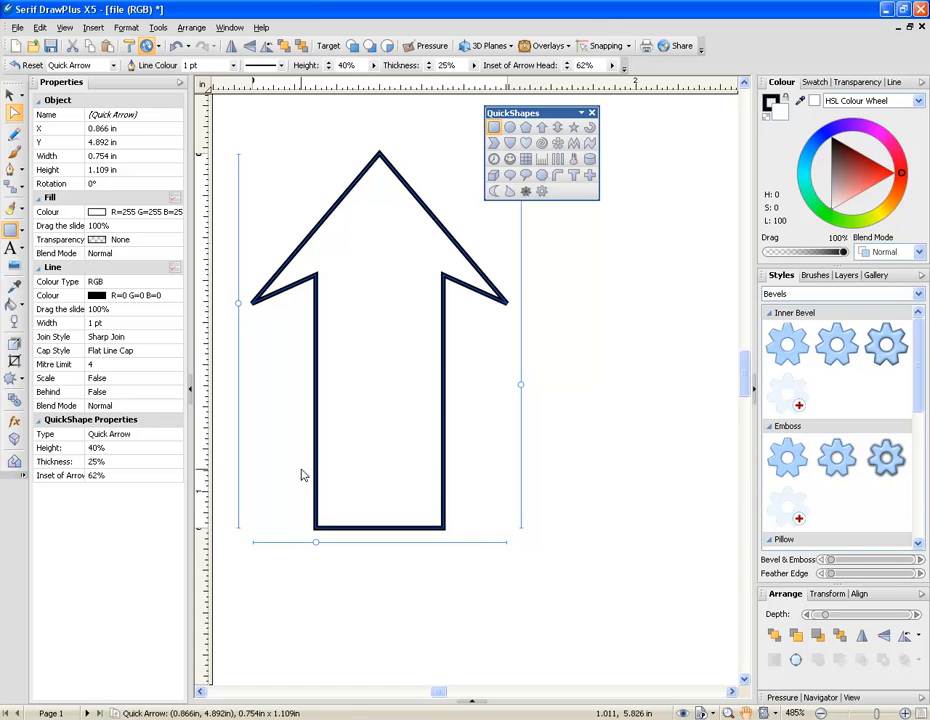
pyautogui.moveTo(319, 545); pyautogui.dragTo(342, 542)
# Reshape the double arrow with the Node tool to a height of about 45%, arrowhead inset of 100% and thickness of 37%
pyautogui.click(745, 712)
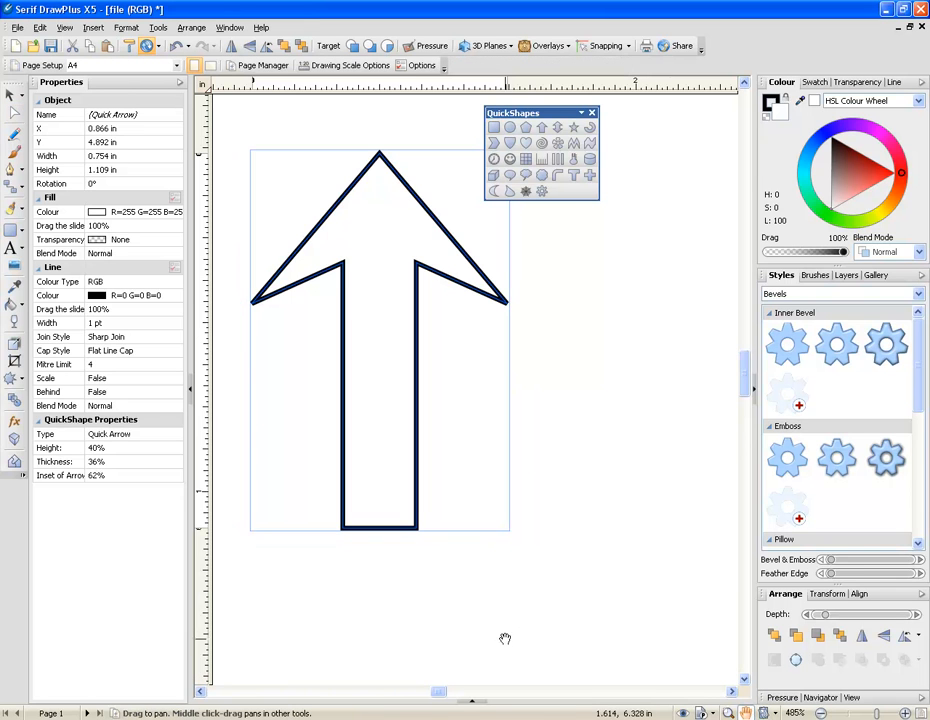
pyautogui.moveTo(504, 621); pyautogui.dragTo(518, 19)
pyautogui.click(14, 116)
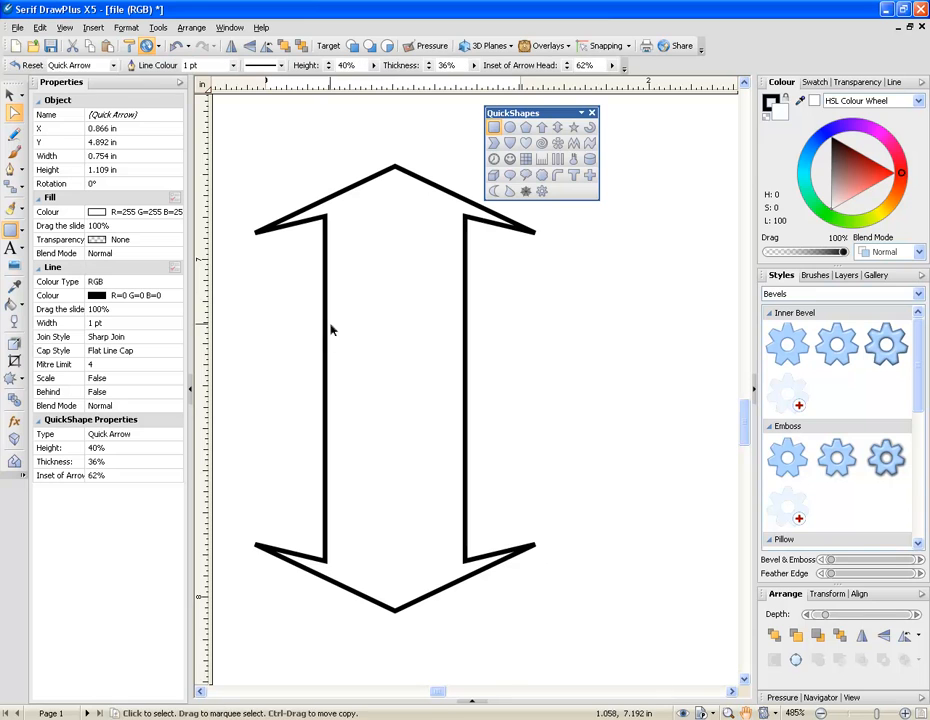
pyautogui.moveTo(241, 299); pyautogui.dragTo(252, 368)
pyautogui.moveTo(558, 385); pyautogui.dragTo(549, 655)
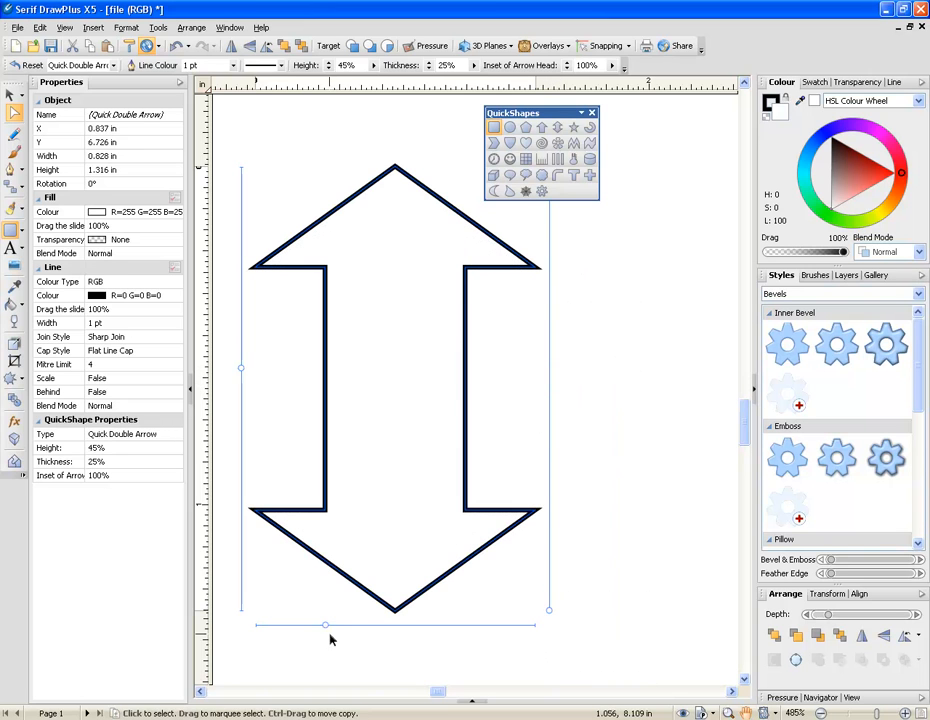
pyautogui.moveTo(323, 626); pyautogui.dragTo(358, 625)
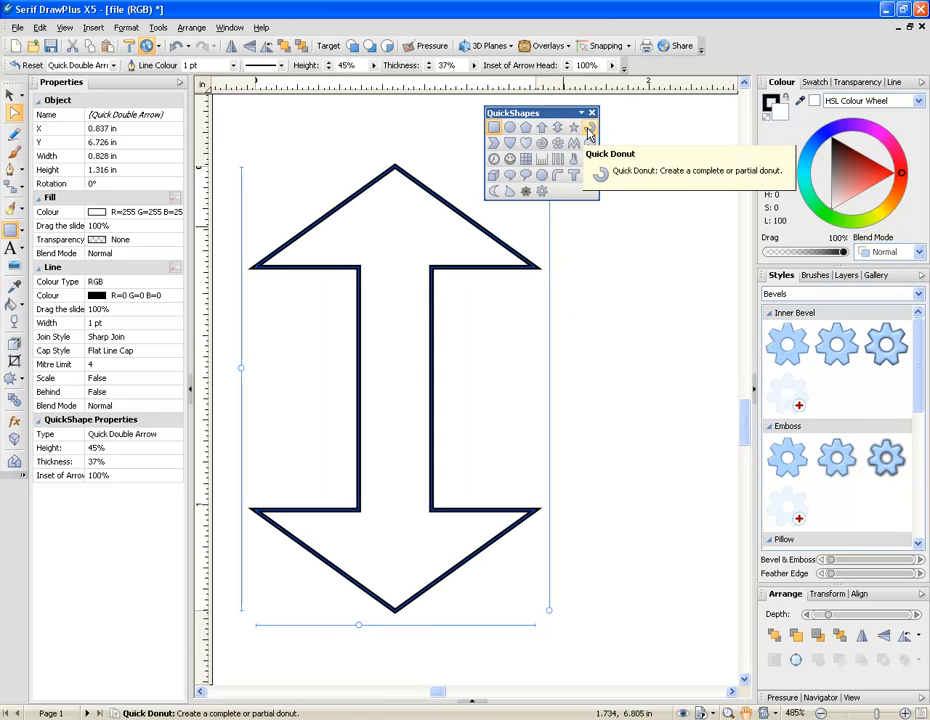
# Move the QuickShapes palette clear of the star and adjust the star's inner radius to about 50% and twist to about 0.41°
pyautogui.click(745, 713)
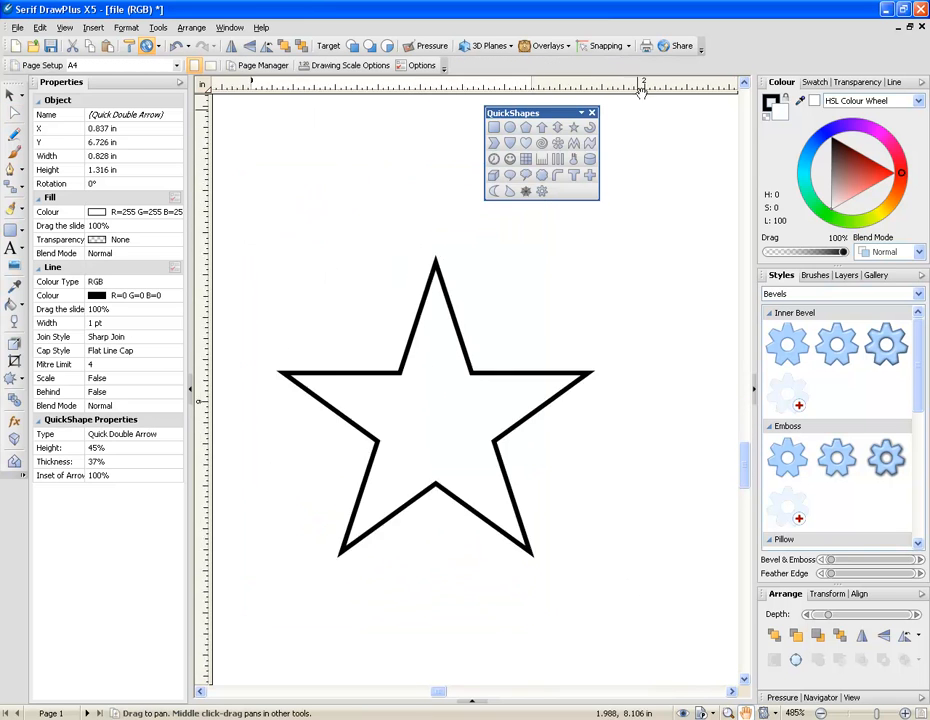
pyautogui.moveTo(641, 91); pyautogui.dragTo(597, 22)
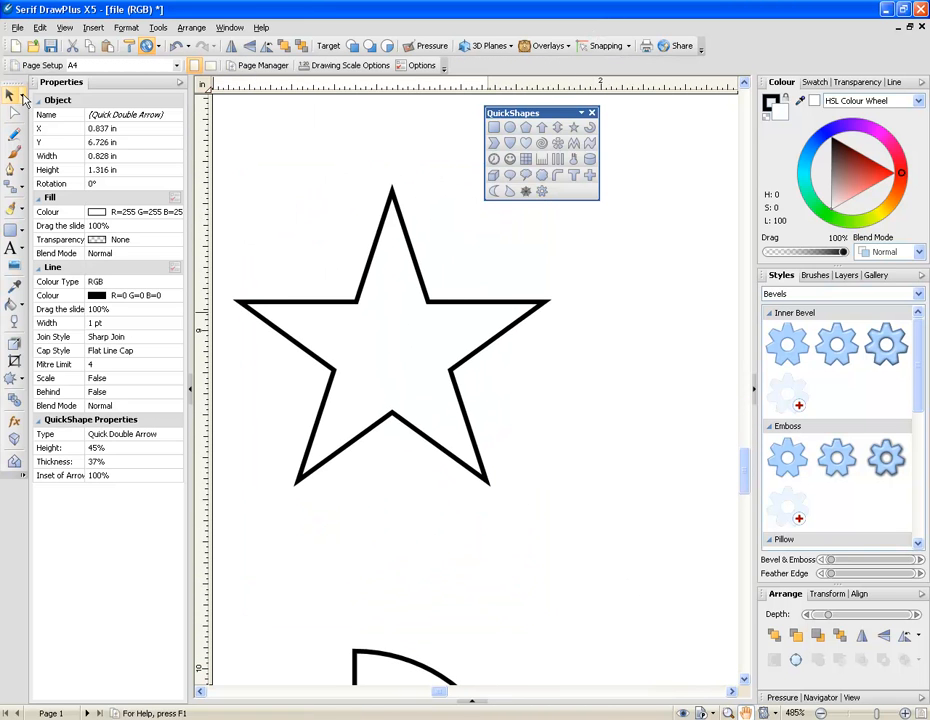
pyautogui.click(13, 115)
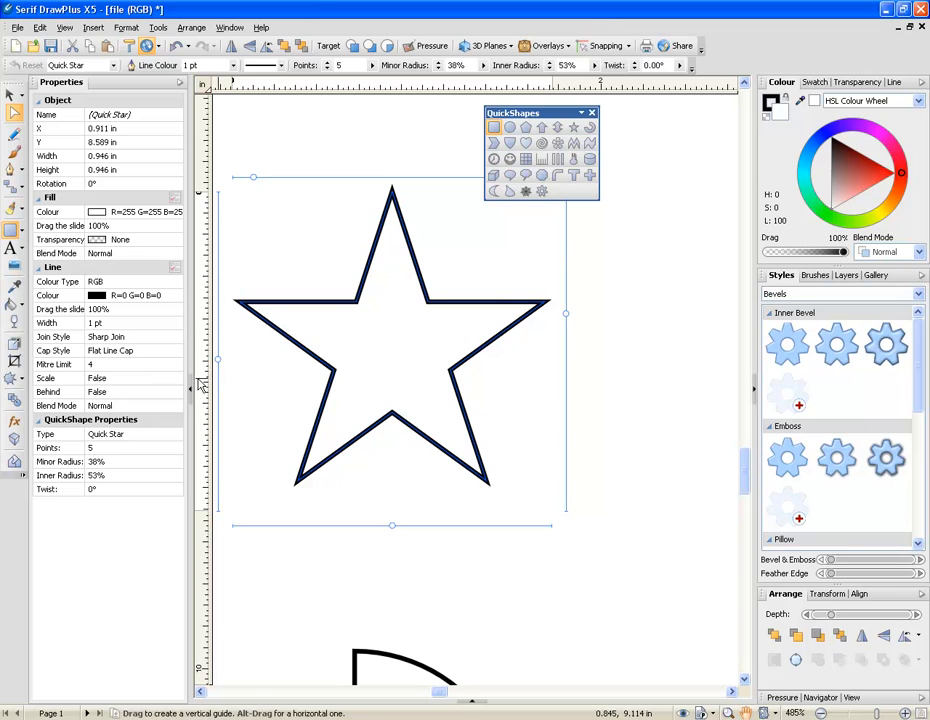
pyautogui.moveTo(535, 112); pyautogui.dragTo(648, 133)
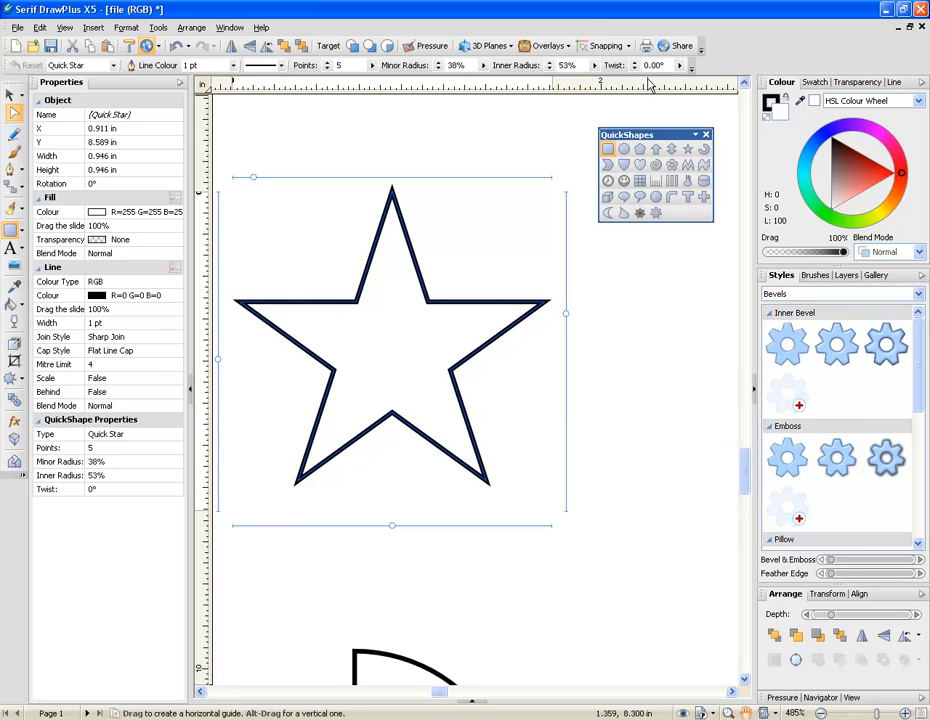
pyautogui.moveTo(219, 358); pyautogui.dragTo(251, 374)
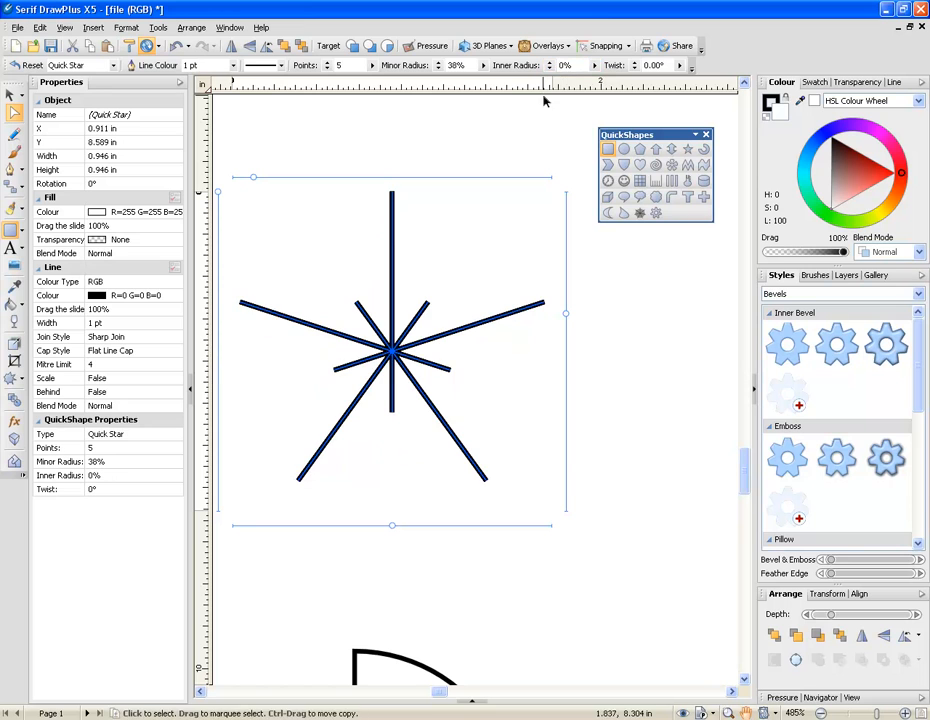
pyautogui.moveTo(222, 193); pyautogui.dragTo(231, 354)
pyautogui.moveTo(395, 527)
pyautogui.mouseDown()
pyautogui.moveTo(316, 527)
pyautogui.moveTo(477, 531)
pyautogui.moveTo(301, 533)
pyautogui.moveTo(442, 534)
pyautogui.moveTo(393, 533)
pyautogui.mouseUp()
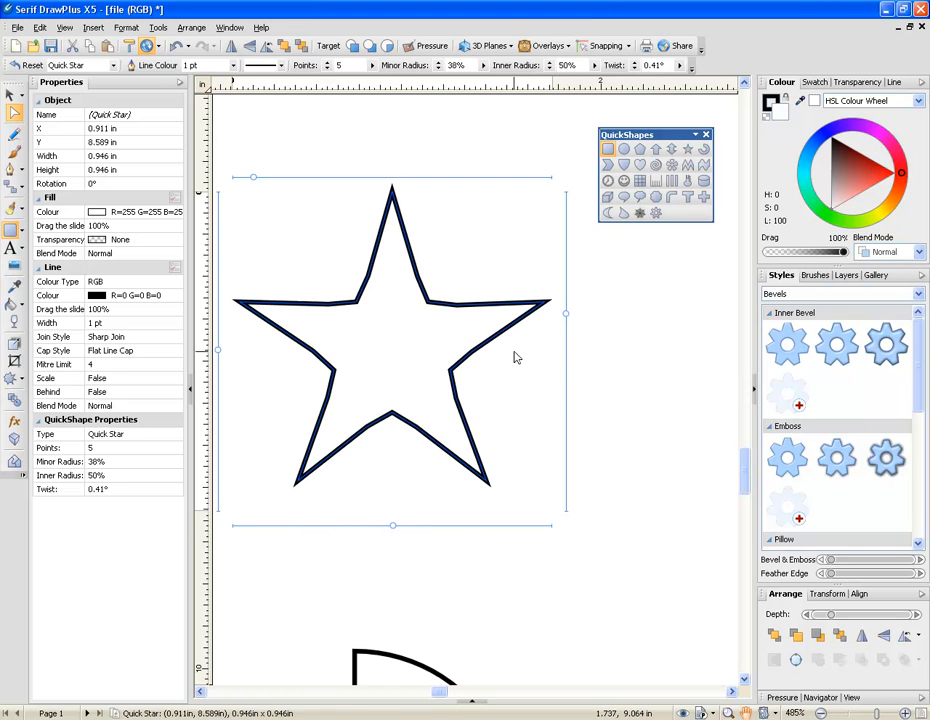
# Enlarge the star's minor radius to about 72% and increase its number of points to 7
pyautogui.moveTo(565, 318); pyautogui.dragTo(568, 317)
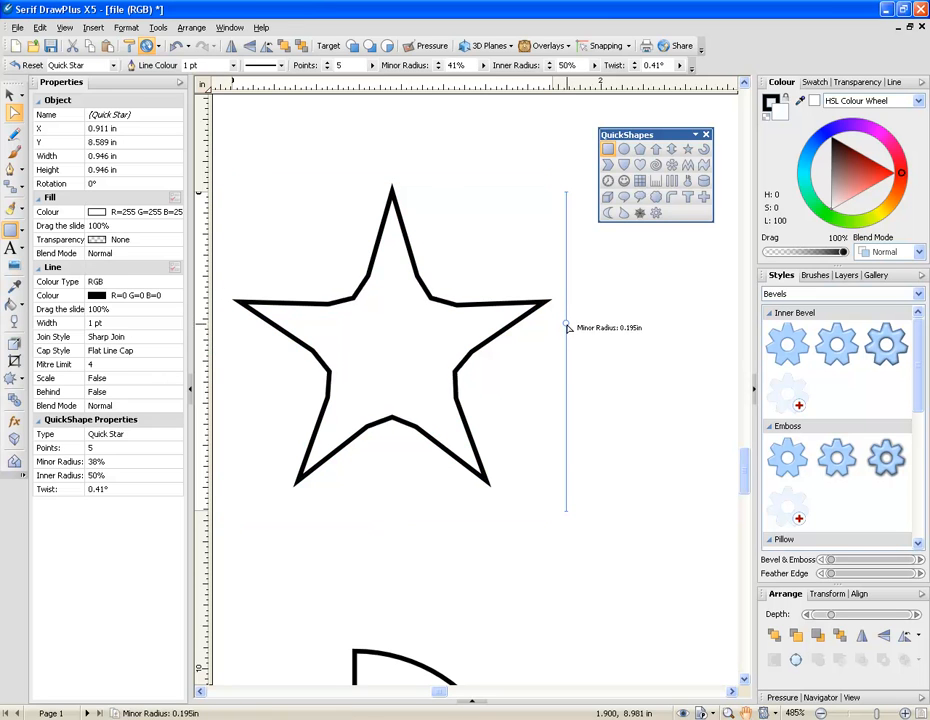
pyautogui.moveTo(573, 378); pyautogui.dragTo(566, 421)
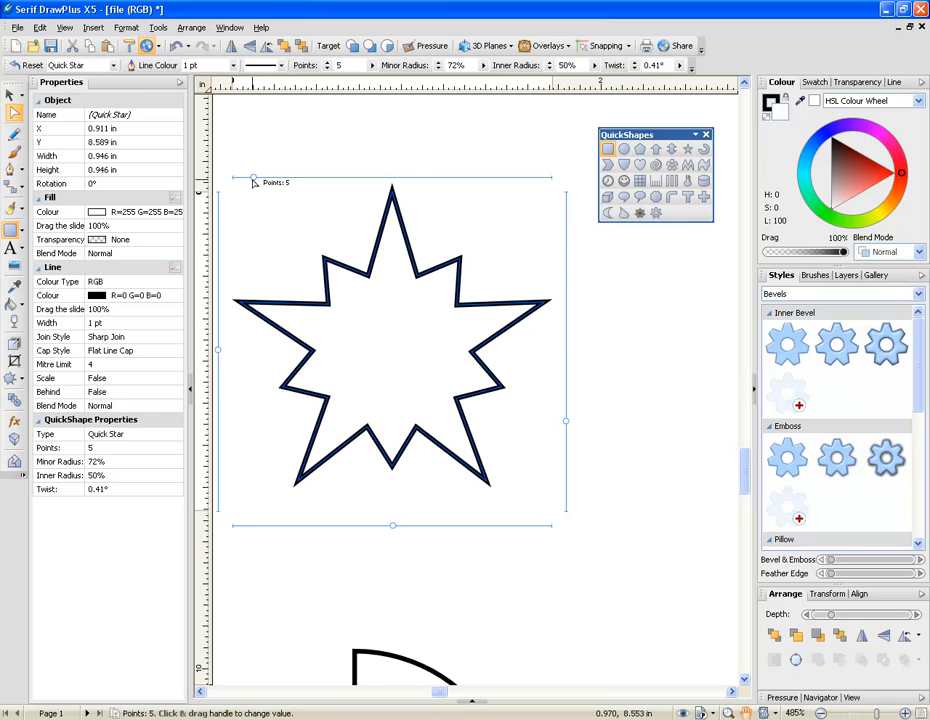
pyautogui.moveTo(255, 180); pyautogui.dragTo(278, 198)
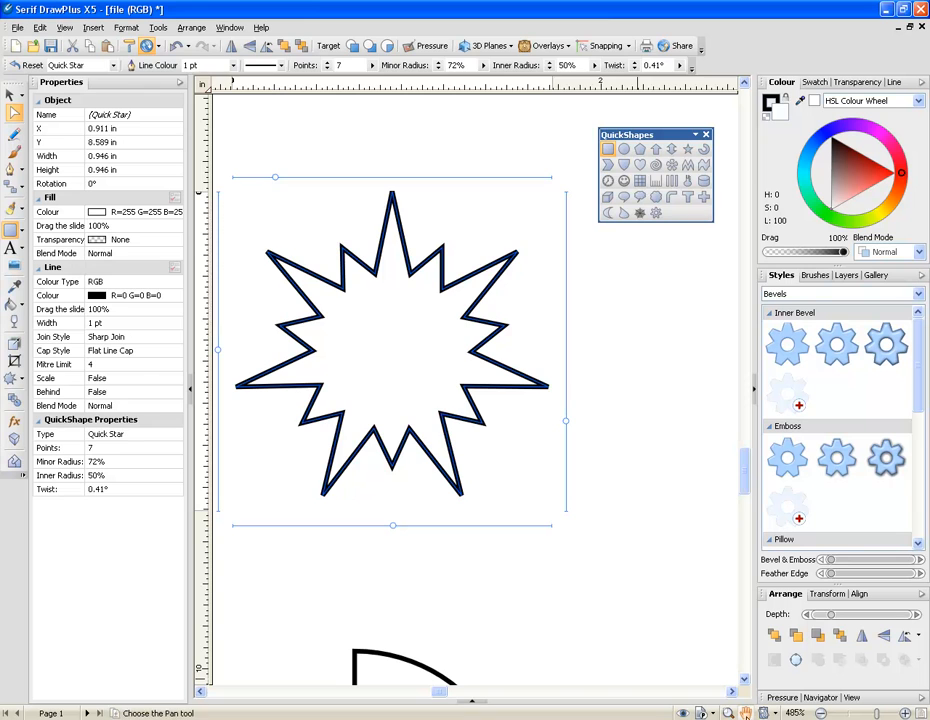
# Reduce the donut's enclosed angle to about 240° with the Node tool
pyautogui.click(745, 713)
pyautogui.moveTo(598, 637); pyautogui.dragTo(678, 215)
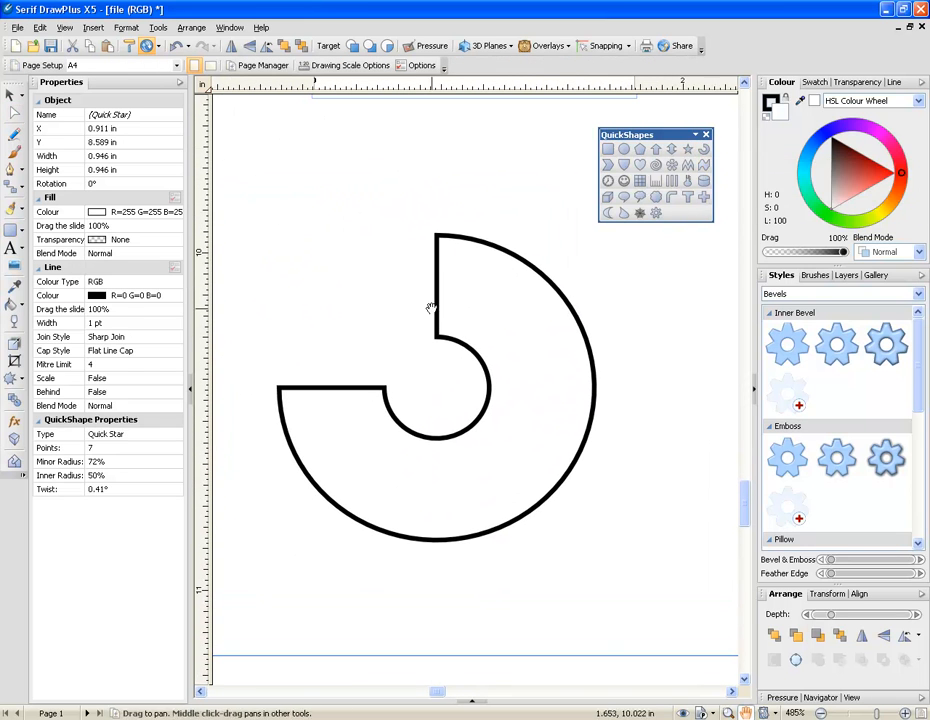
pyautogui.click(12, 113)
pyautogui.click(507, 342)
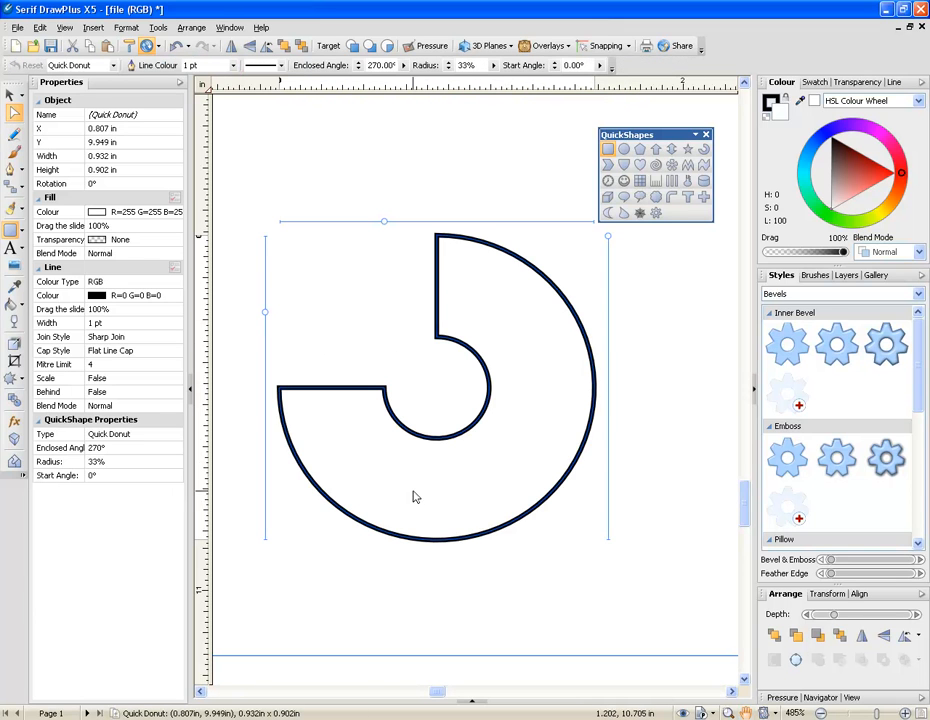
pyautogui.moveTo(265, 312); pyautogui.dragTo(277, 340)
# Fill the donut with red and adjust its radius to about 30% and start angle to about 44°
pyautogui.click(874, 184)
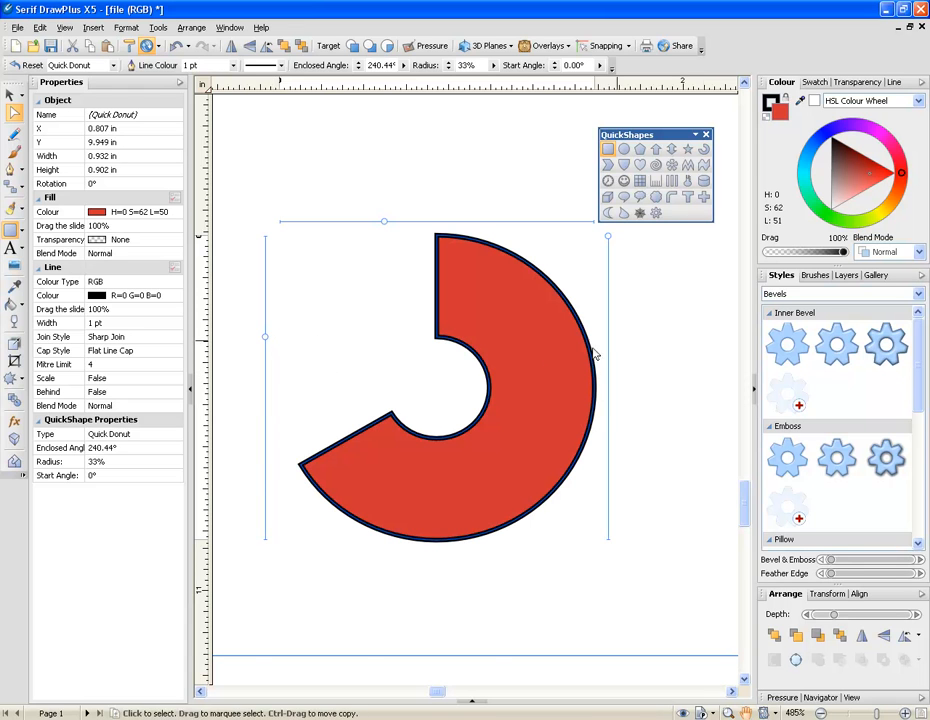
pyautogui.moveTo(391, 223)
pyautogui.mouseDown()
pyautogui.moveTo(551, 227)
pyautogui.moveTo(337, 236)
pyautogui.moveTo(385, 239)
pyautogui.mouseUp()
pyautogui.moveTo(612, 237); pyautogui.dragTo(635, 279)
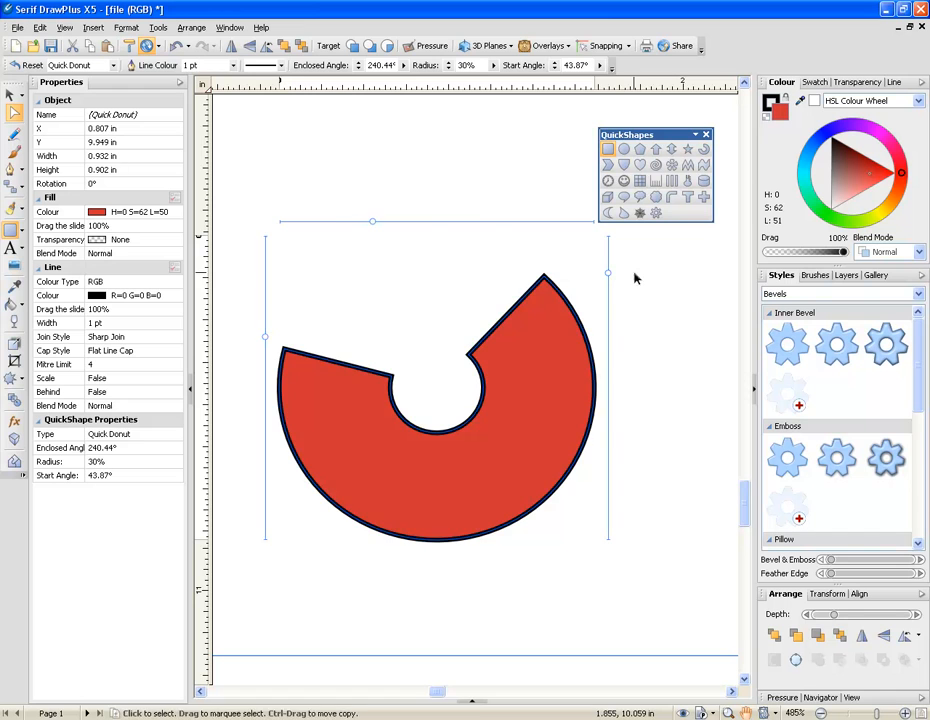
# Reshape the chevron into an hourglass with the Node tool using a left indent of about 48% and right indent of about 47%
pyautogui.click(921, 713)
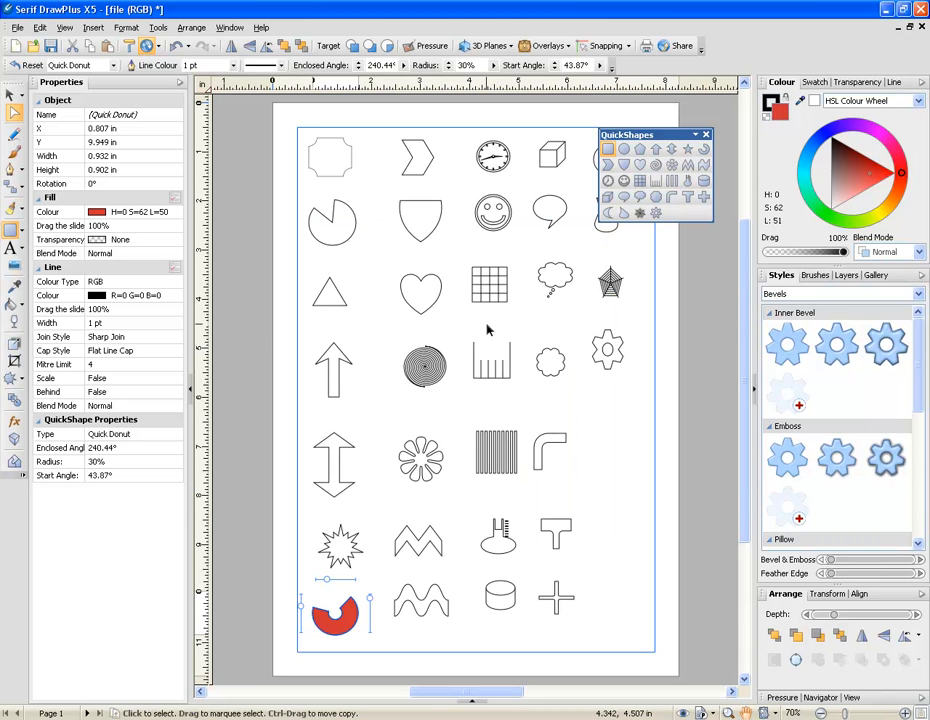
pyautogui.click(611, 168)
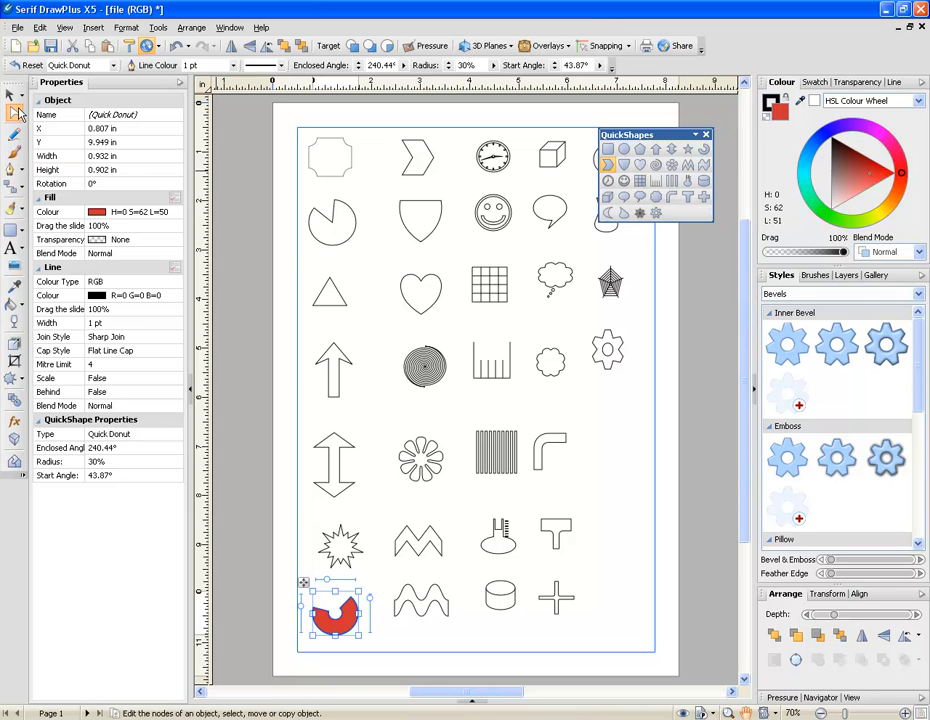
pyautogui.click(18, 113)
pyautogui.click(418, 157)
pyautogui.click(728, 713)
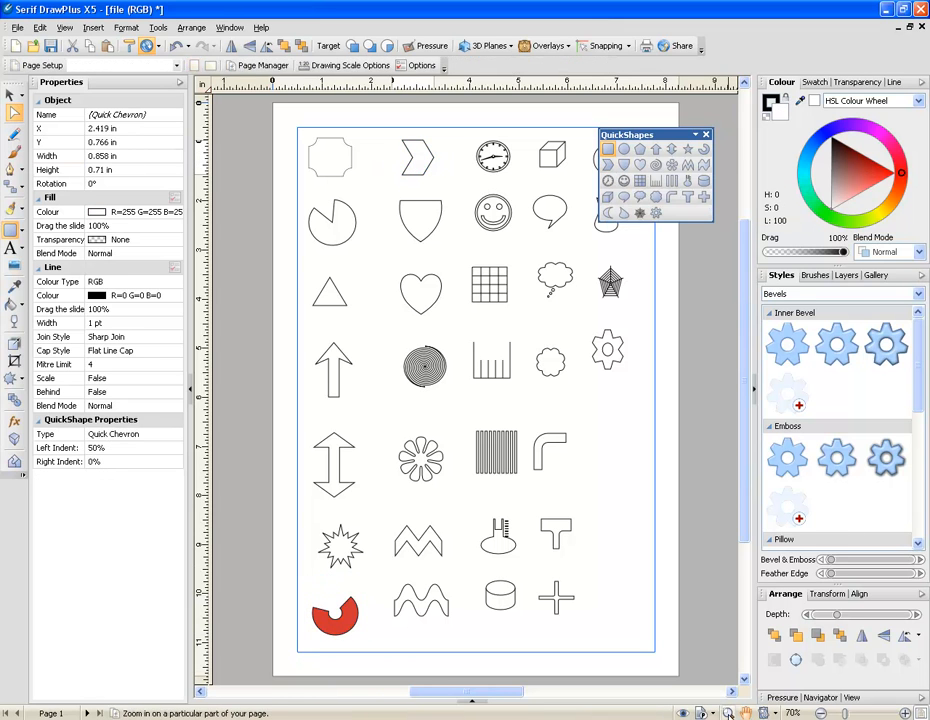
pyautogui.moveTo(386, 133); pyautogui.dragTo(453, 205)
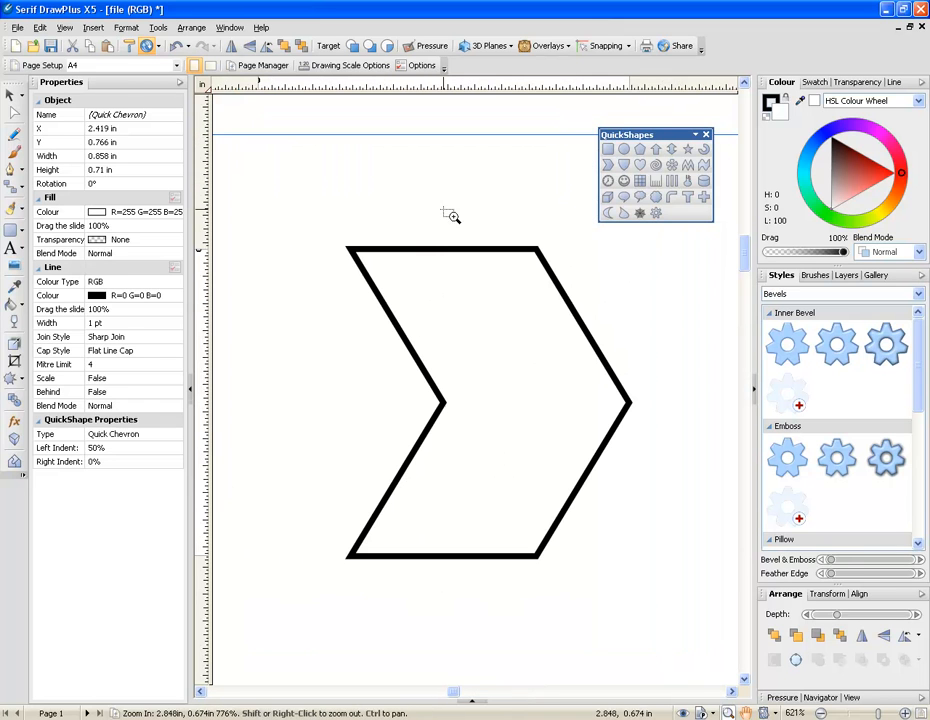
pyautogui.click(450, 358)
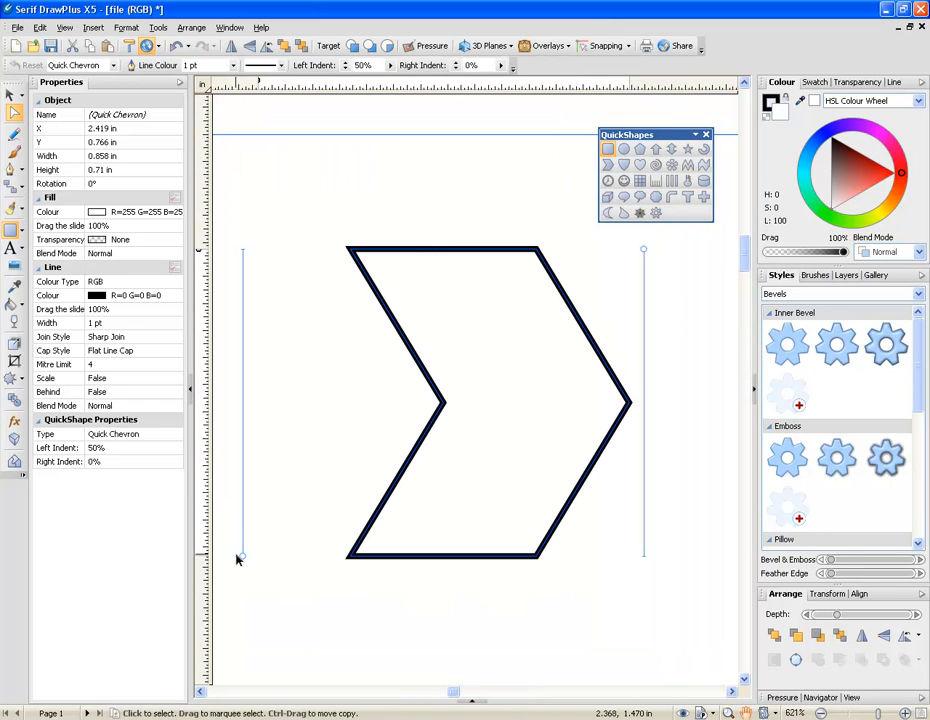
pyautogui.moveTo(243, 557)
pyautogui.mouseDown()
pyautogui.moveTo(258, 252)
pyautogui.moveTo(243, 545)
pyautogui.mouseUp()
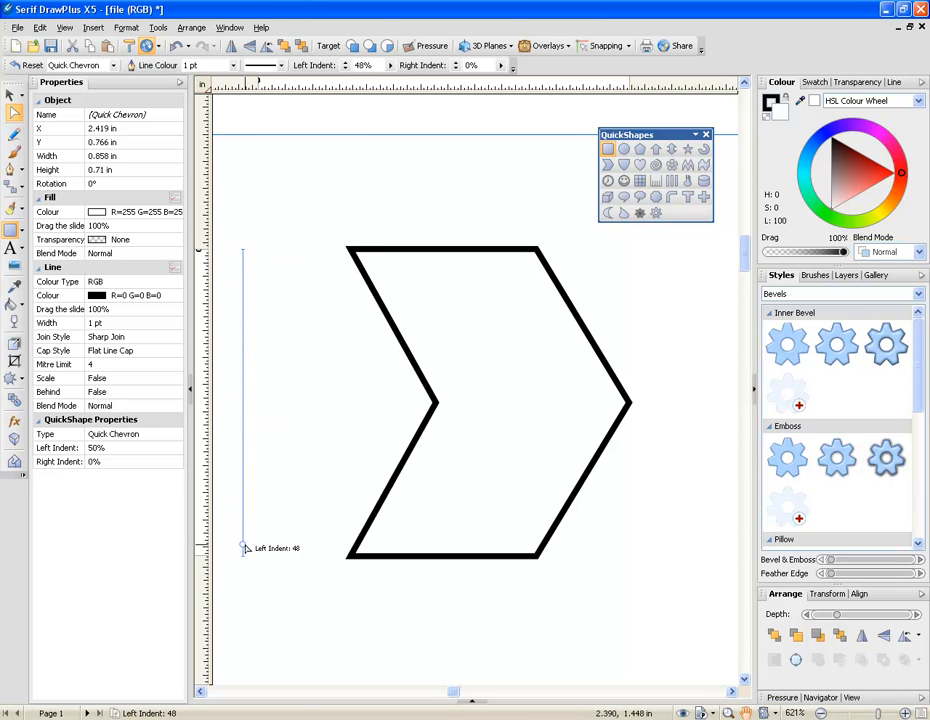
pyautogui.moveTo(644, 252); pyautogui.dragTo(656, 543)
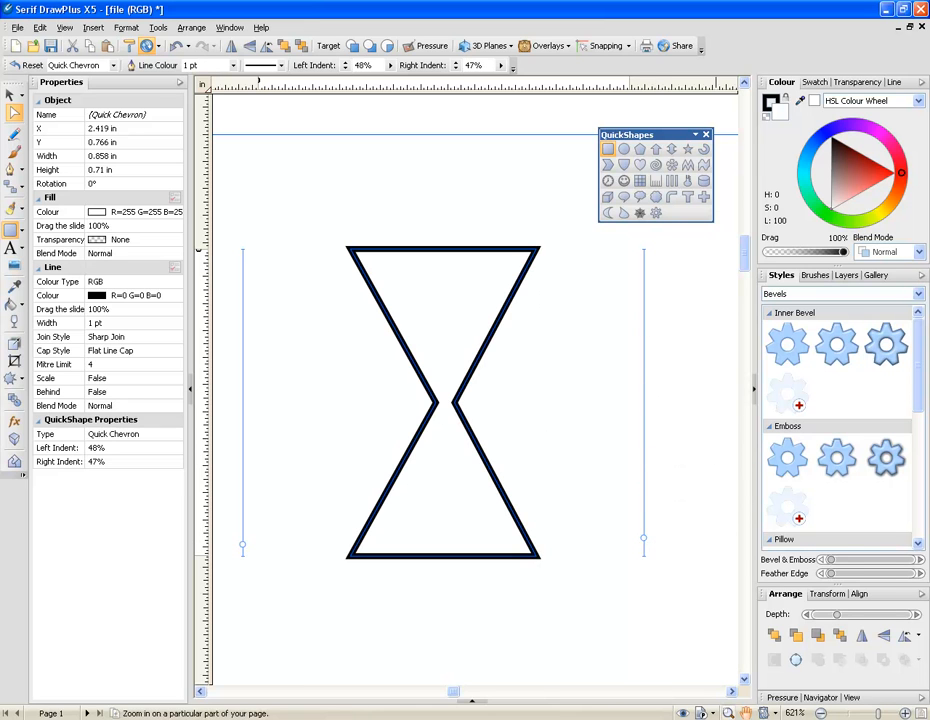
# Change the badge shape to style 3 with its node handle
pyautogui.click(745, 713)
pyautogui.moveTo(550, 639); pyautogui.dragTo(487, 95)
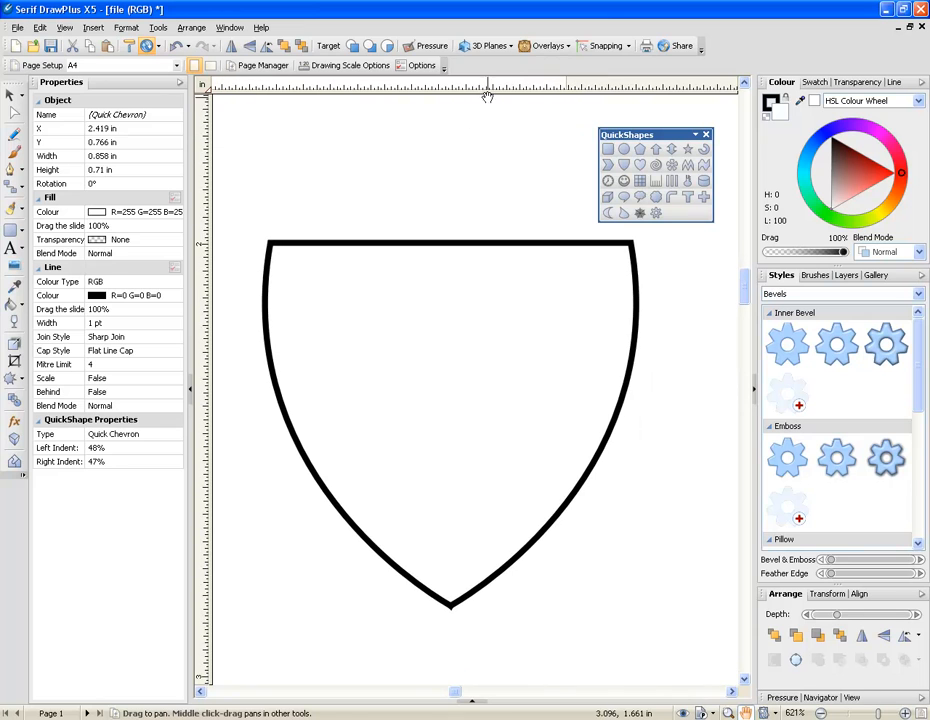
pyautogui.click(13, 113)
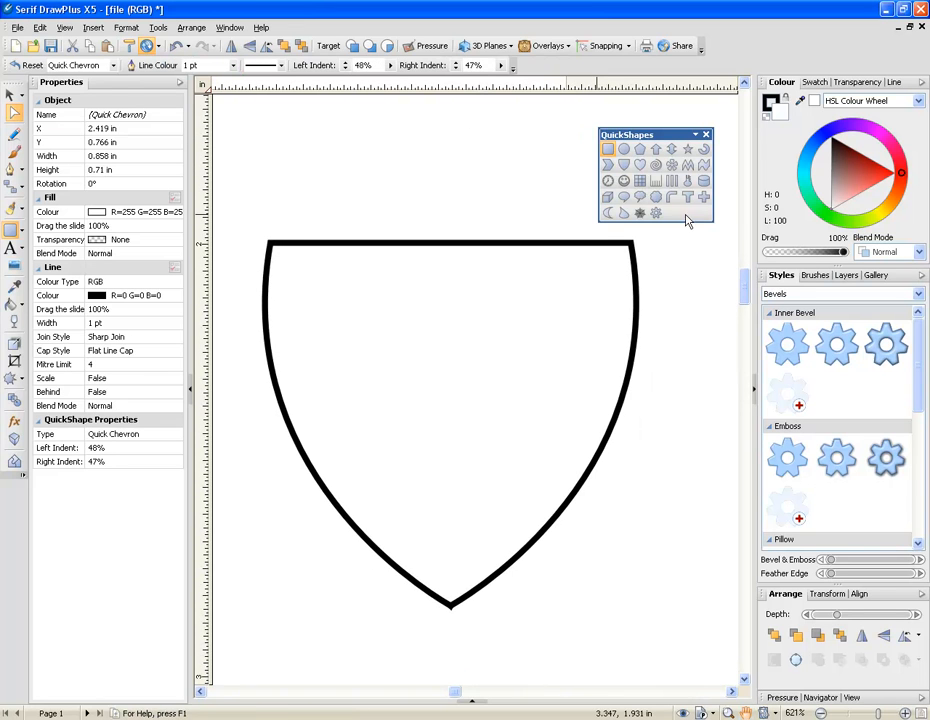
pyautogui.click(624, 166)
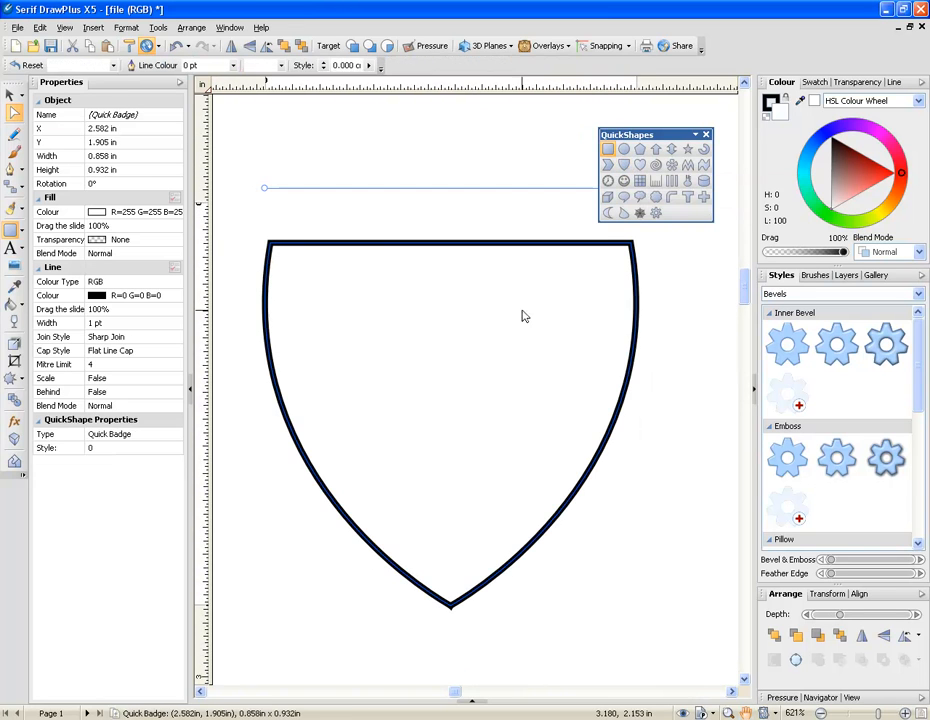
pyautogui.moveTo(288, 192); pyautogui.dragTo(604, 199)
pyautogui.moveTo(668, 200); pyautogui.dragTo(578, 206)
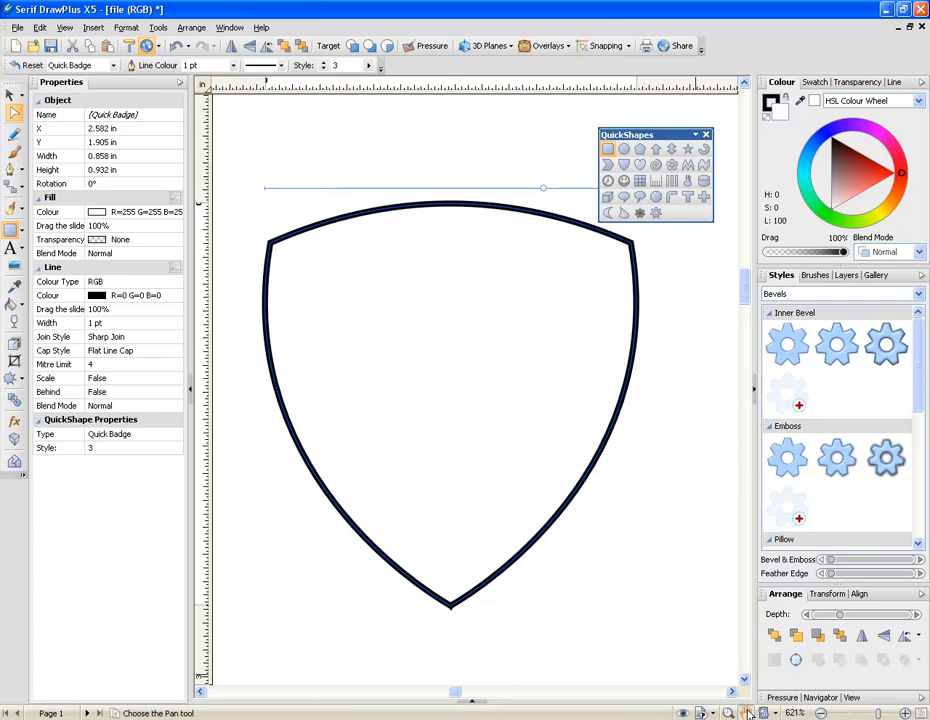
# Flatten the notch of the heart with the Node tool, giving it a centre height of about 8%
pyautogui.click(747, 712)
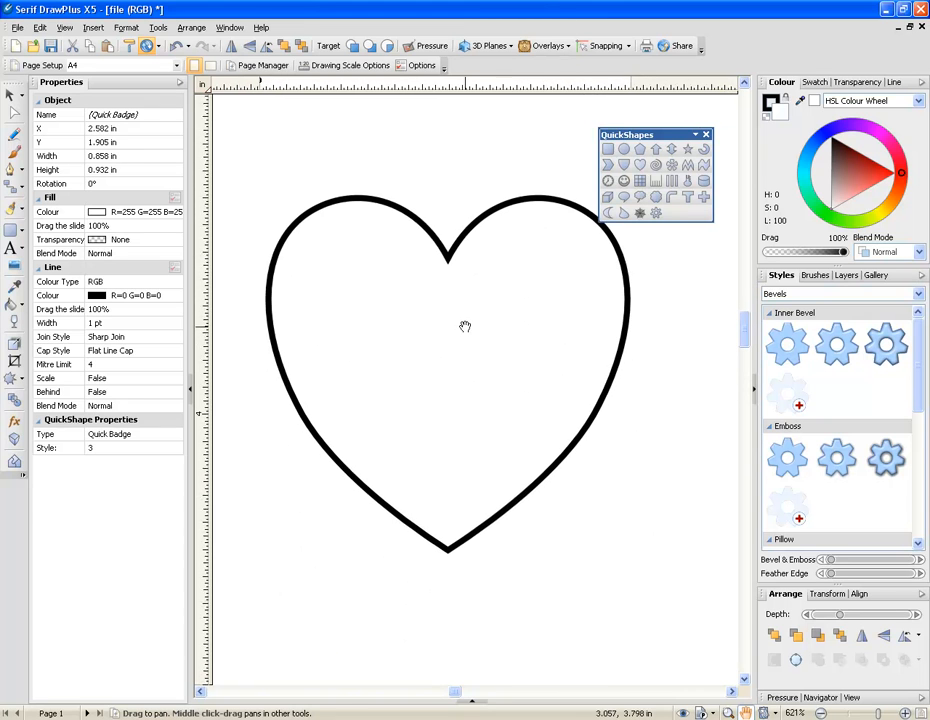
pyautogui.click(10, 94)
pyautogui.click(398, 247)
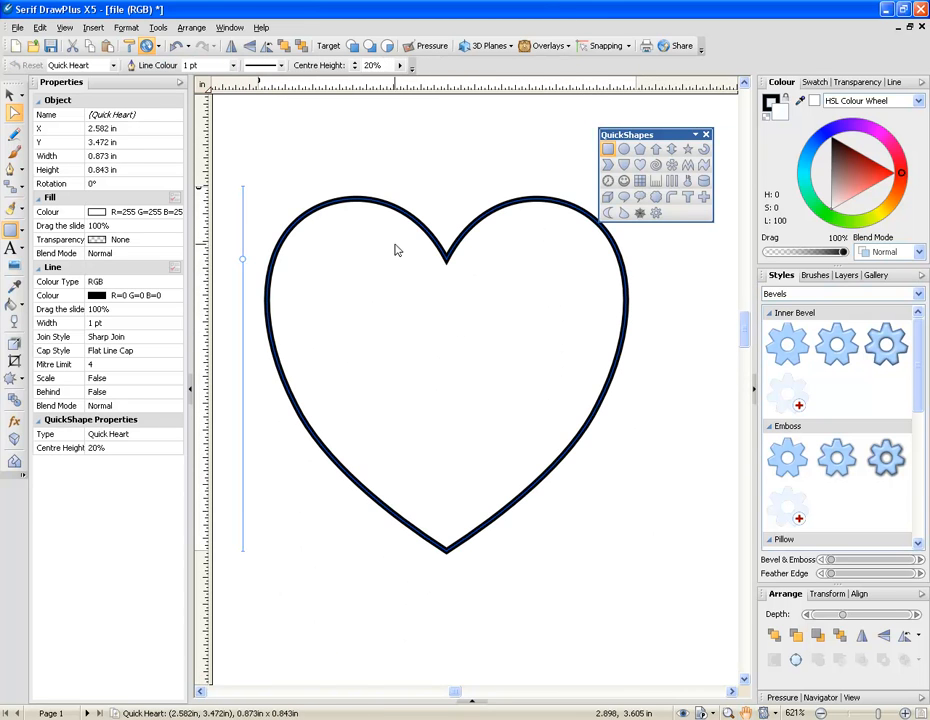
pyautogui.moveTo(242, 259); pyautogui.dragTo(245, 214)
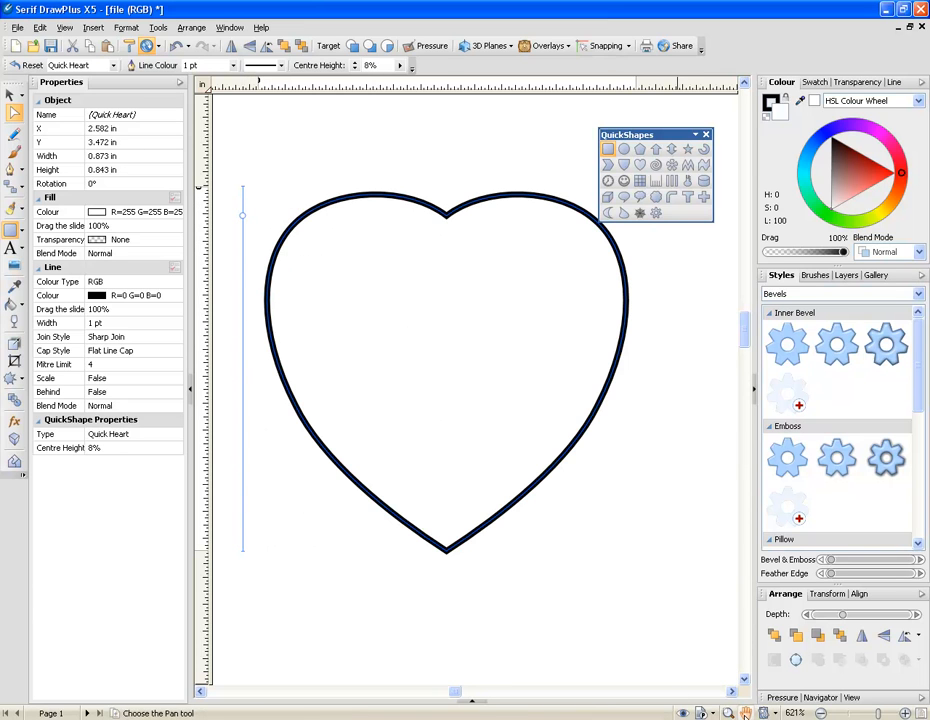
# Reshape the spiral below the heart with the Node tool to one arm and about 2.4 total turns
pyautogui.click(745, 713)
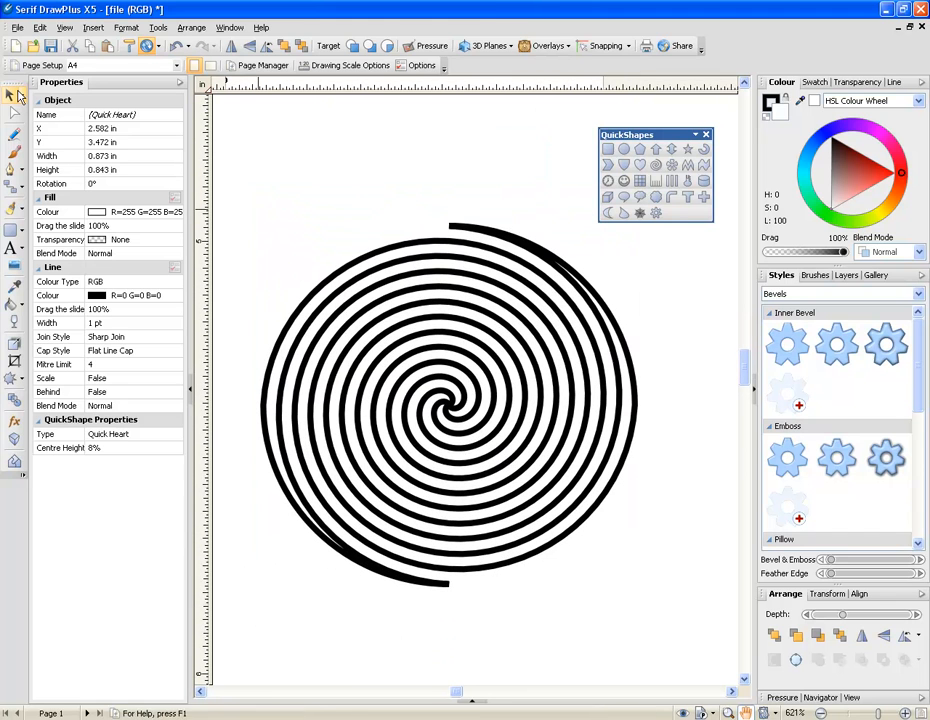
pyautogui.click(15, 114)
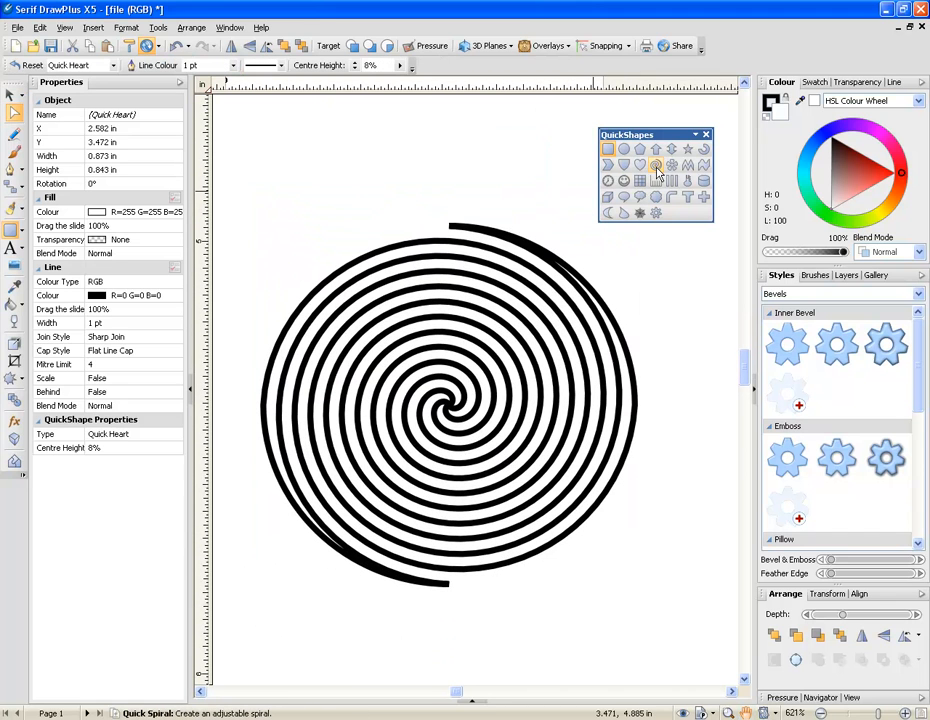
pyautogui.click(446, 373)
pyautogui.moveTo(358, 212); pyautogui.dragTo(306, 221)
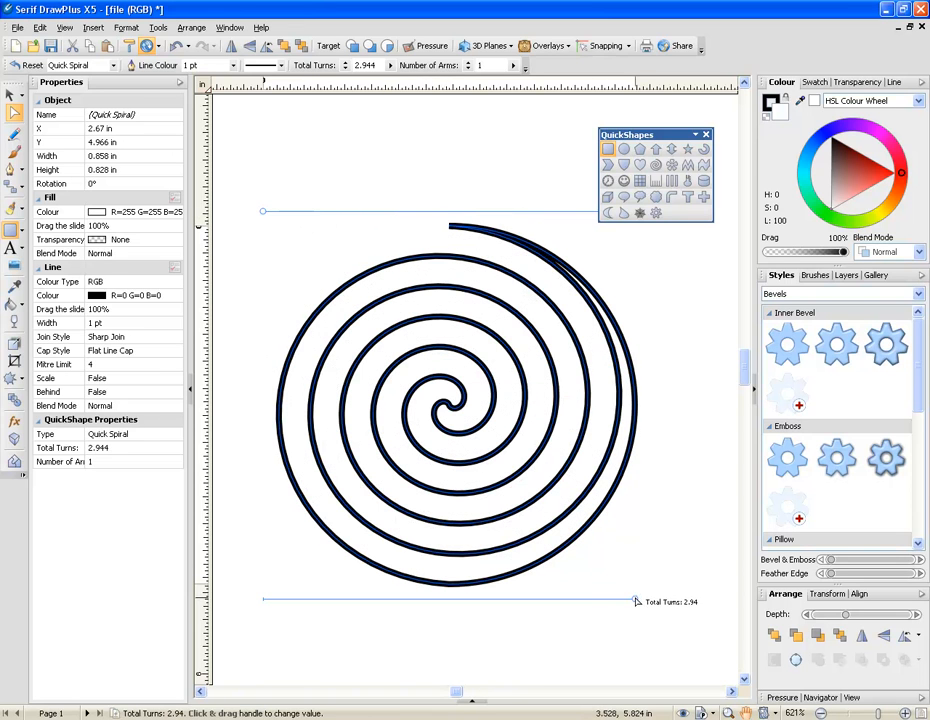
pyautogui.moveTo(638, 603); pyautogui.dragTo(440, 576)
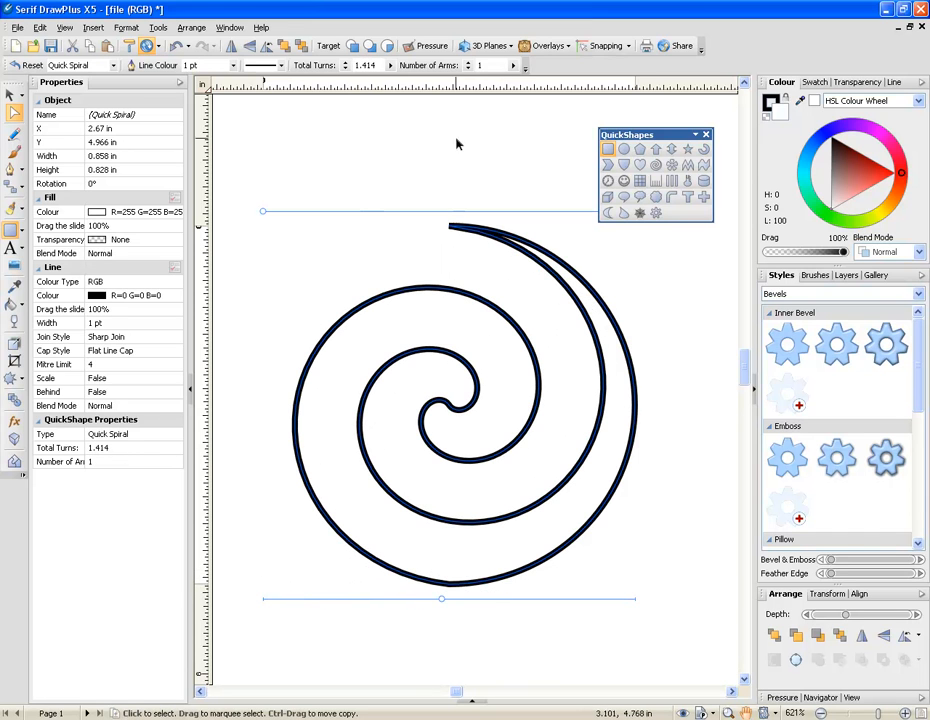
pyautogui.moveTo(263, 211)
pyautogui.mouseDown()
pyautogui.moveTo(355, 217)
pyautogui.moveTo(270, 222)
pyautogui.mouseUp()
pyautogui.moveTo(441, 600); pyautogui.dragTo(545, 611)
pyautogui.moveTo(538, 602); pyautogui.dragTo(562, 605)
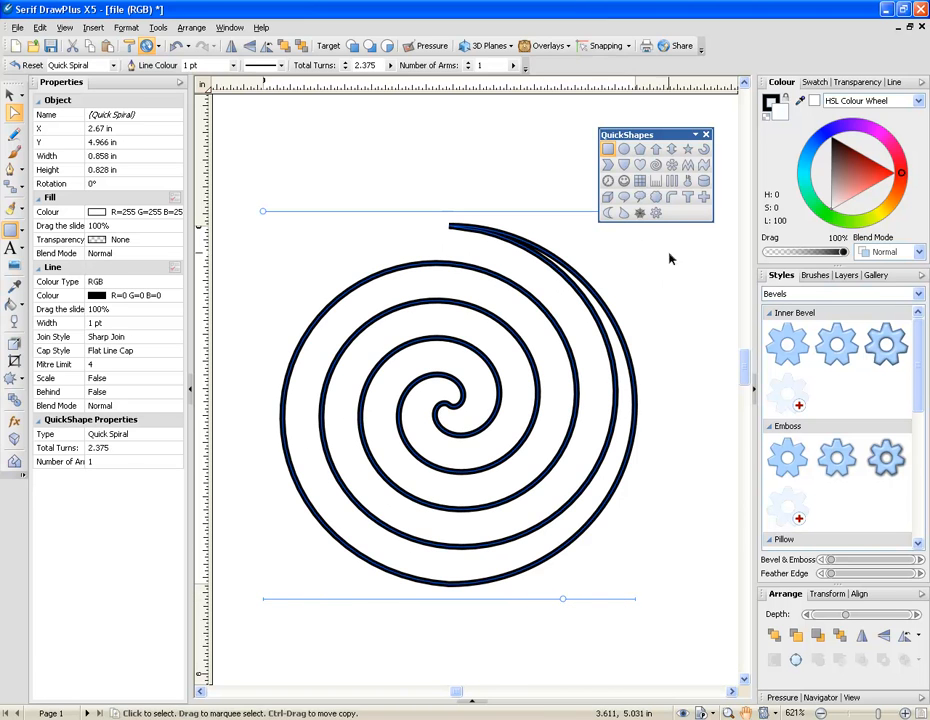
# Select the petal shape below the spiral with the Node tool and reduce its radius to about 22%
pyautogui.click(745, 714)
pyautogui.moveTo(608, 633); pyautogui.dragTo(584, 12)
pyautogui.moveTo(481, 424); pyautogui.dragTo(582, 234)
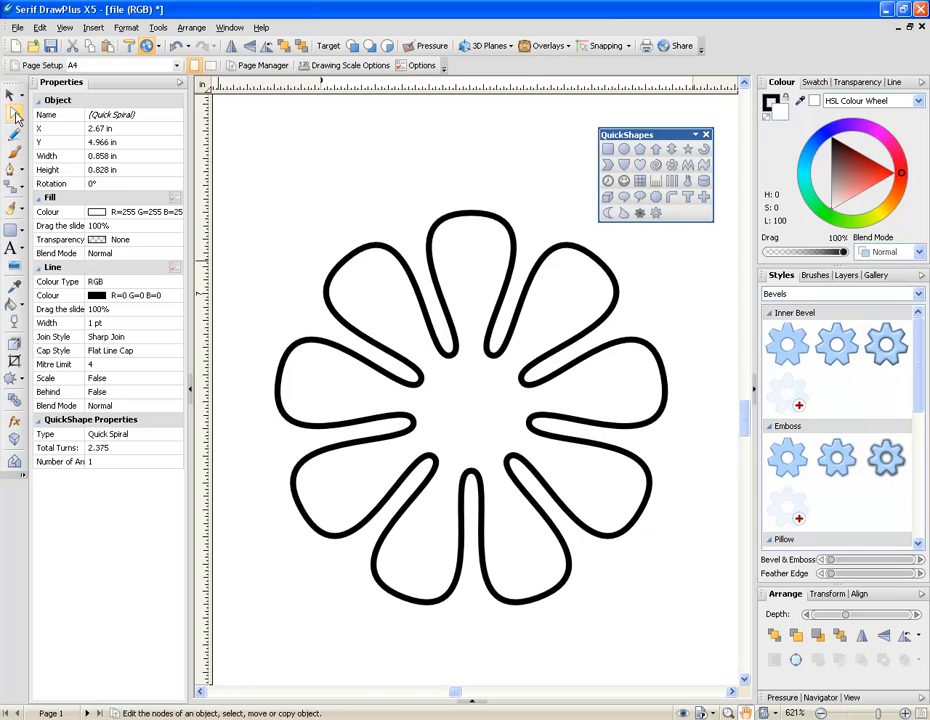
pyautogui.click(16, 115)
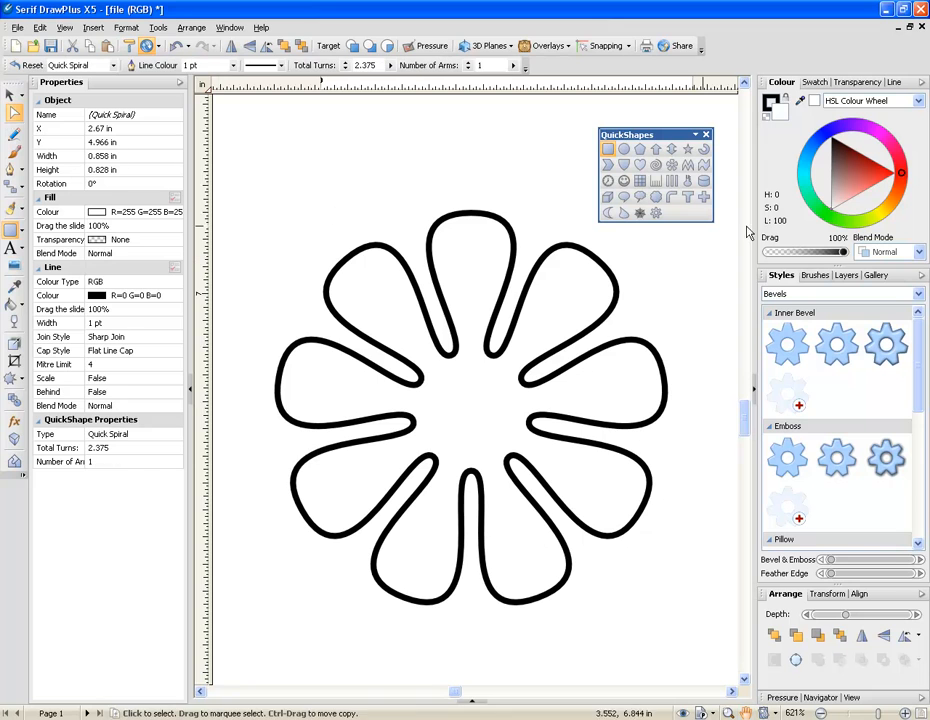
pyautogui.click(673, 167)
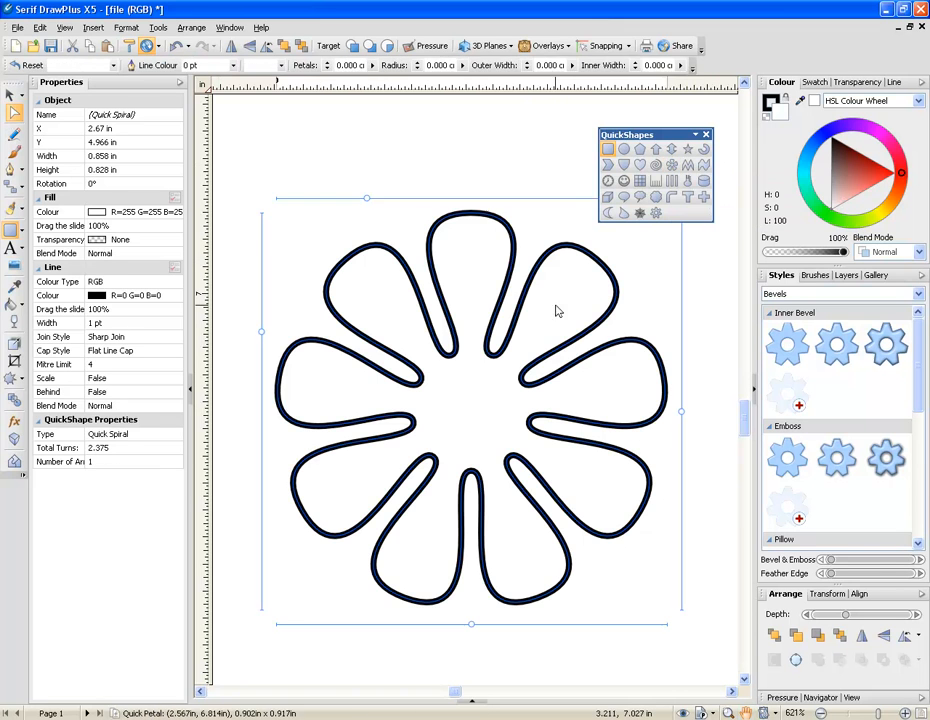
pyautogui.moveTo(261, 331); pyautogui.dragTo(264, 290)
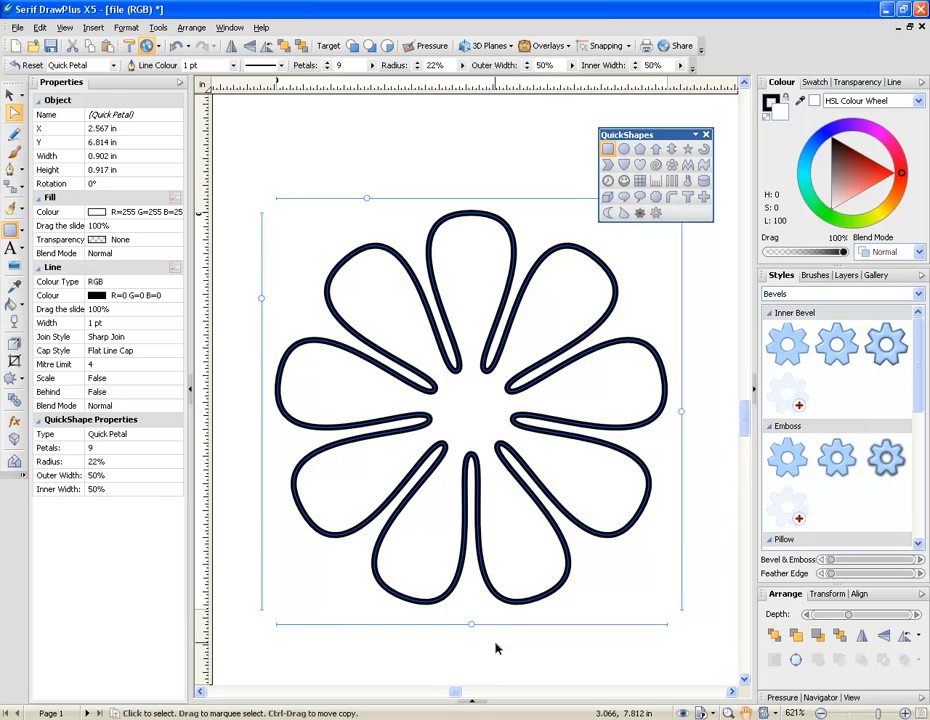
# Adjust the flower to an inner width of about 80%, an outer width of about 45% and 17 petals
pyautogui.moveTo(471, 627); pyautogui.dragTo(586, 623)
pyautogui.moveTo(681, 410)
pyautogui.mouseDown()
pyautogui.moveTo(695, 415)
pyautogui.moveTo(686, 370)
pyautogui.moveTo(700, 297)
pyautogui.moveTo(693, 392)
pyautogui.mouseUp()
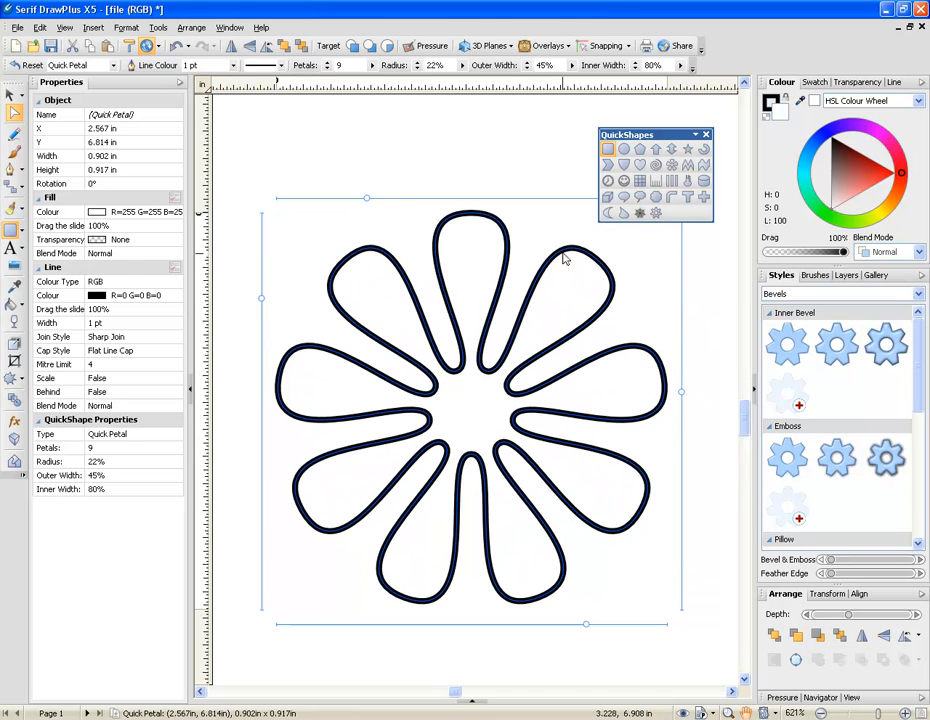
pyautogui.moveTo(370, 198); pyautogui.dragTo(466, 233)
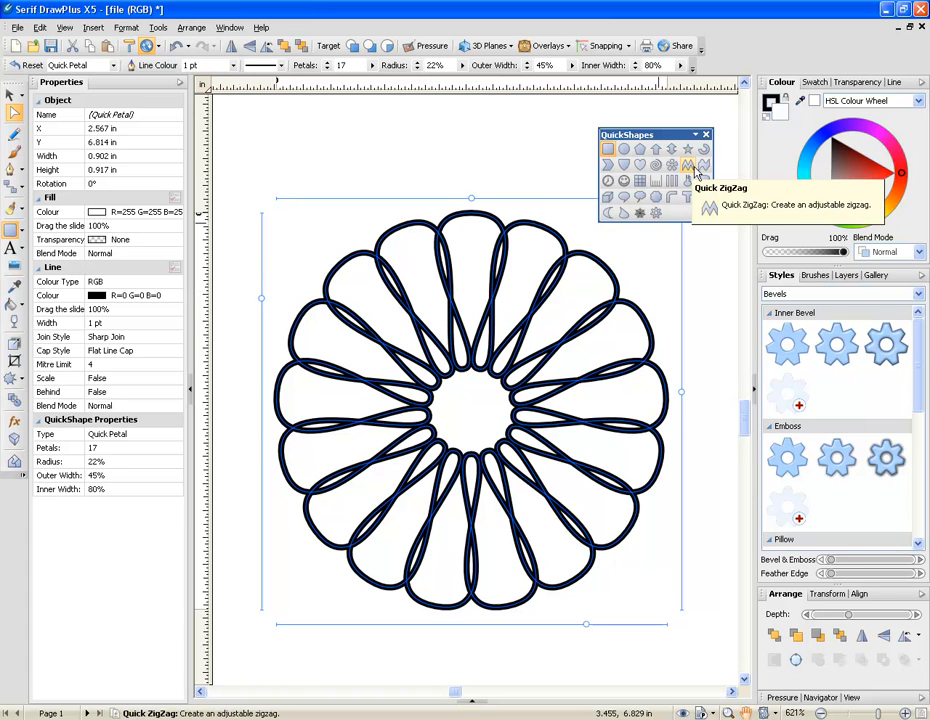
# Select the zigzag with the Node tool and adjust its top height to about 40% and bottom height to about 51%
pyautogui.click(746, 713)
pyautogui.moveTo(611, 628); pyautogui.dragTo(583, 162)
pyautogui.moveTo(555, 436); pyautogui.dragTo(608, 174)
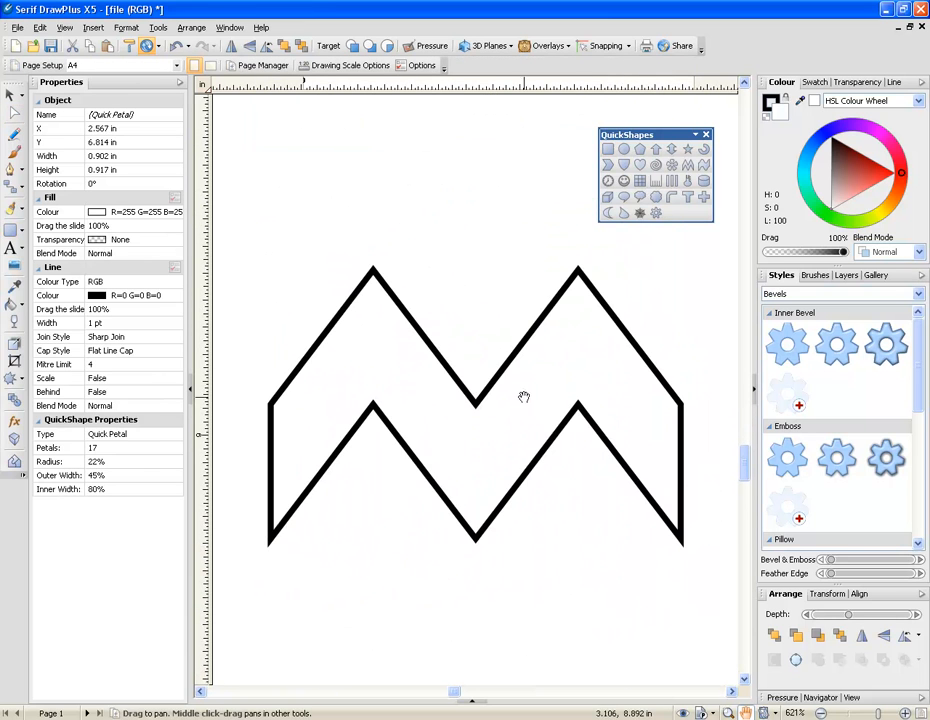
pyautogui.click(13, 113)
pyautogui.click(416, 424)
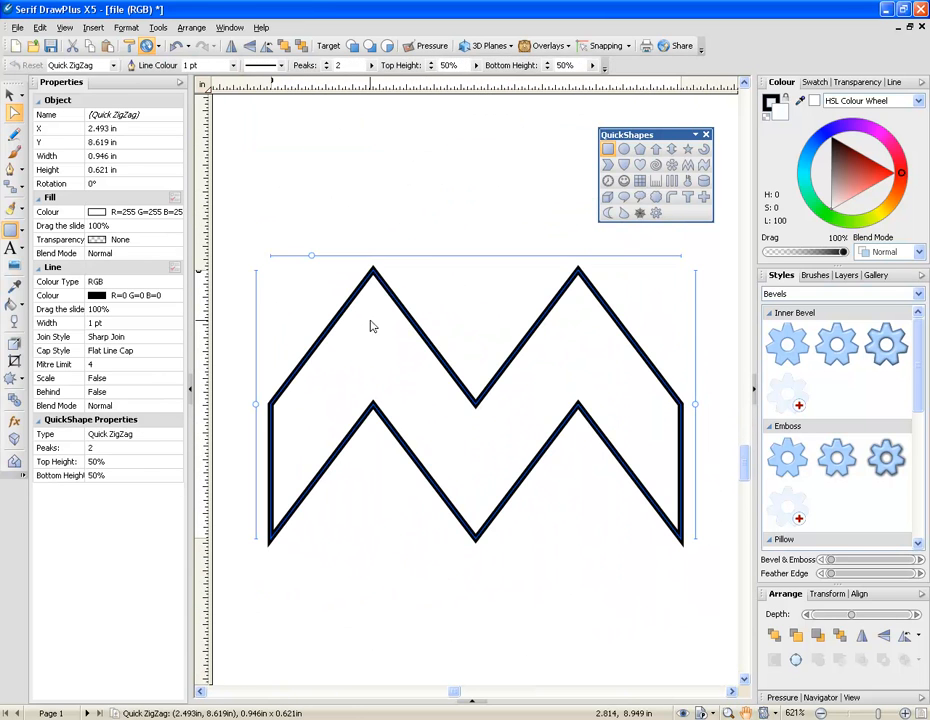
pyautogui.moveTo(256, 404); pyautogui.dragTo(270, 378)
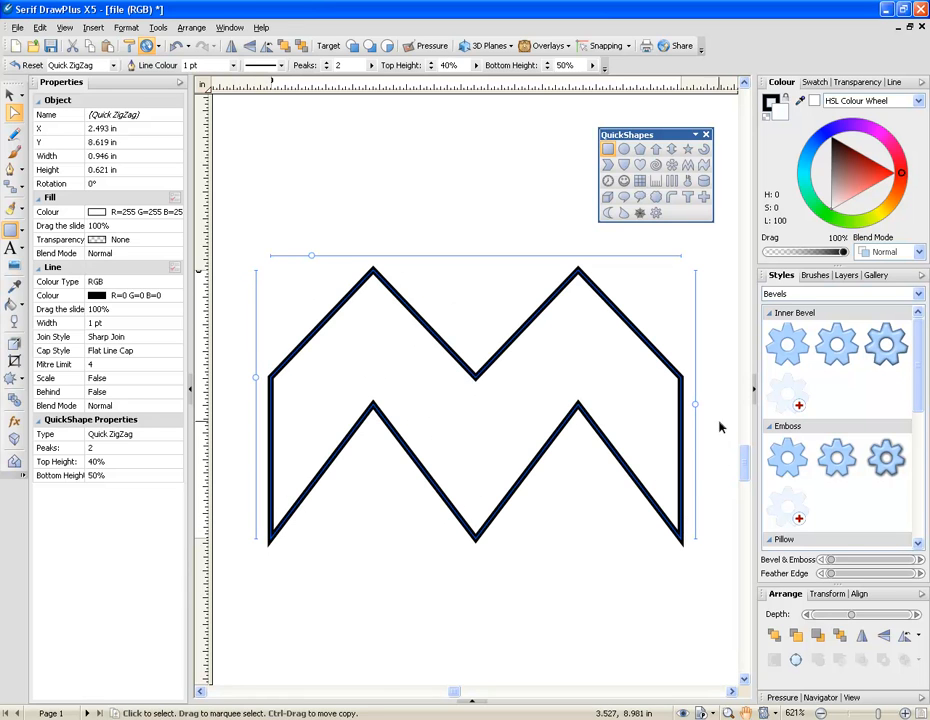
pyautogui.moveTo(697, 405); pyautogui.dragTo(720, 407)
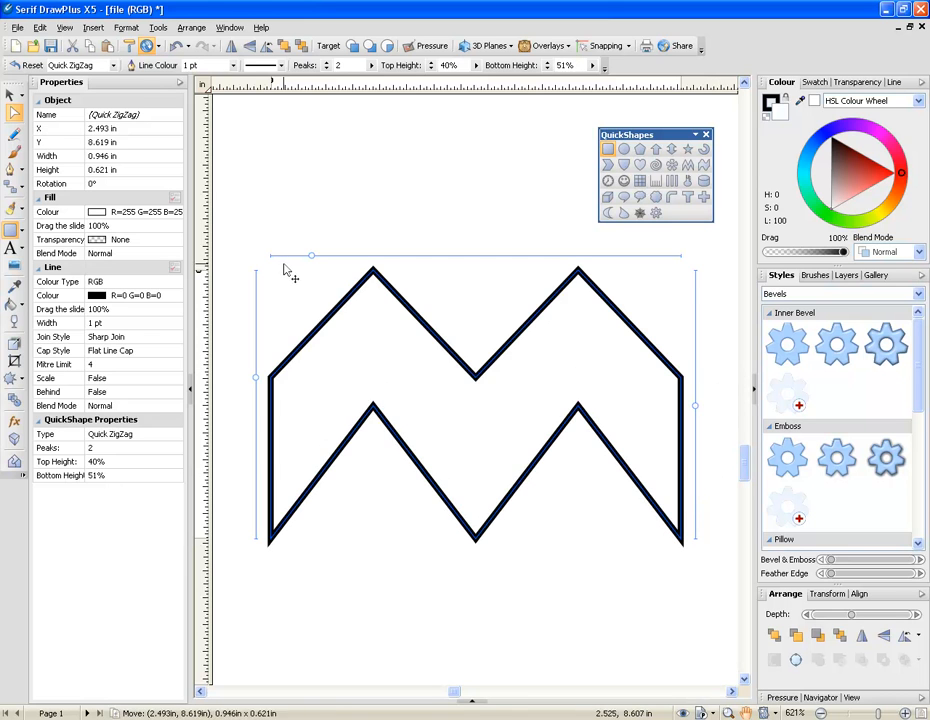
# Increase the zigzag to 7 peaks with a bottom height of about 95% and a top height of about 17%
pyautogui.moveTo(311, 256); pyautogui.dragTo(448, 257)
pyautogui.moveTo(698, 416); pyautogui.dragTo(724, 525)
pyautogui.moveTo(258, 385); pyautogui.dragTo(258, 315)
# Reshape the wave with the Node tool to a top height of about 13%, a bottom height of about 66% and 9 peaks
pyautogui.click(746, 713)
pyautogui.moveTo(638, 618); pyautogui.dragTo(629, 88)
pyautogui.click(12, 114)
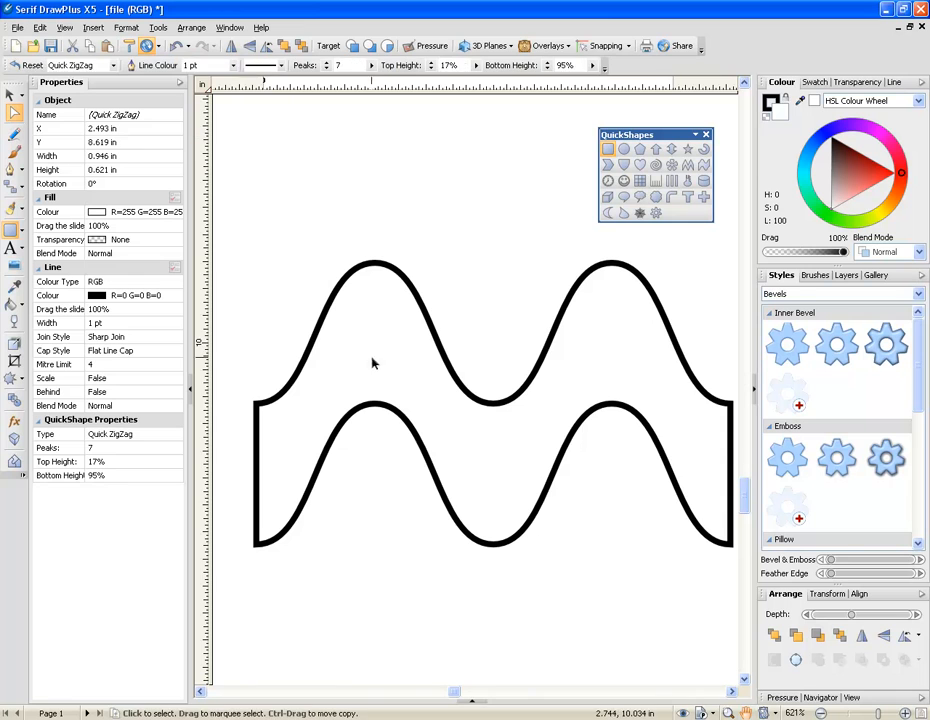
pyautogui.click(373, 365)
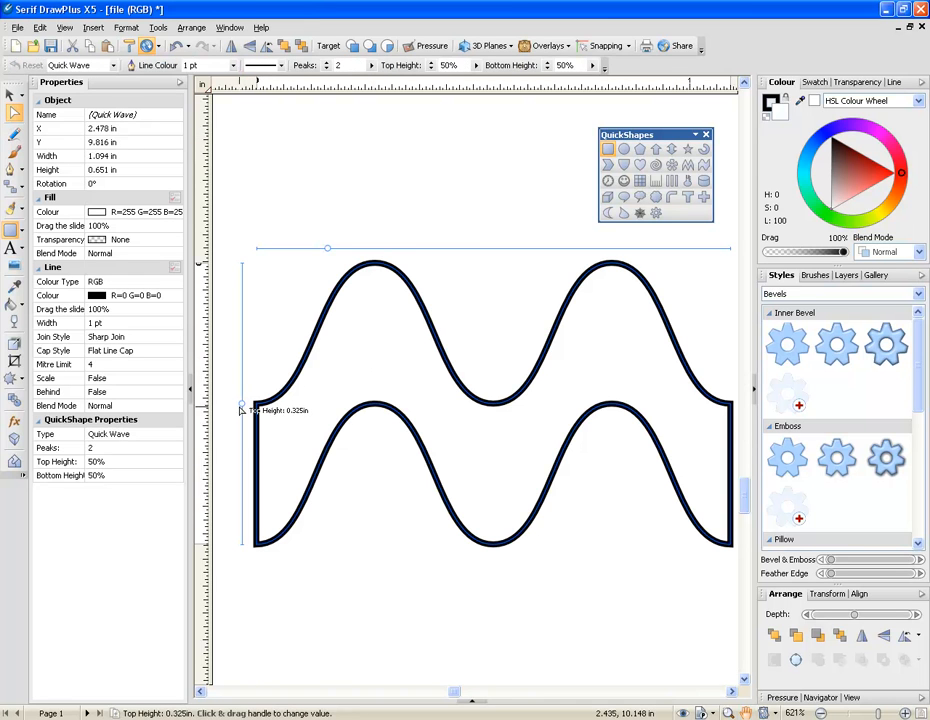
pyautogui.moveTo(243, 408); pyautogui.dragTo(270, 306)
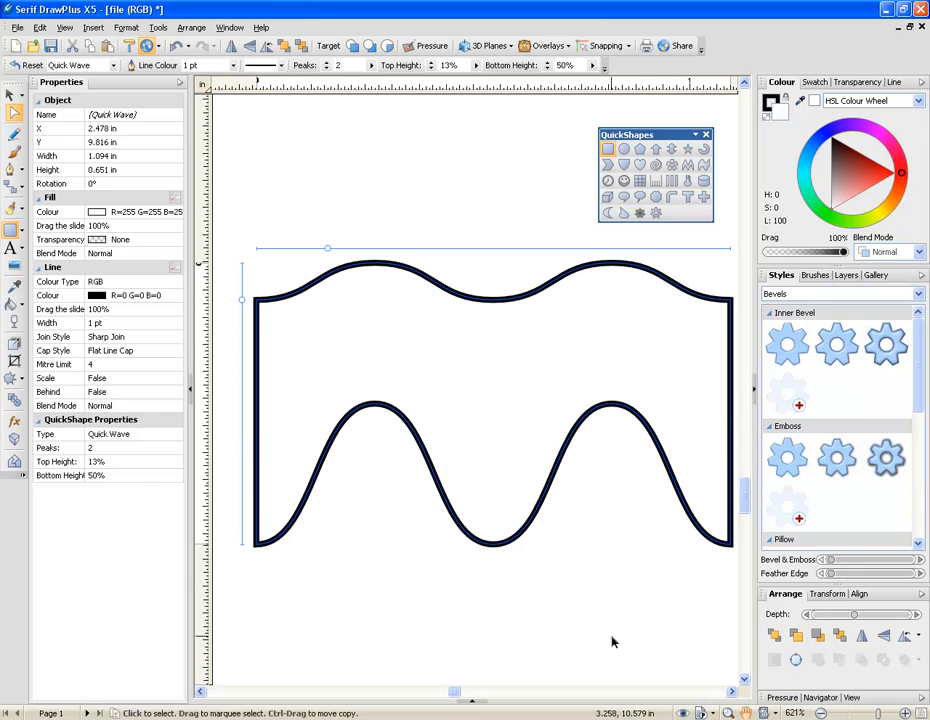
pyautogui.click(820, 713)
pyautogui.moveTo(680, 391)
pyautogui.mouseDown()
pyautogui.moveTo(691, 532)
pyautogui.moveTo(703, 510)
pyautogui.moveTo(706, 376)
pyautogui.mouseUp()
pyautogui.moveTo(345, 265); pyautogui.dragTo(606, 281)
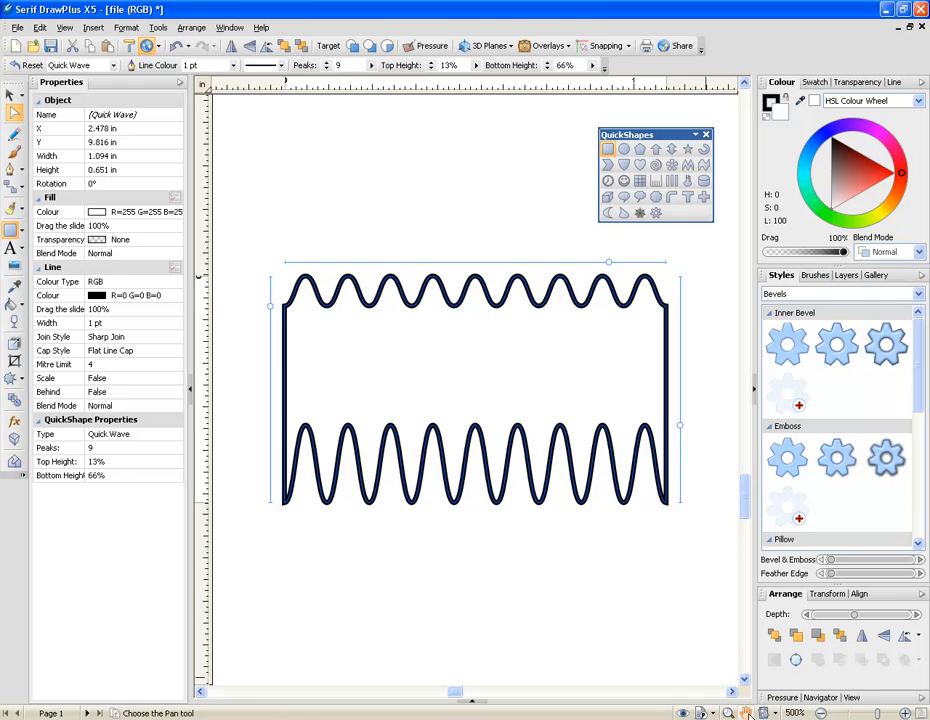
# Find the clock shape near the top of the page and select it with the Node tool
pyautogui.click(745, 712)
pyautogui.moveTo(473, 176); pyautogui.dragTo(166, 646)
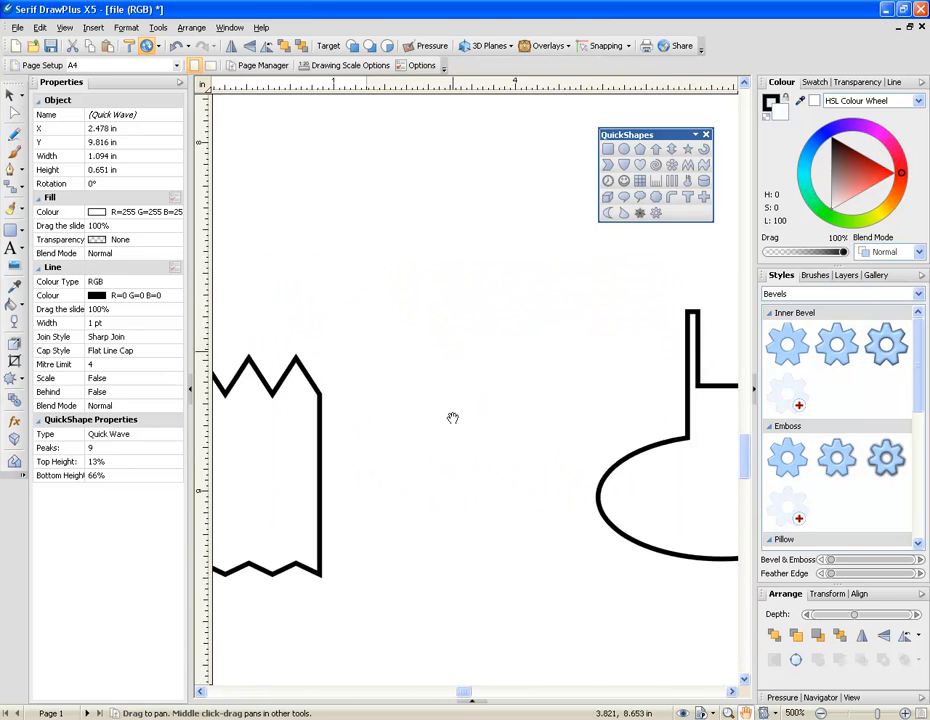
pyautogui.moveTo(490, 120); pyautogui.dragTo(415, 700)
pyautogui.moveTo(430, 254); pyautogui.dragTo(435, 714)
pyautogui.moveTo(441, 104); pyautogui.dragTo(425, 700)
pyautogui.moveTo(430, 180); pyautogui.dragTo(438, 700)
pyautogui.moveTo(370, 298); pyautogui.dragTo(355, 702)
pyautogui.moveTo(424, 343); pyautogui.dragTo(290, 404)
pyautogui.moveTo(455, 477); pyautogui.dragTo(459, 391)
pyautogui.click(8, 96)
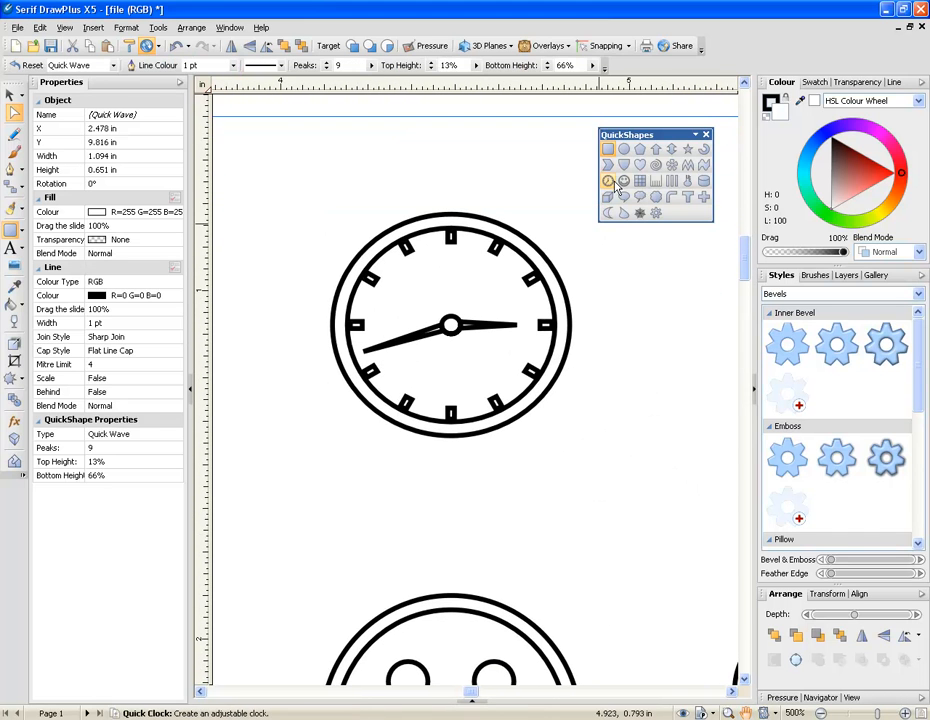
pyautogui.click(469, 297)
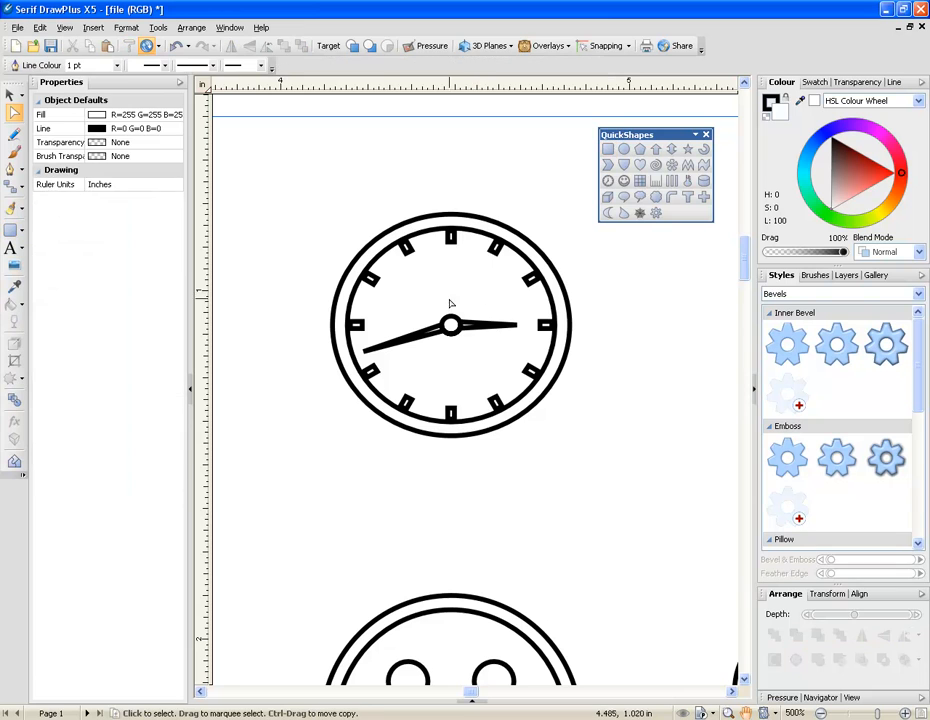
pyautogui.click(455, 338)
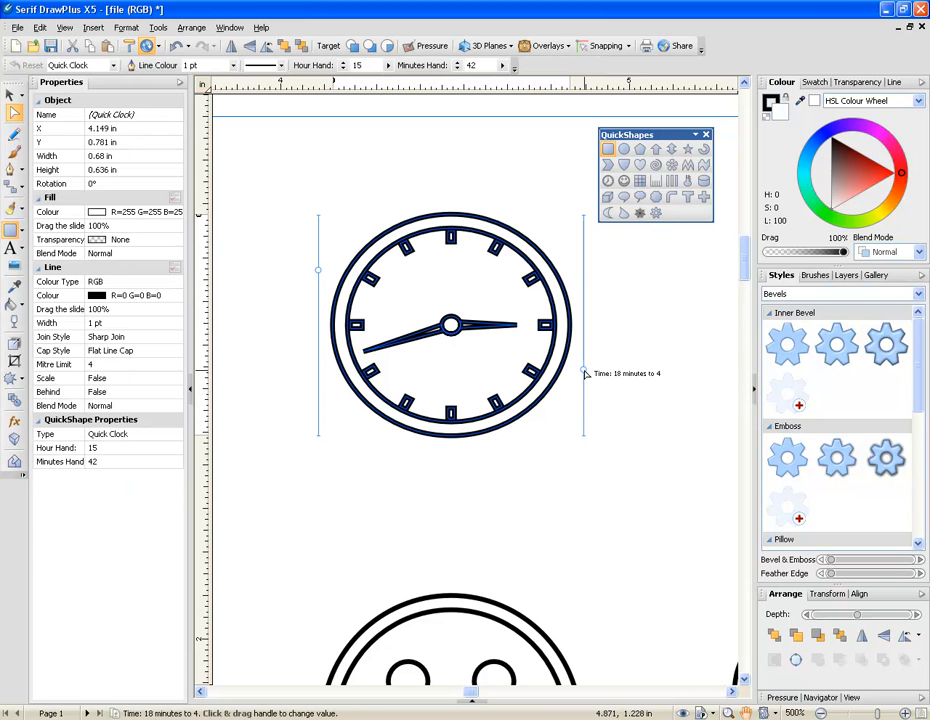
# Move the clock's hands with its node handles to minute hand 8 and hour hand 52
pyautogui.moveTo(584, 372); pyautogui.dragTo(584, 408)
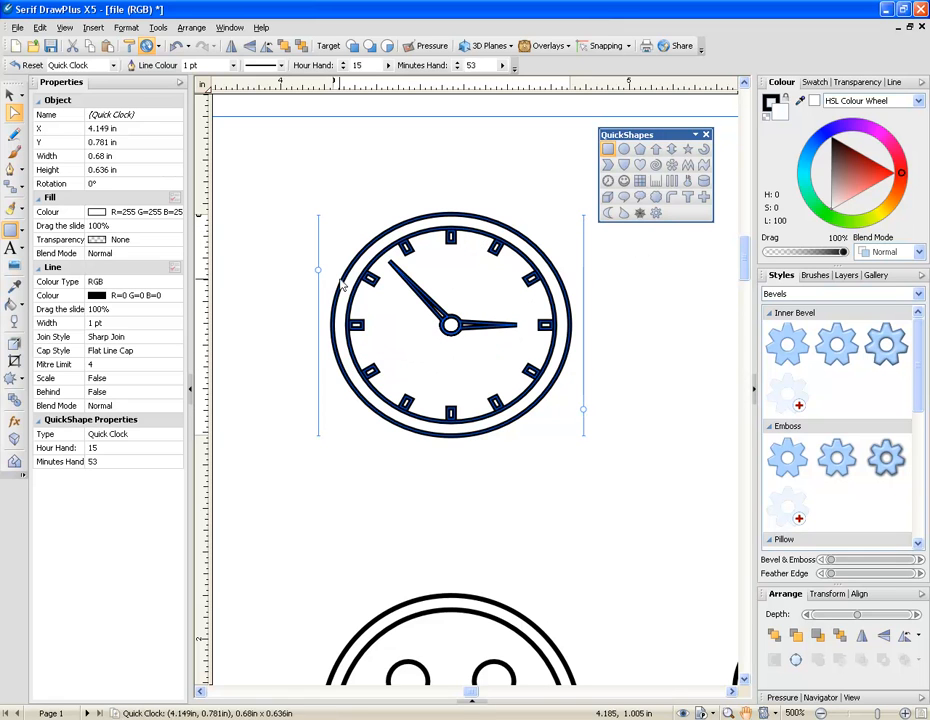
pyautogui.moveTo(317, 270); pyautogui.dragTo(318, 243)
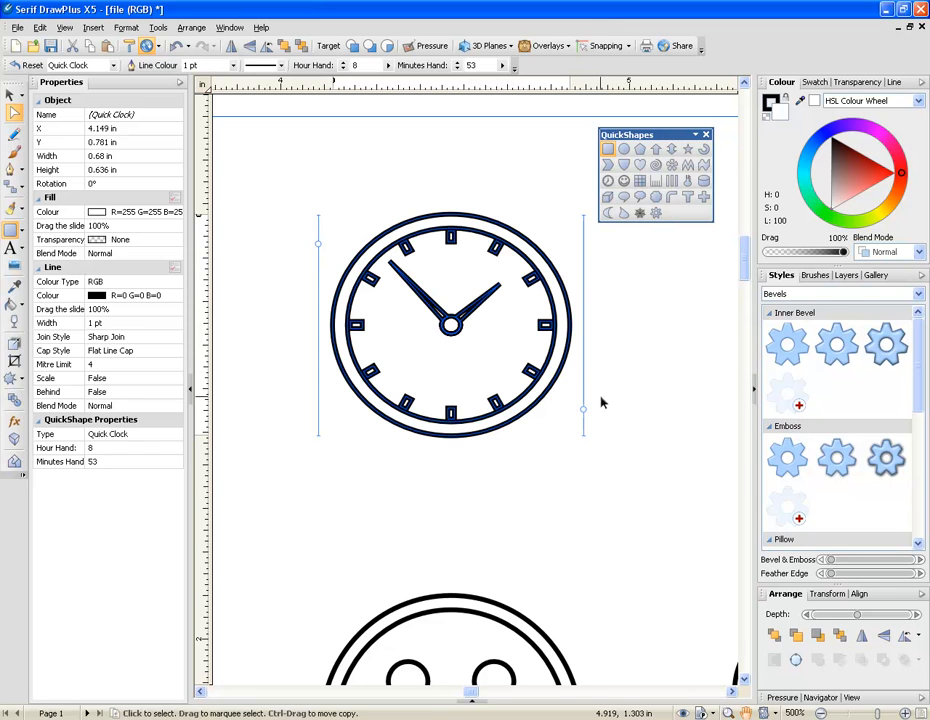
pyautogui.moveTo(587, 411); pyautogui.dragTo(584, 244)
pyautogui.moveTo(315, 246); pyautogui.dragTo(334, 407)
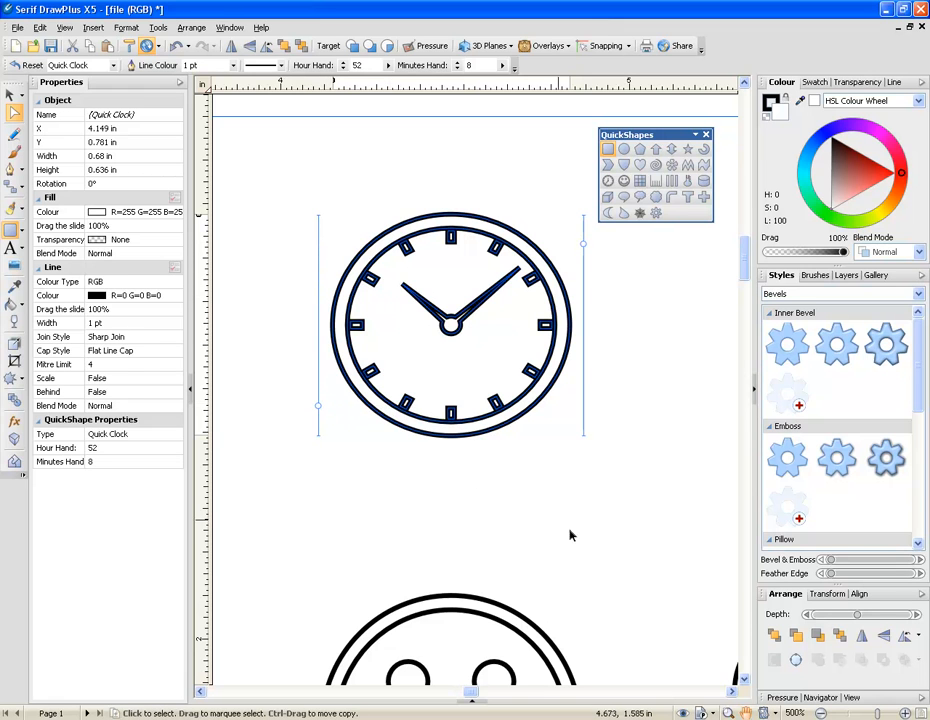
# Lower the happiness of the smiley face below the clock to about 785 with the Node tool
pyautogui.click(745, 713)
pyautogui.moveTo(556, 585); pyautogui.dragTo(558, 235)
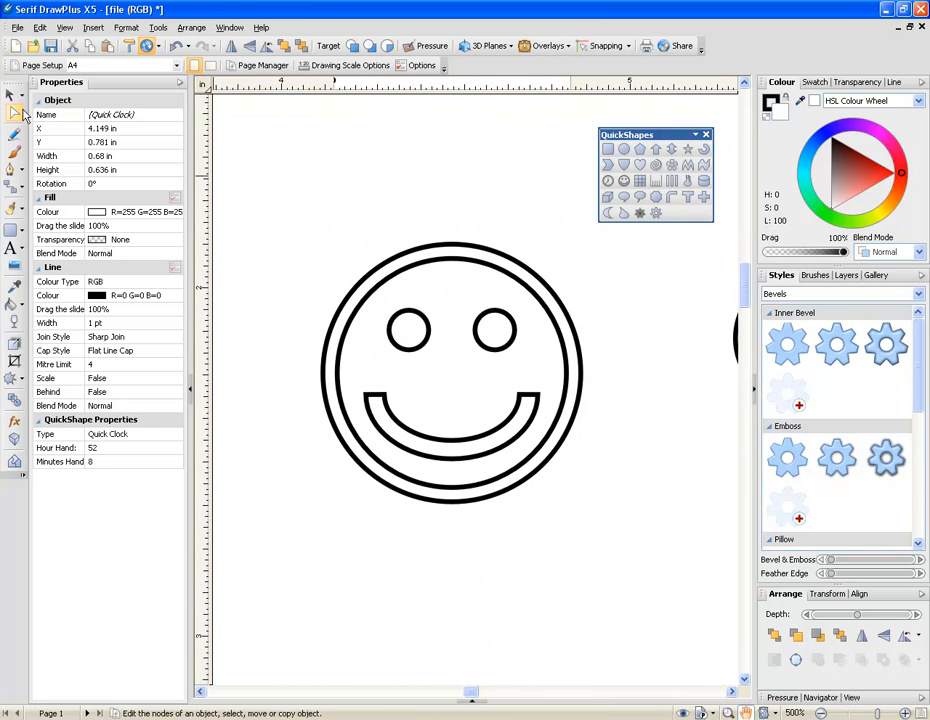
pyautogui.click(15, 113)
pyautogui.click(625, 181)
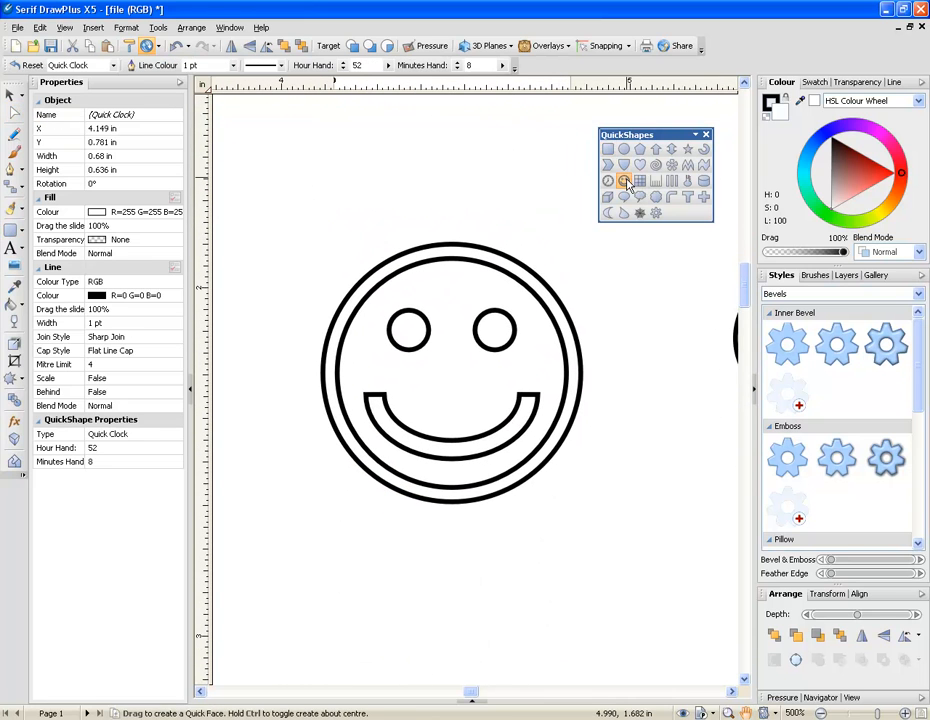
pyautogui.click(13, 114)
pyautogui.click(413, 349)
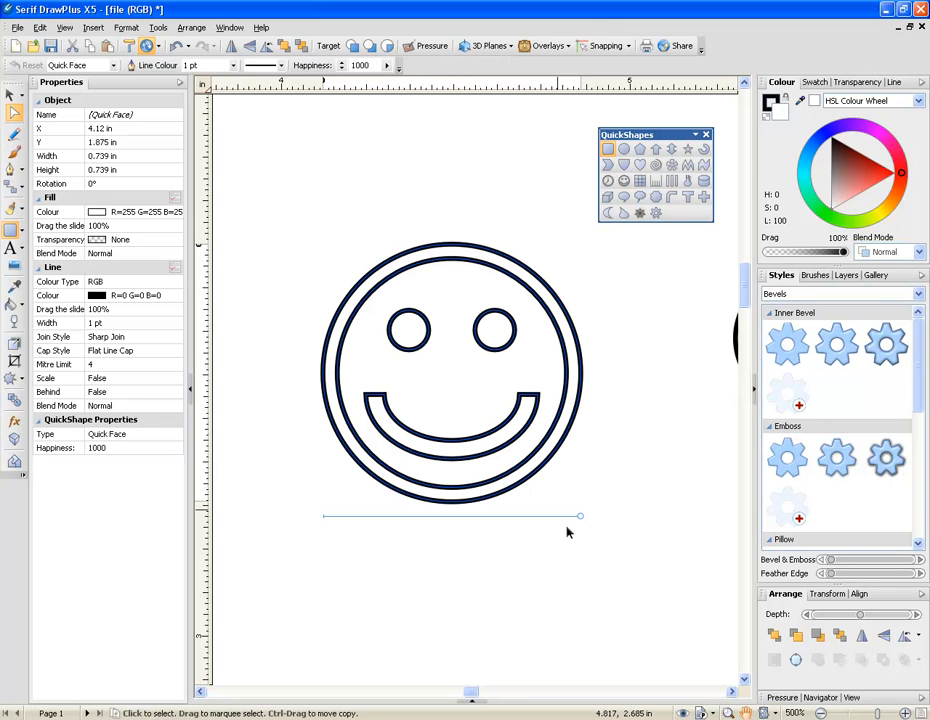
pyautogui.moveTo(580, 516); pyautogui.dragTo(525, 517)
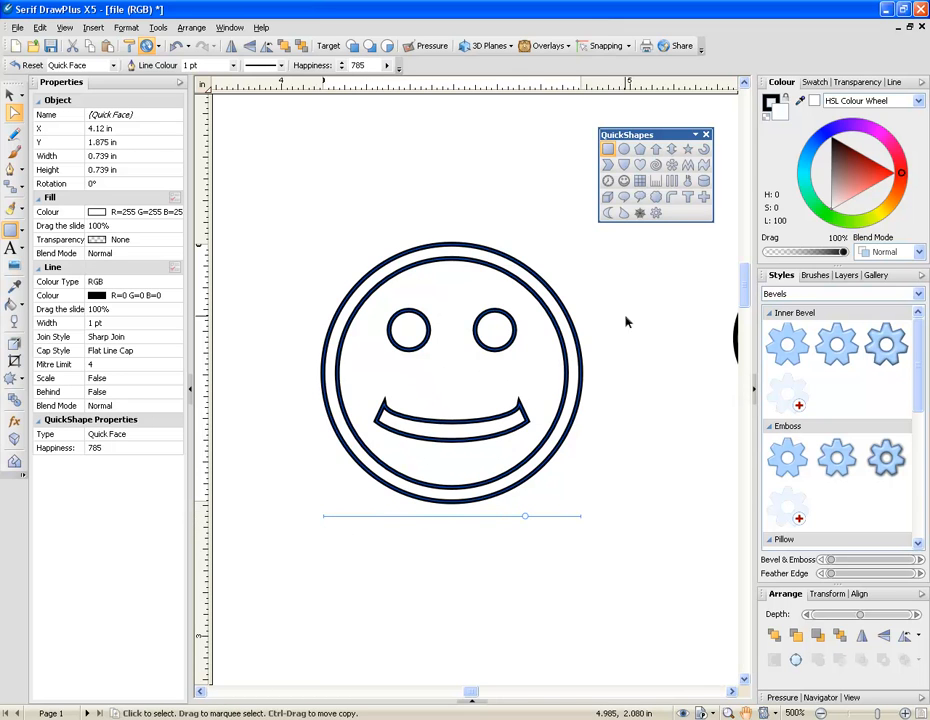
# Change the grid shape below the smiley face to 5 rows and 5 columns with the Node tool
pyautogui.click(745, 713)
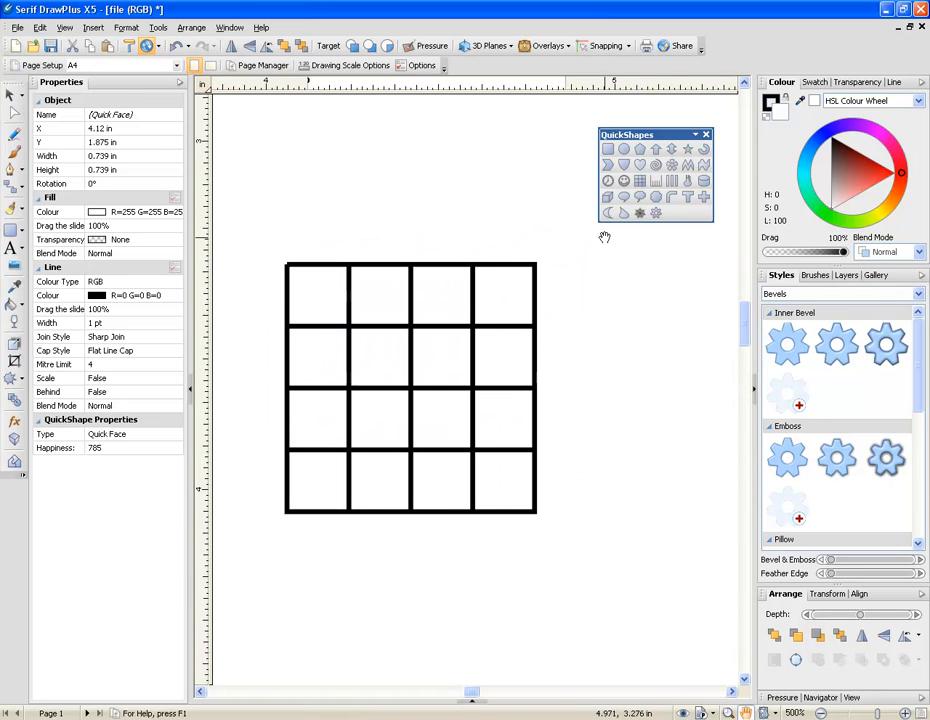
pyautogui.click(11, 111)
pyautogui.click(439, 338)
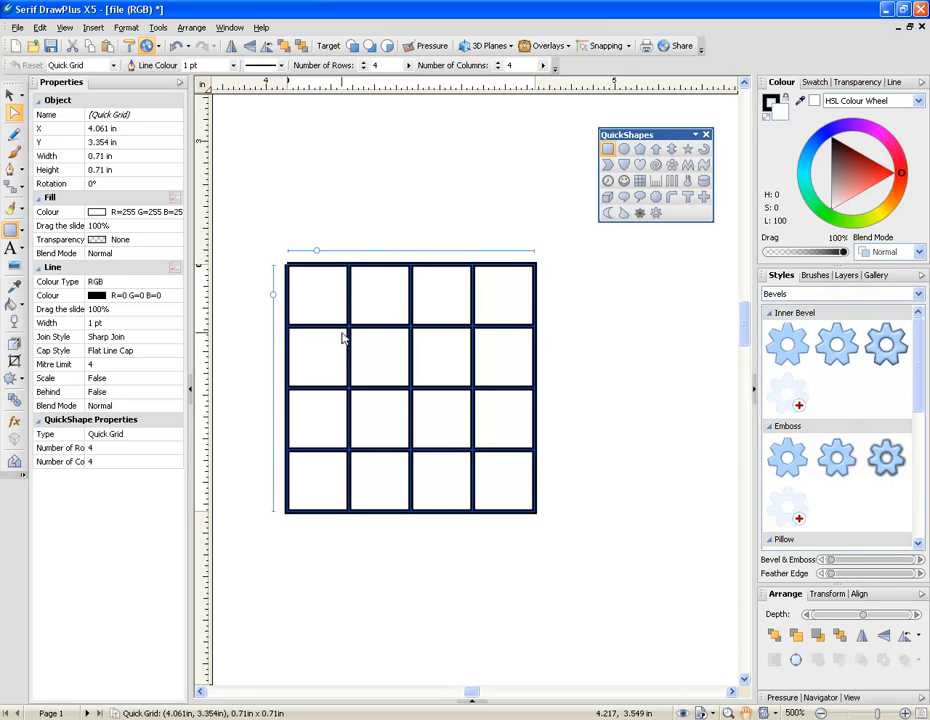
pyautogui.moveTo(271, 297)
pyautogui.mouseDown()
pyautogui.moveTo(278, 353)
pyautogui.moveTo(276, 304)
pyautogui.mouseUp()
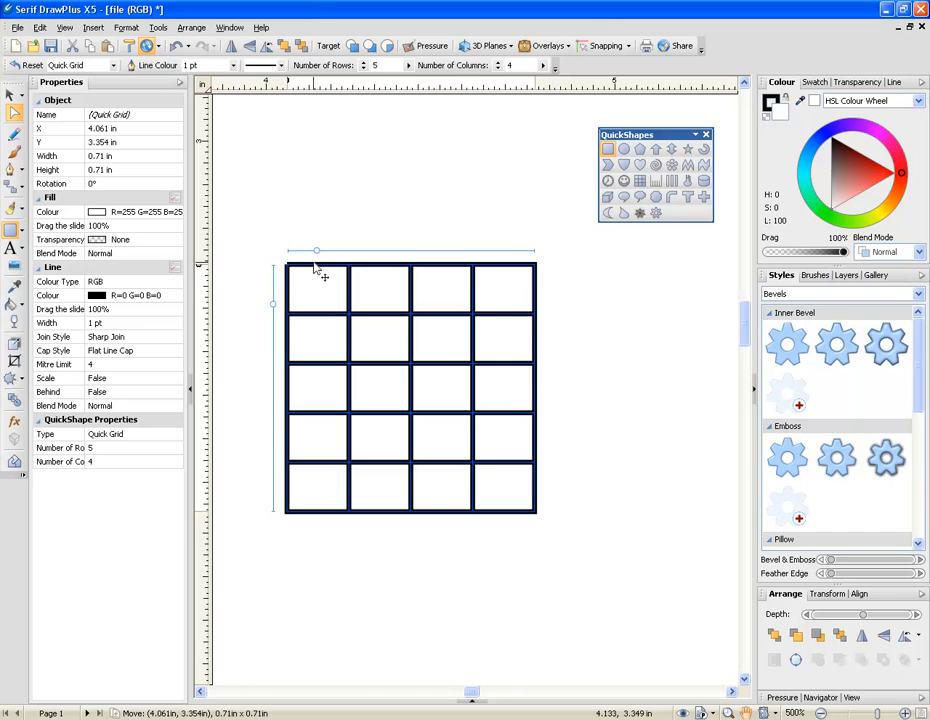
pyautogui.moveTo(318, 252)
pyautogui.mouseDown()
pyautogui.moveTo(448, 252)
pyautogui.moveTo(327, 251)
pyautogui.mouseUp()
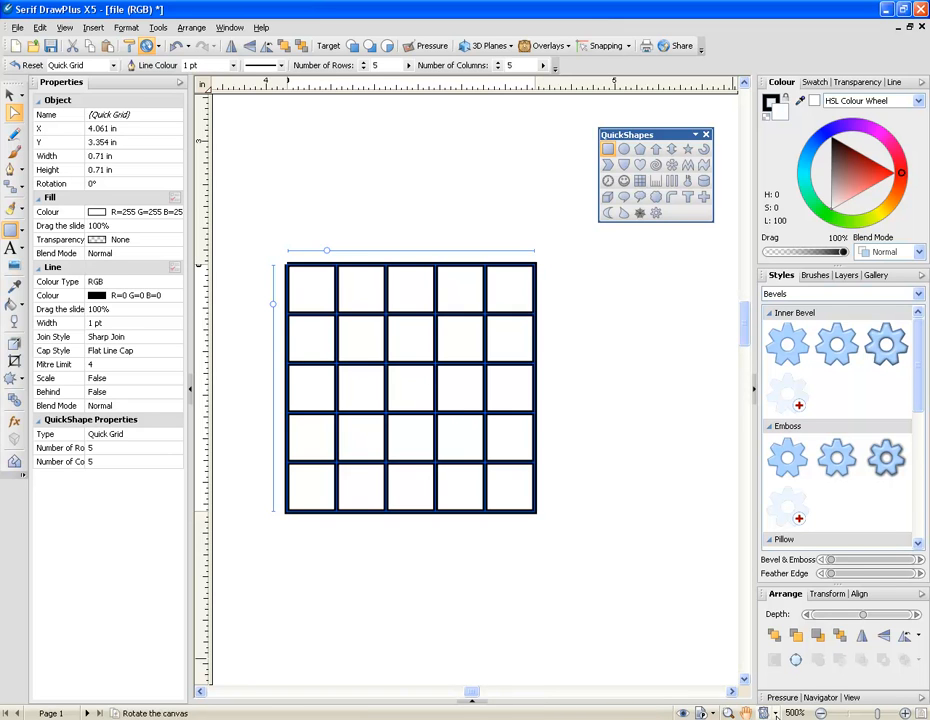
# Raise the teeth of the comb shape below the grid to about 93% height and increase their number to 35
pyautogui.click(745, 713)
pyautogui.moveTo(561, 639); pyautogui.dragTo(561, 139)
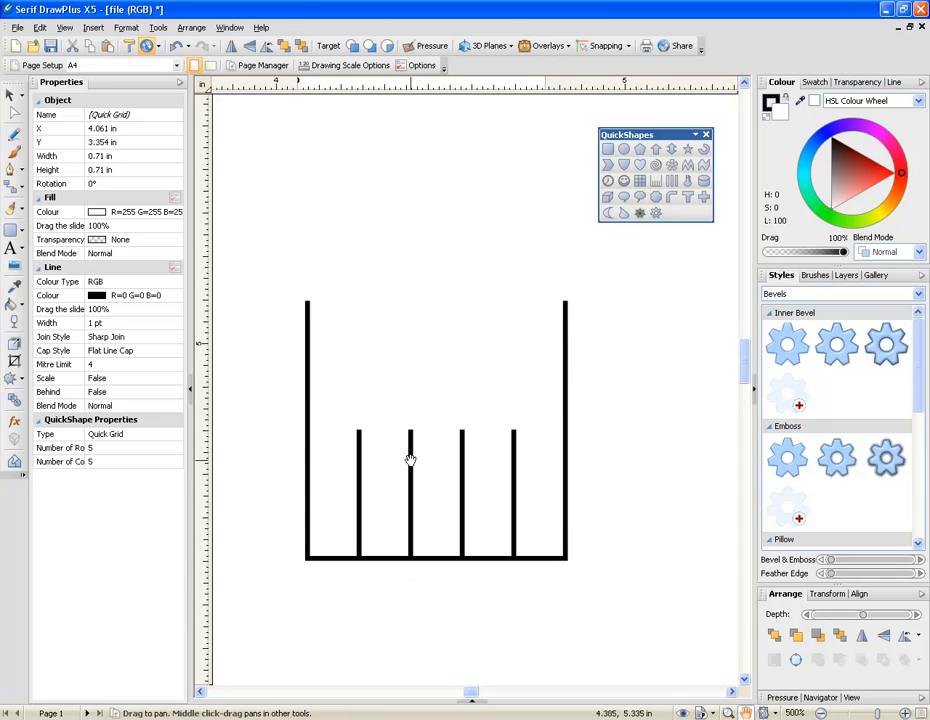
pyautogui.click(14, 112)
pyautogui.click(423, 471)
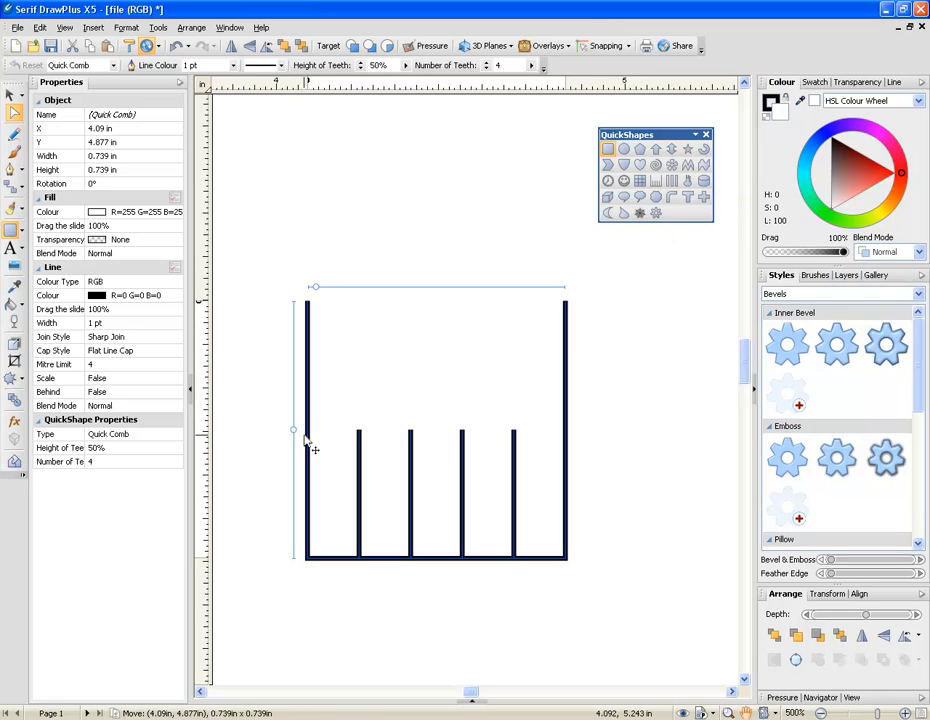
pyautogui.moveTo(293, 434); pyautogui.dragTo(395, 287)
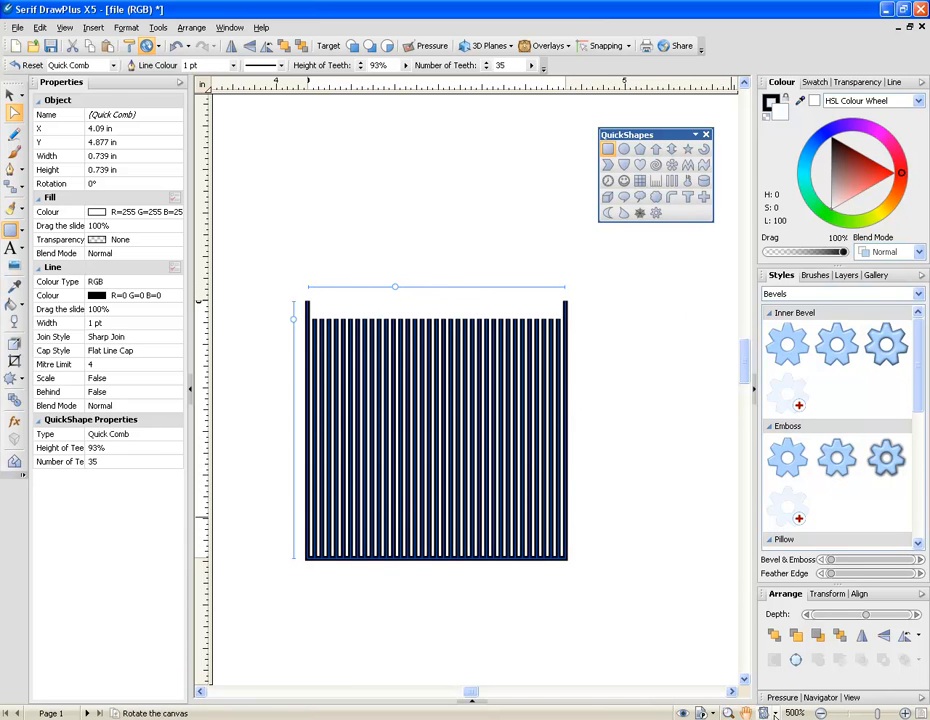
# Change the grill shape below the comb to grill type 3 with the Node tool, keeping 10 repetitions
pyautogui.click(745, 713)
pyautogui.moveTo(604, 633); pyautogui.dragTo(552, 137)
pyautogui.moveTo(484, 411); pyautogui.dragTo(500, 285)
pyautogui.click(17, 114)
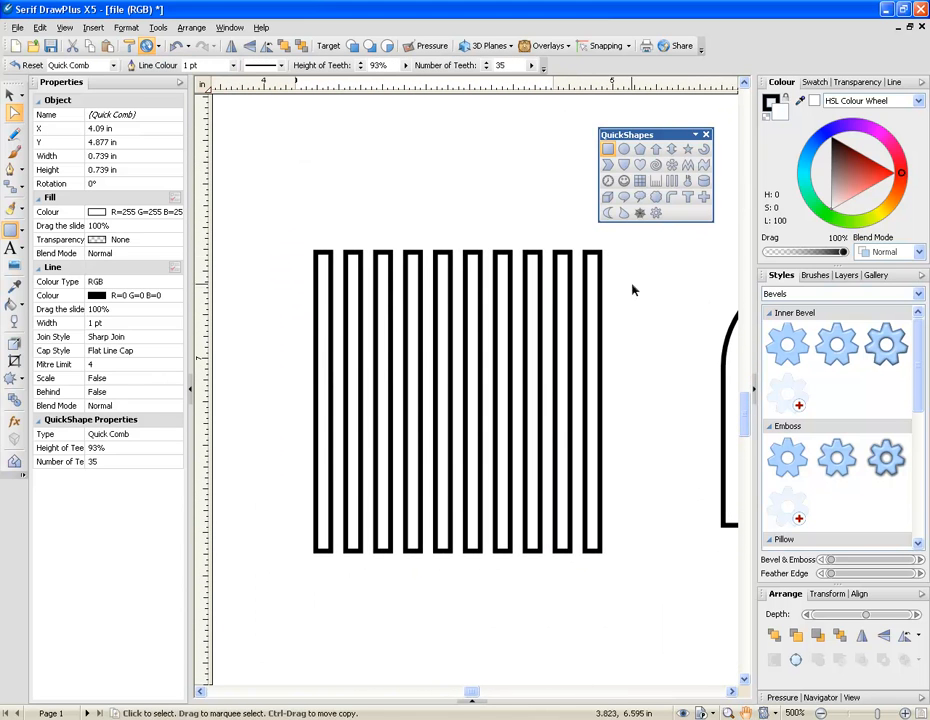
pyautogui.click(673, 188)
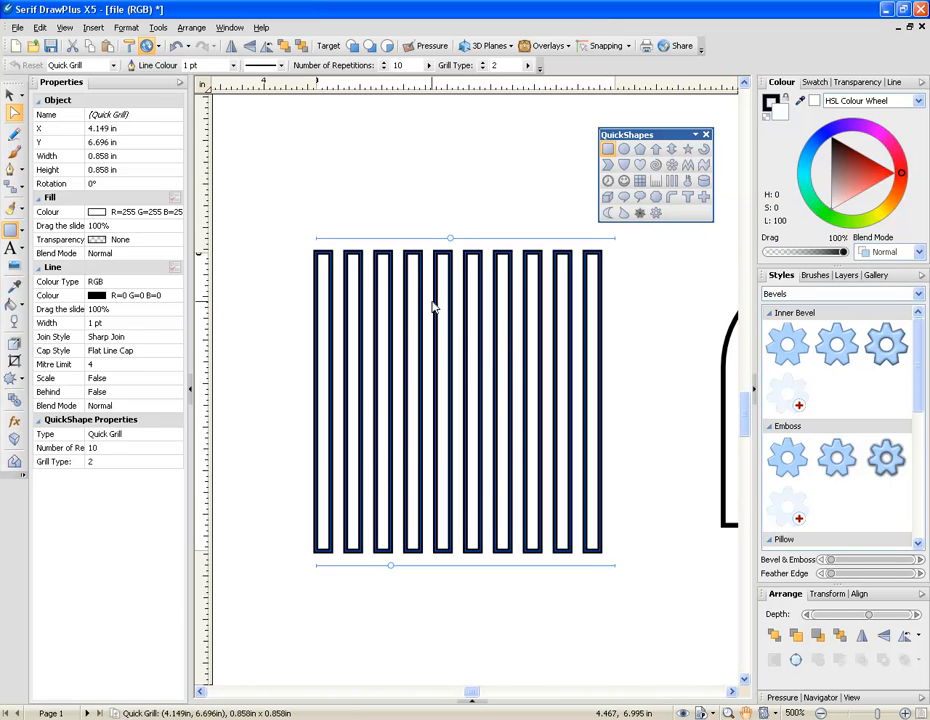
pyautogui.moveTo(451, 249)
pyautogui.mouseDown()
pyautogui.moveTo(450, 241)
pyautogui.moveTo(519, 241)
pyautogui.moveTo(445, 240)
pyautogui.mouseUp()
pyautogui.moveTo(392, 567); pyautogui.dragTo(436, 557)
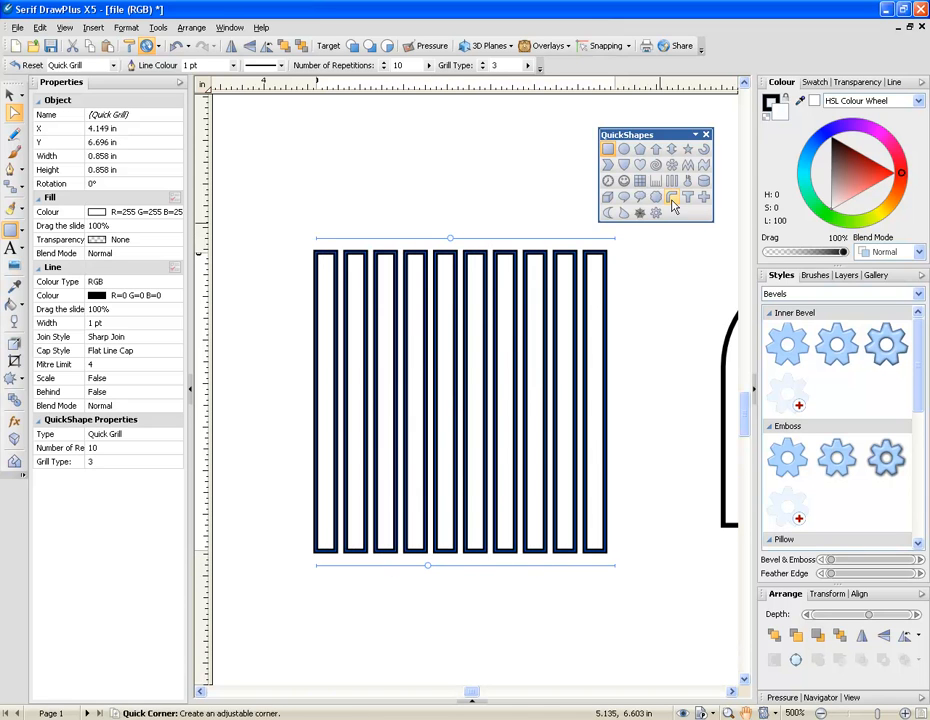
# Adjust the thermometer shape below the grill to a temperature of about 82% and 10 divisions
pyautogui.click(747, 714)
pyautogui.moveTo(618, 616); pyautogui.dragTo(552, 102)
pyautogui.moveTo(356, 496); pyautogui.dragTo(380, 372)
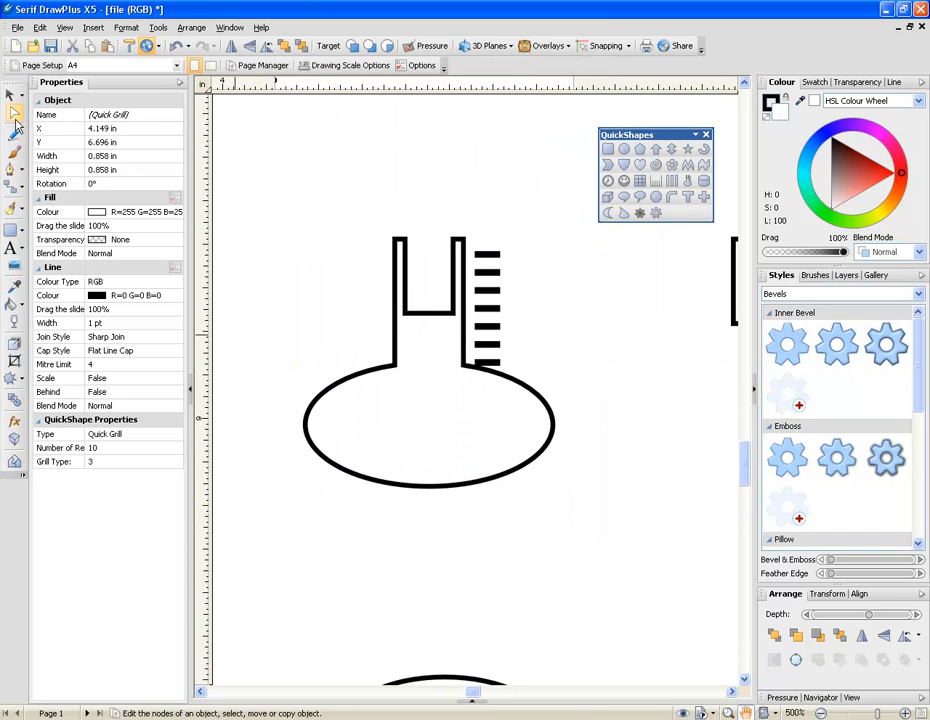
pyautogui.click(10, 94)
pyautogui.click(441, 400)
pyautogui.moveTo(566, 316); pyautogui.dragTo(578, 386)
pyautogui.moveTo(290, 318); pyautogui.dragTo(304, 347)
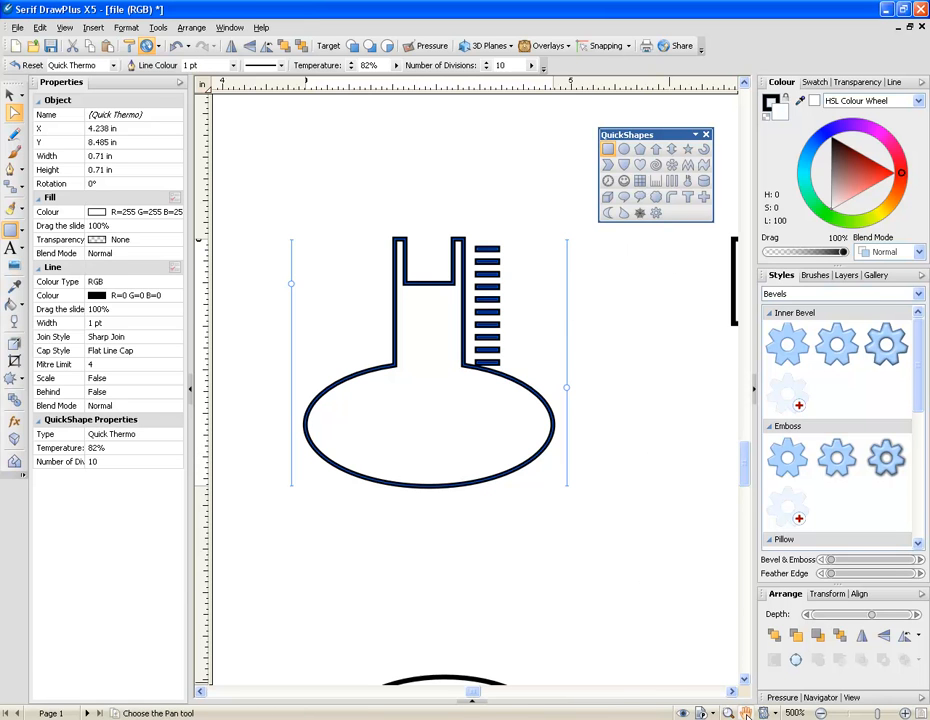
# Flatten the ends of the cylinder below the thermometer to a radius of about 11% with the Node tool
pyautogui.click(745, 713)
pyautogui.moveTo(540, 622); pyautogui.dragTo(521, 249)
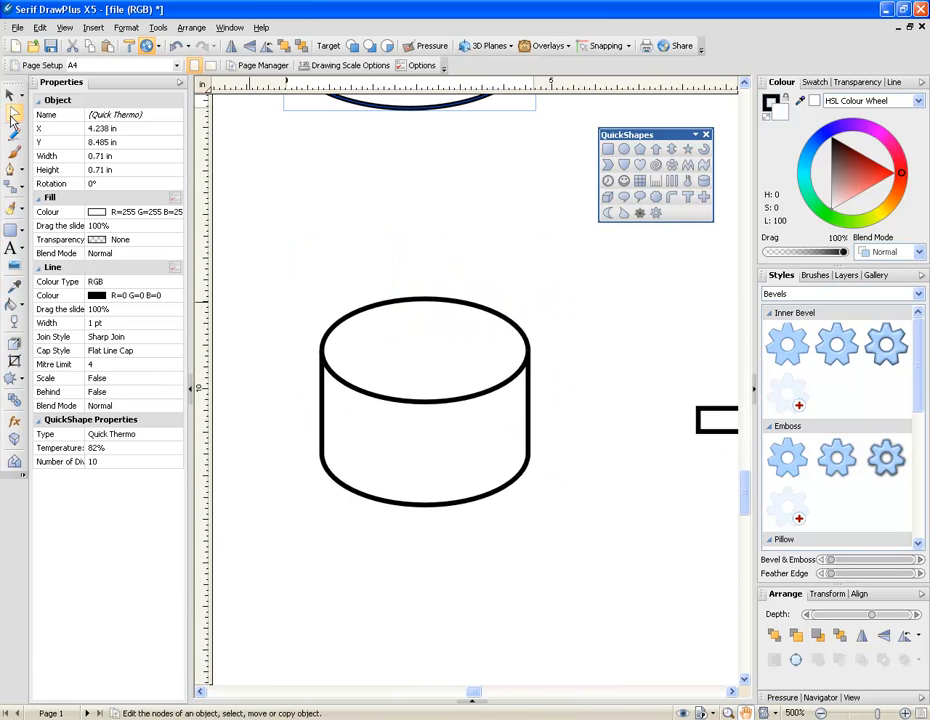
pyautogui.click(12, 113)
pyautogui.click(446, 436)
pyautogui.moveTo(313, 392); pyautogui.dragTo(341, 325)
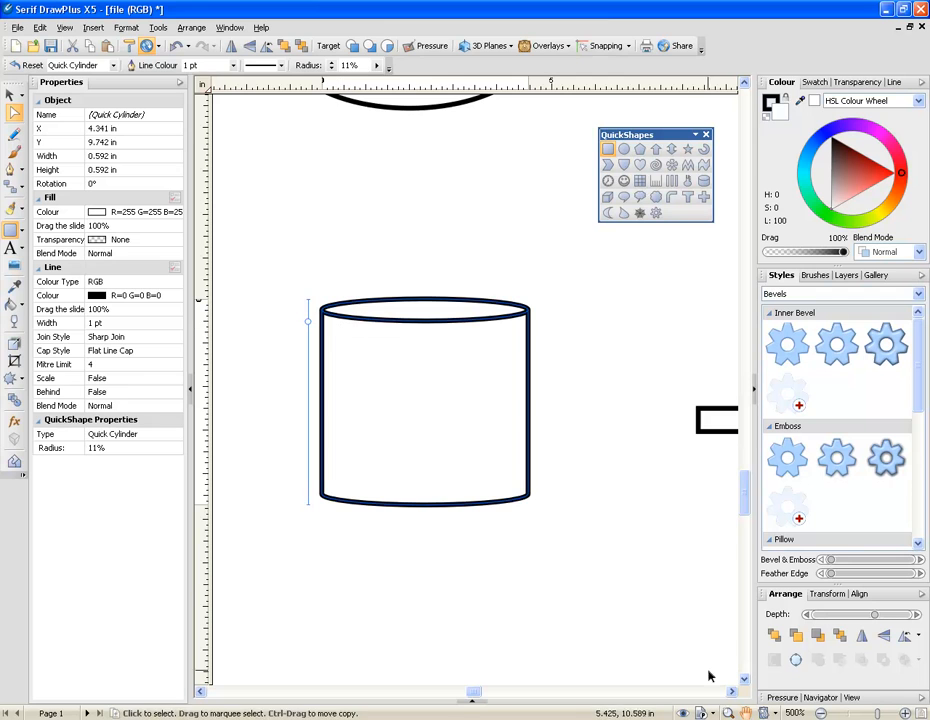
# Lower the height of the cube at the top of the next column to about 49% with the Node tool
pyautogui.click(745, 713)
pyautogui.moveTo(639, 384); pyautogui.dragTo(361, 407)
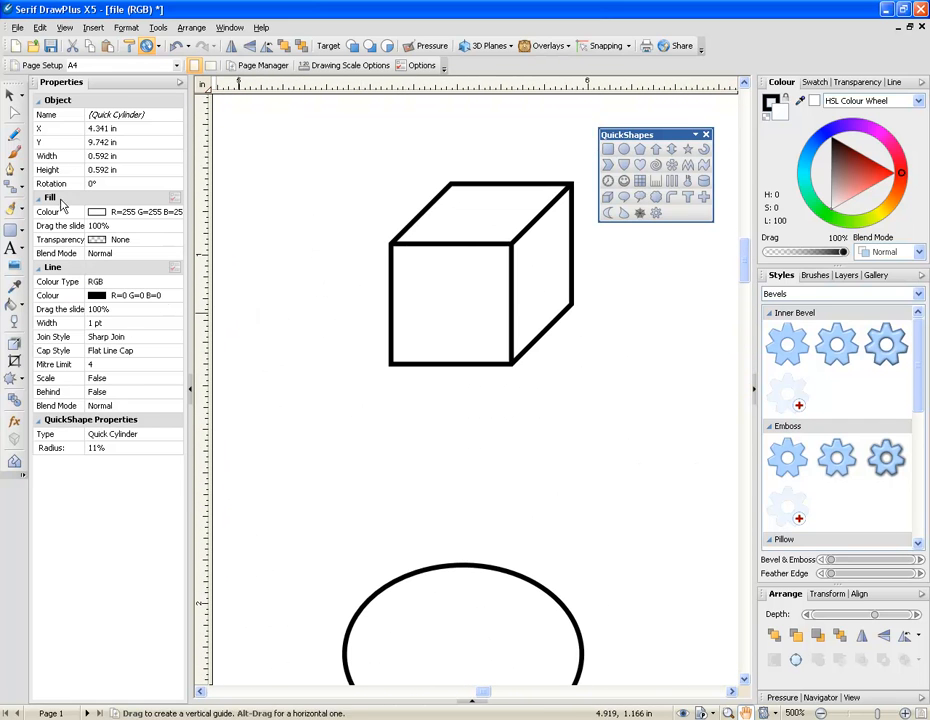
pyautogui.click(12, 114)
pyautogui.click(438, 320)
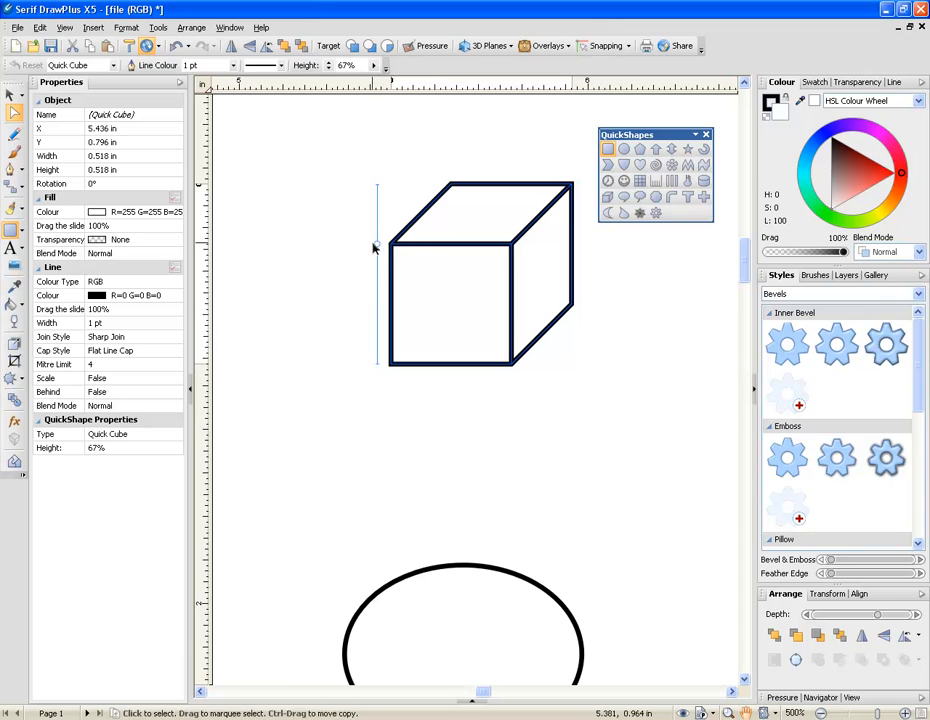
pyautogui.moveTo(377, 245); pyautogui.dragTo(378, 275)
# Move the tail of the speech bubble below the cube to a distance of about 54% with the Node tool
pyautogui.click(745, 713)
pyautogui.moveTo(494, 536); pyautogui.dragTo(488, 114)
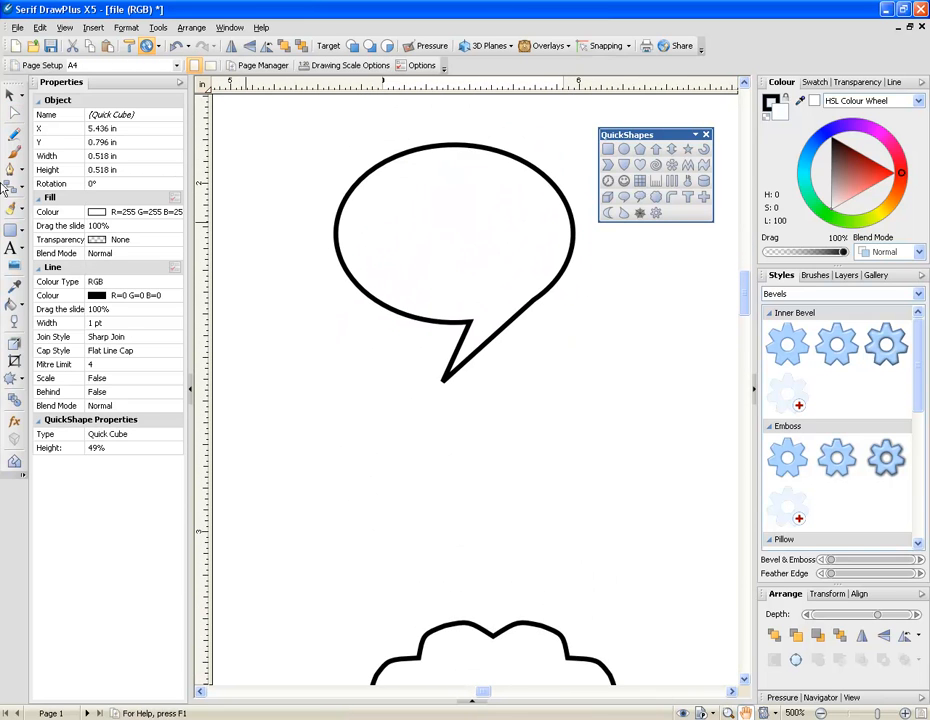
pyautogui.click(13, 113)
pyautogui.click(507, 318)
pyautogui.moveTo(442, 394); pyautogui.dragTo(462, 410)
# Shift the trail of the thought bubble below the speech bubble to about 24% from the left, keeping 8 bulges
pyautogui.click(747, 713)
pyautogui.moveTo(576, 604); pyautogui.dragTo(573, 486)
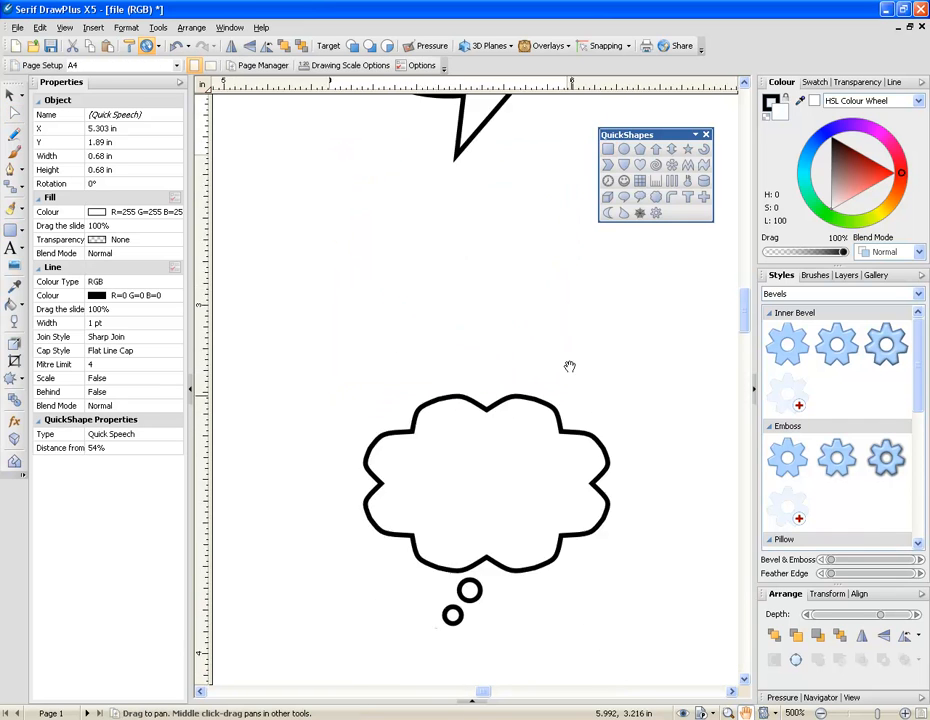
pyautogui.moveTo(472, 650); pyautogui.dragTo(465, 318)
pyautogui.click(15, 117)
pyautogui.click(369, 241)
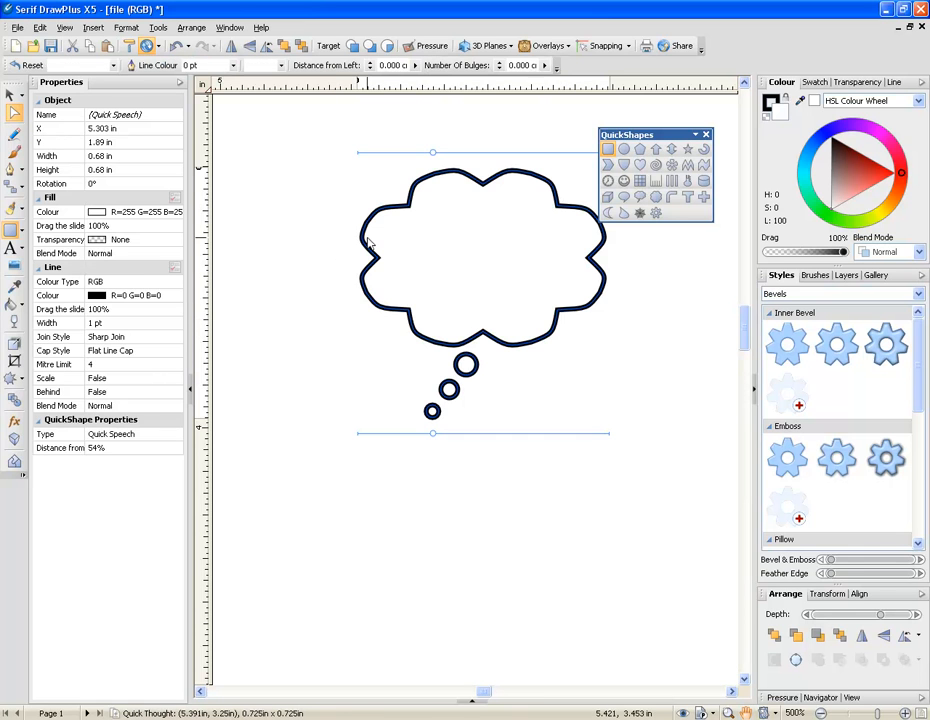
pyautogui.moveTo(441, 157)
pyautogui.mouseDown()
pyautogui.moveTo(500, 160)
pyautogui.moveTo(438, 164)
pyautogui.mouseUp()
pyautogui.moveTo(431, 434); pyautogui.dragTo(420, 473)
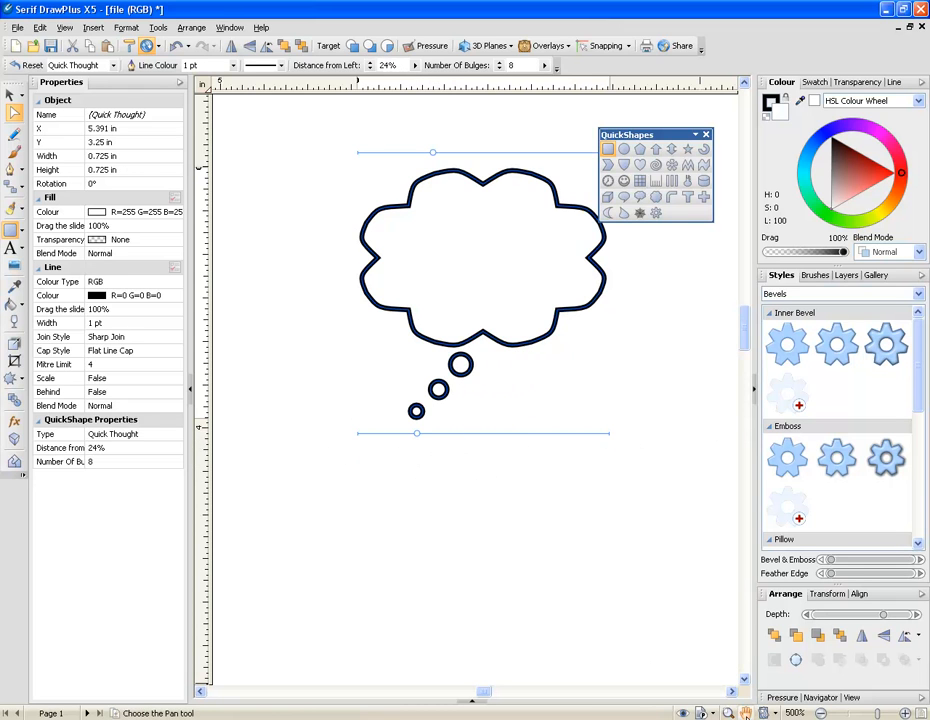
# Increase the number of bulges of the cloud shape below the thought bubble to 15 with the Node tool
pyautogui.click(745, 713)
pyautogui.moveTo(619, 680); pyautogui.dragTo(629, 237)
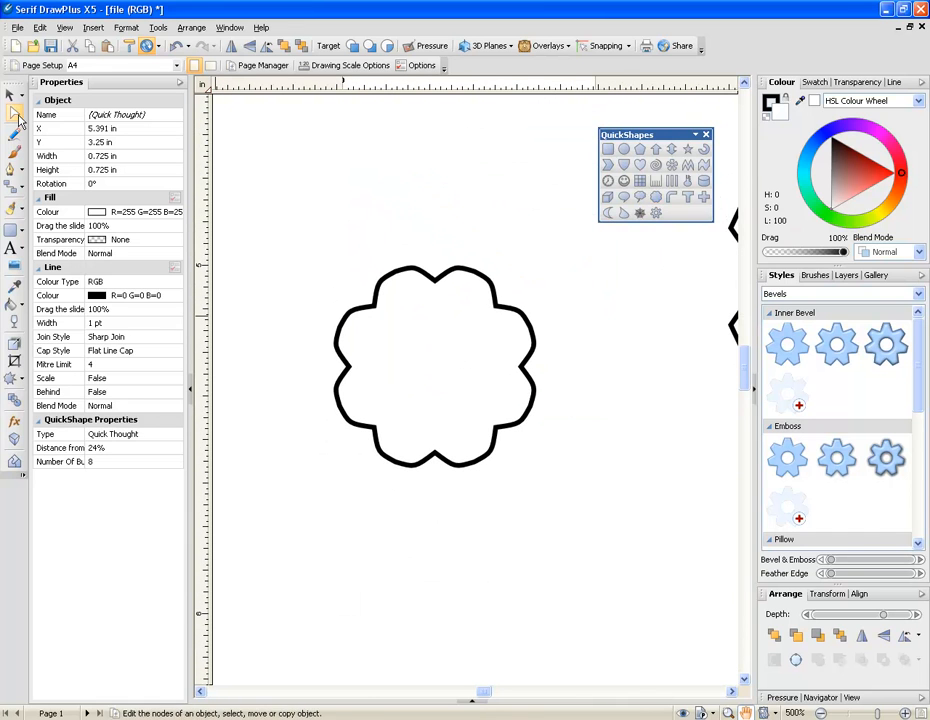
pyautogui.click(16, 116)
pyautogui.click(425, 326)
pyautogui.moveTo(395, 252); pyautogui.dragTo(540, 274)
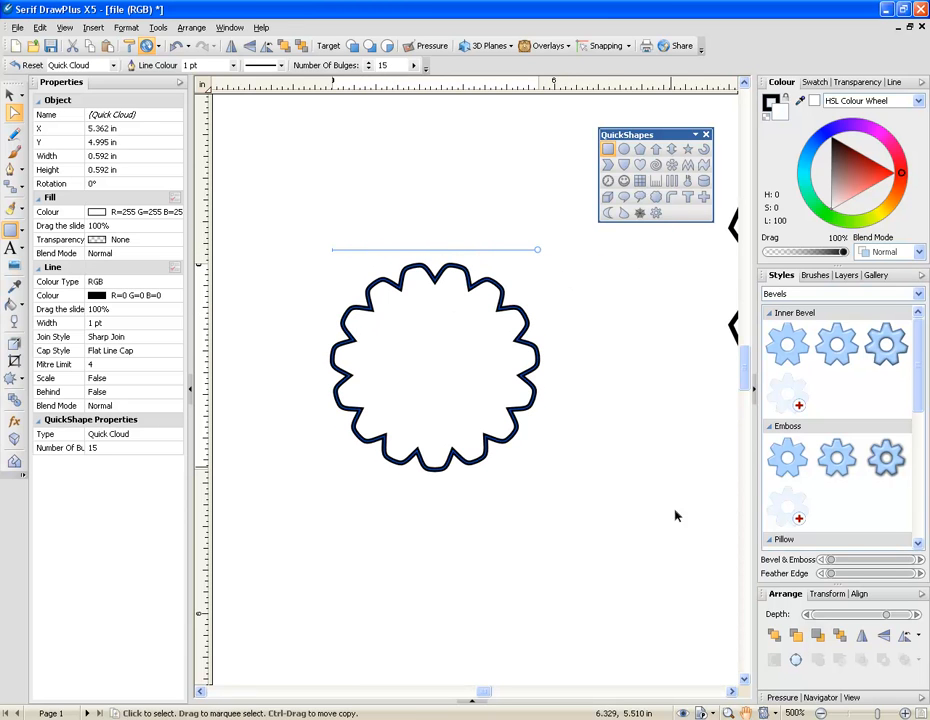
# Adjust the corner shape below the cloud to a width of about 53% and a corner radius of about 49%
pyautogui.click(746, 714)
pyautogui.moveTo(577, 642); pyautogui.dragTo(598, 37)
pyautogui.click(14, 114)
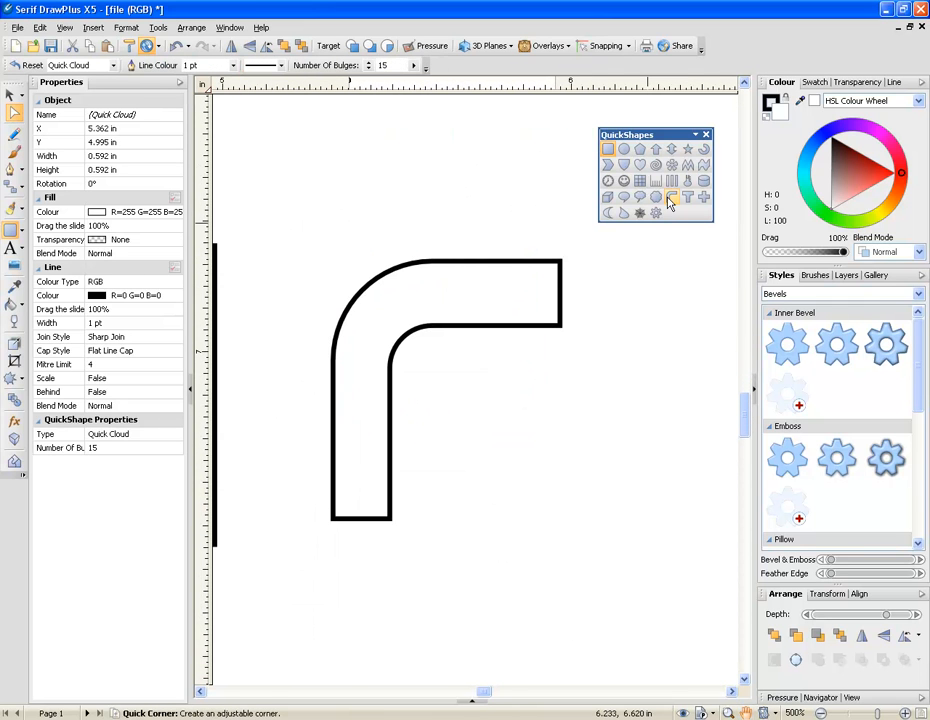
pyautogui.click(473, 326)
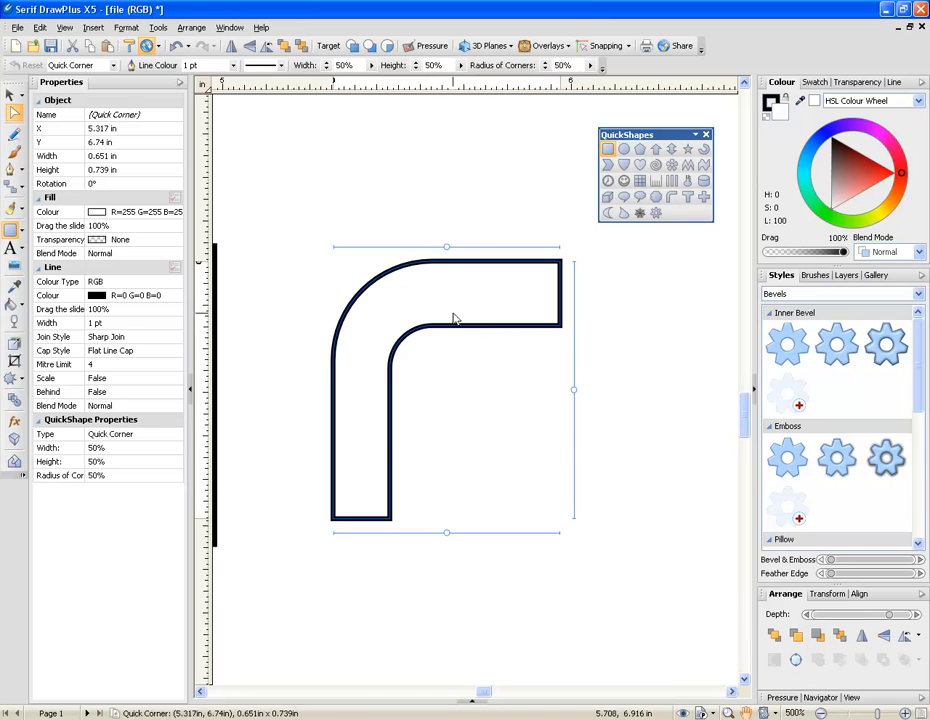
pyautogui.moveTo(452, 251)
pyautogui.mouseDown()
pyautogui.moveTo(382, 253)
pyautogui.moveTo(578, 253)
pyautogui.moveTo(424, 261)
pyautogui.moveTo(457, 266)
pyautogui.mouseUp()
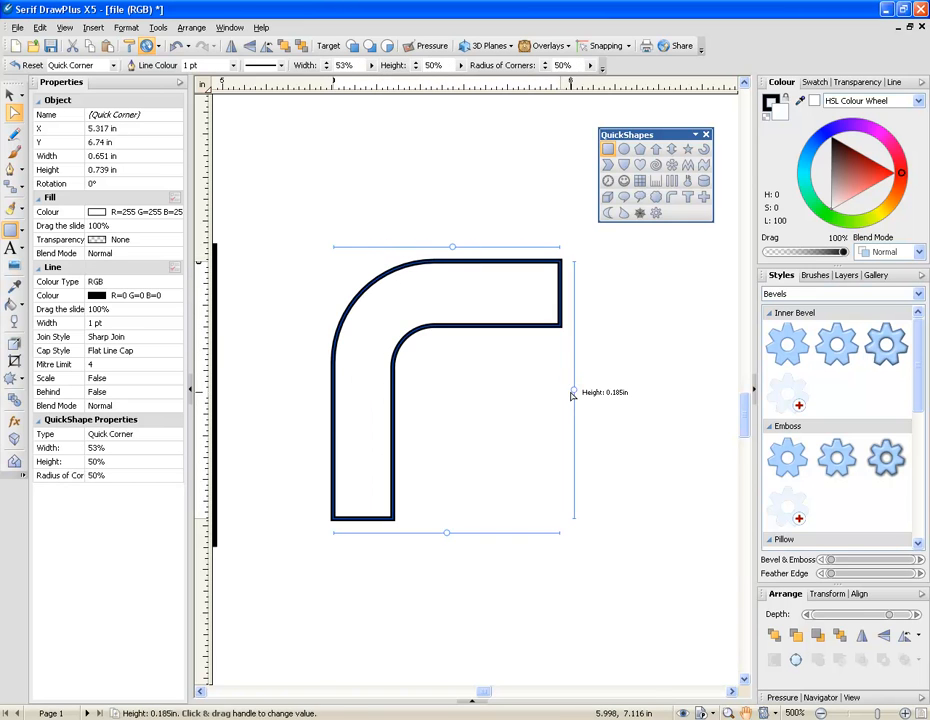
pyautogui.moveTo(575, 387)
pyautogui.mouseDown()
pyautogui.moveTo(569, 306)
pyautogui.moveTo(574, 389)
pyautogui.mouseUp()
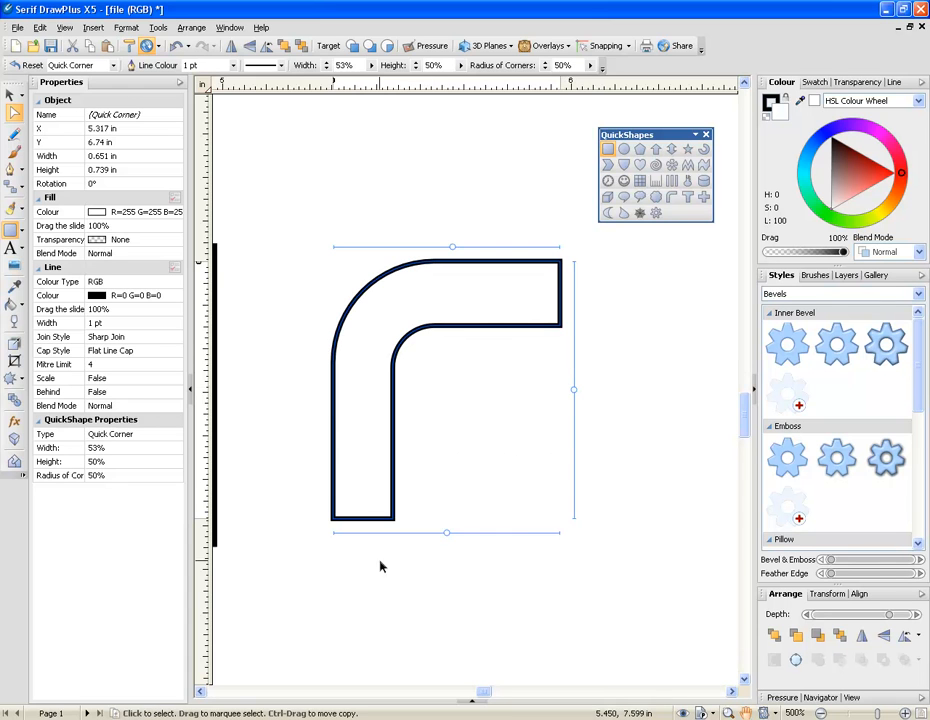
pyautogui.moveTo(444, 539)
pyautogui.mouseDown()
pyautogui.moveTo(332, 536)
pyautogui.moveTo(596, 535)
pyautogui.moveTo(361, 554)
pyautogui.moveTo(457, 553)
pyautogui.mouseUp()
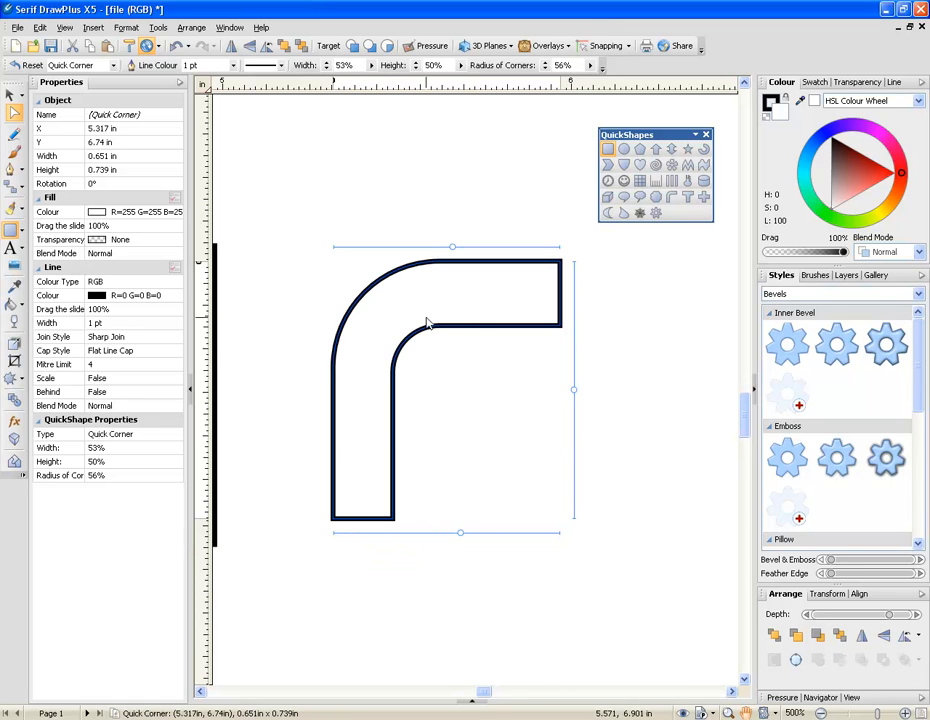
pyautogui.moveTo(463, 534); pyautogui.dragTo(443, 534)
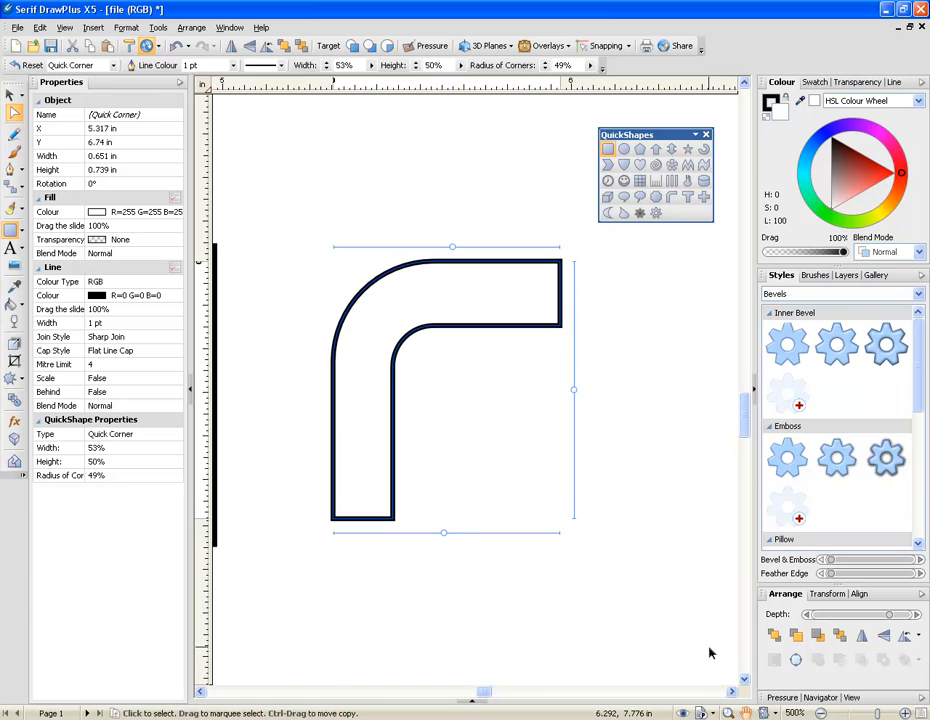
# Reshape the tee below the corner shape to about 61% width, 92% height and 32% corner radius
pyautogui.click(745, 713)
pyautogui.moveTo(542, 614); pyautogui.dragTo(522, 112)
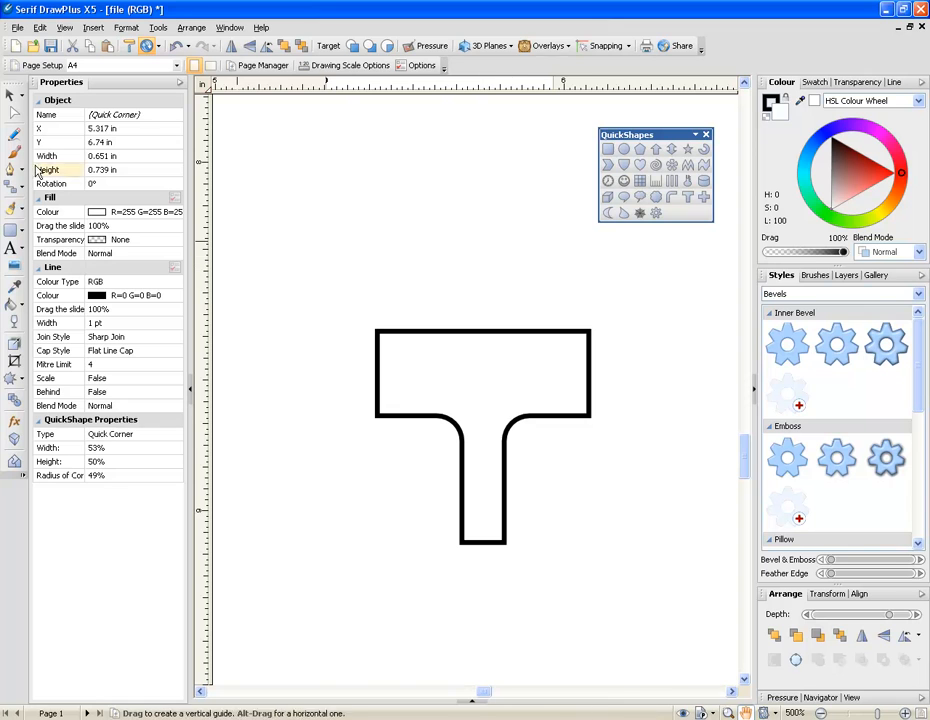
pyautogui.click(14, 113)
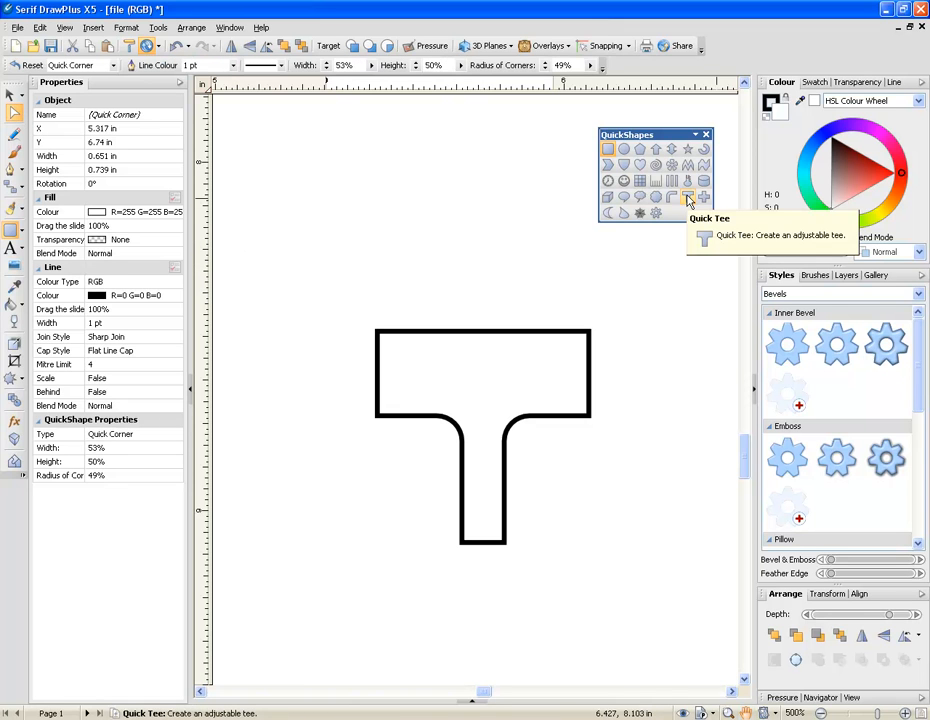
pyautogui.click(548, 370)
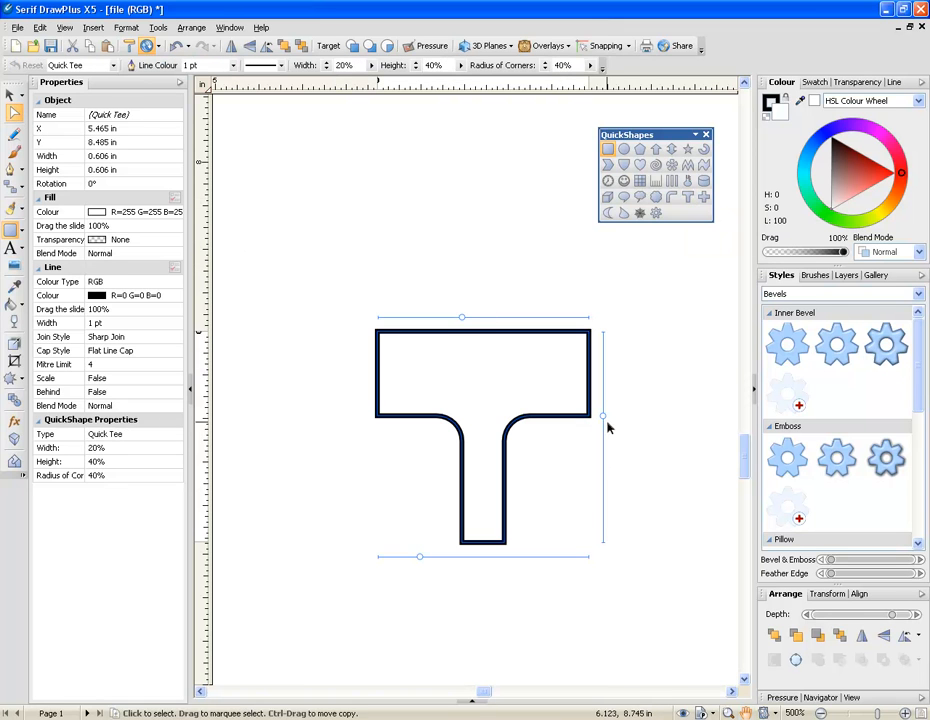
pyautogui.moveTo(605, 420); pyautogui.dragTo(626, 479)
pyautogui.moveTo(421, 556); pyautogui.dragTo(502, 560)
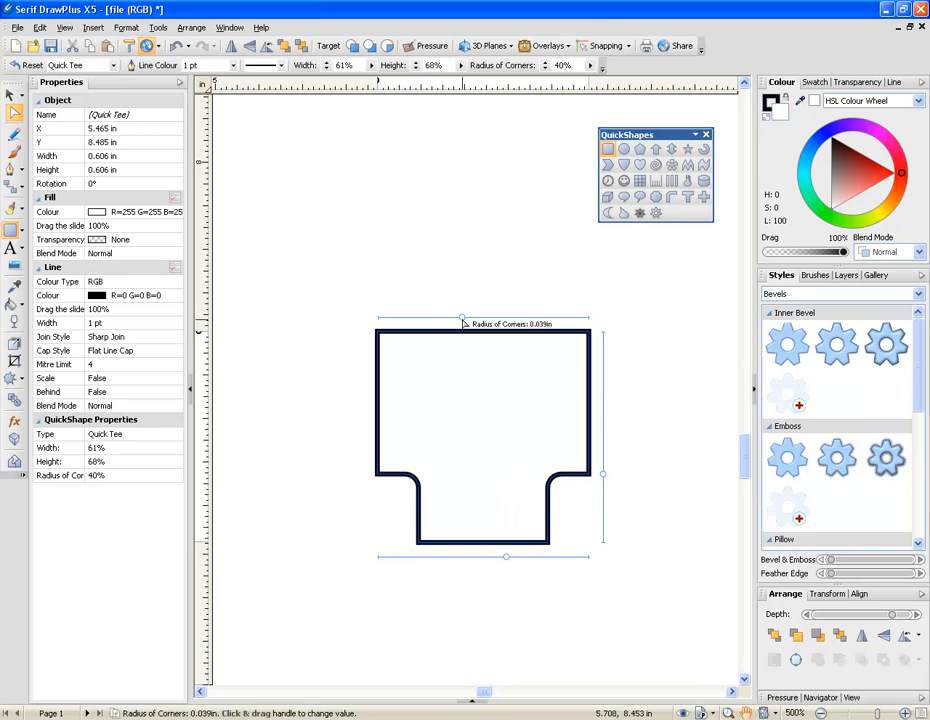
pyautogui.moveTo(473, 322); pyautogui.dragTo(438, 325)
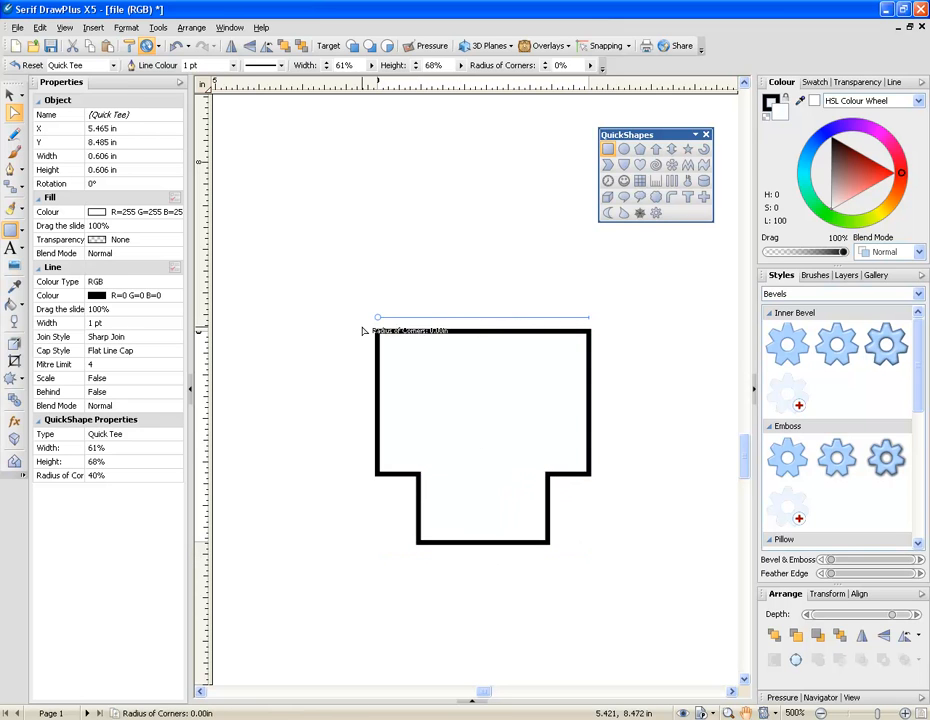
pyautogui.moveTo(600, 415); pyautogui.dragTo(622, 531)
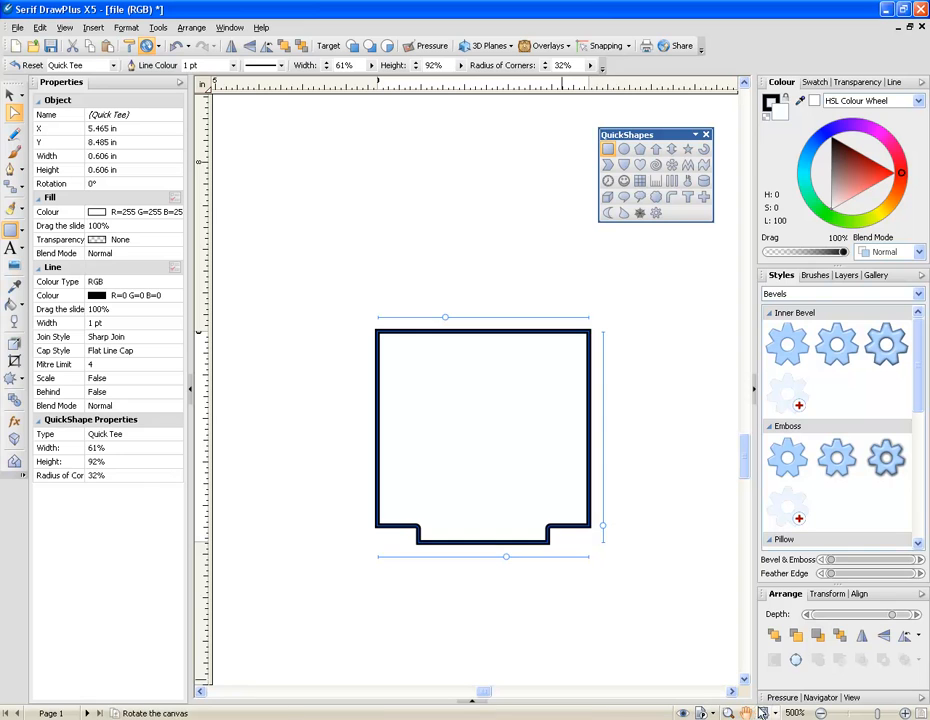
# Reshape the cross below the tee to about 73% width, 74% height and 27% corner radius with the Node tool
pyautogui.click(745, 713)
pyautogui.moveTo(579, 525); pyautogui.dragTo(550, 118)
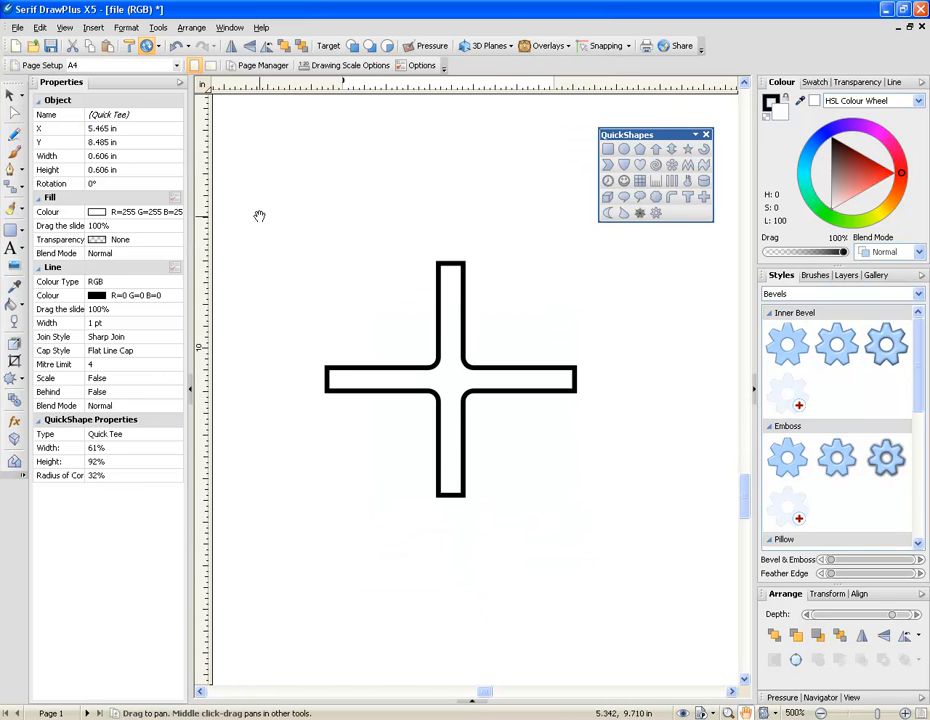
pyautogui.click(14, 113)
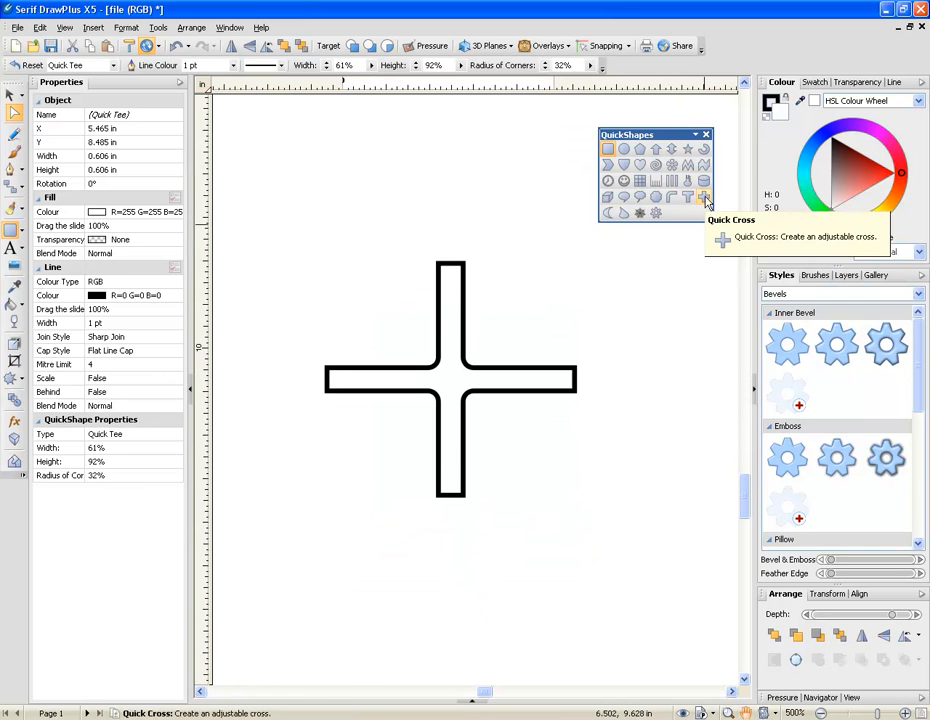
pyautogui.click(439, 370)
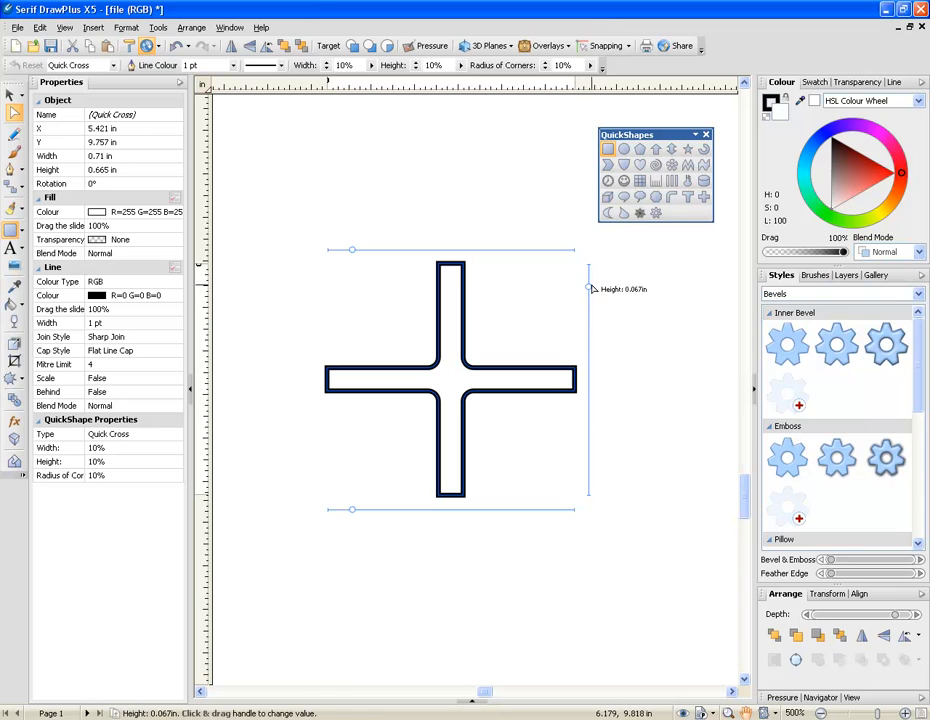
pyautogui.moveTo(590, 287); pyautogui.dragTo(589, 293)
pyautogui.moveTo(359, 512); pyautogui.dragTo(369, 510)
pyautogui.moveTo(352, 249); pyautogui.dragTo(394, 262)
pyautogui.moveTo(587, 305); pyautogui.dragTo(610, 437)
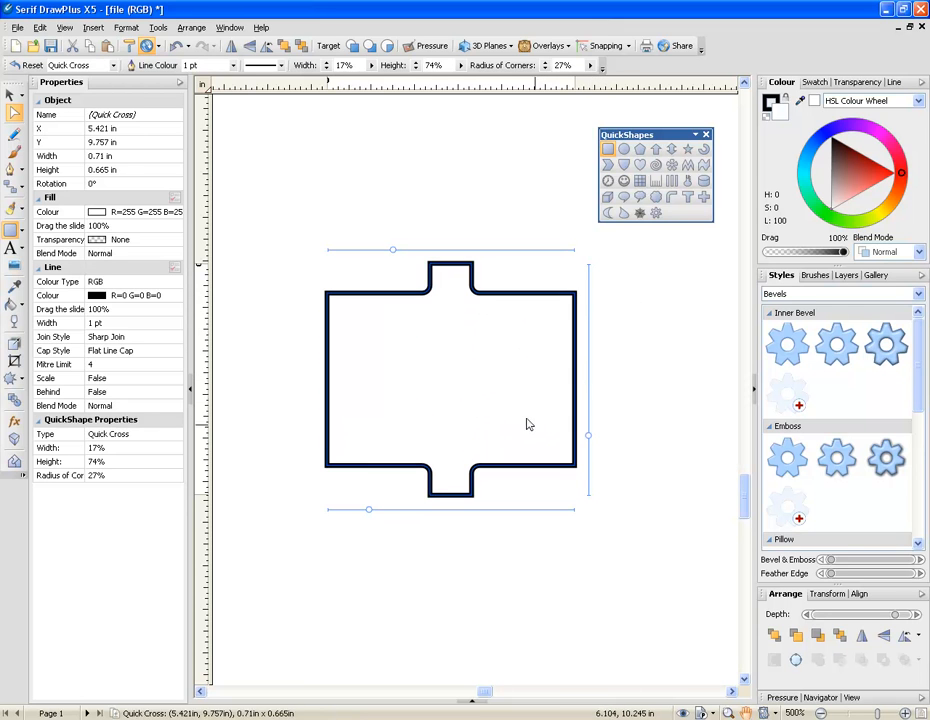
pyautogui.moveTo(366, 514); pyautogui.dragTo(507, 524)
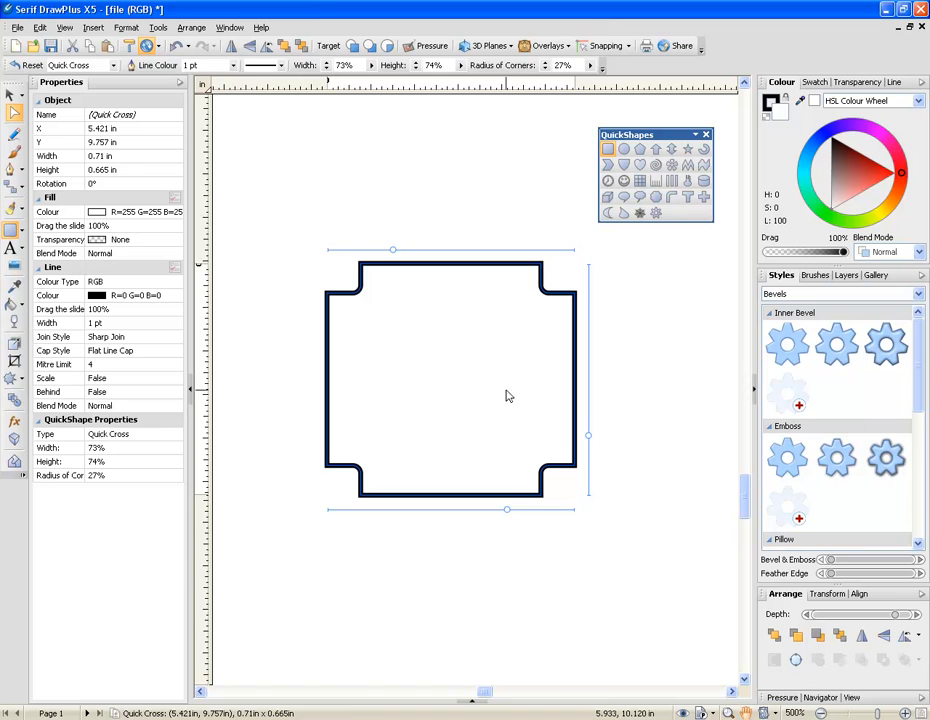
# Bring the area farther up the page, near its right edge, into view to reach the next shape
pyautogui.click(747, 714)
pyautogui.moveTo(689, 347); pyautogui.dragTo(326, 704)
pyautogui.moveTo(549, 252); pyautogui.dragTo(482, 652)
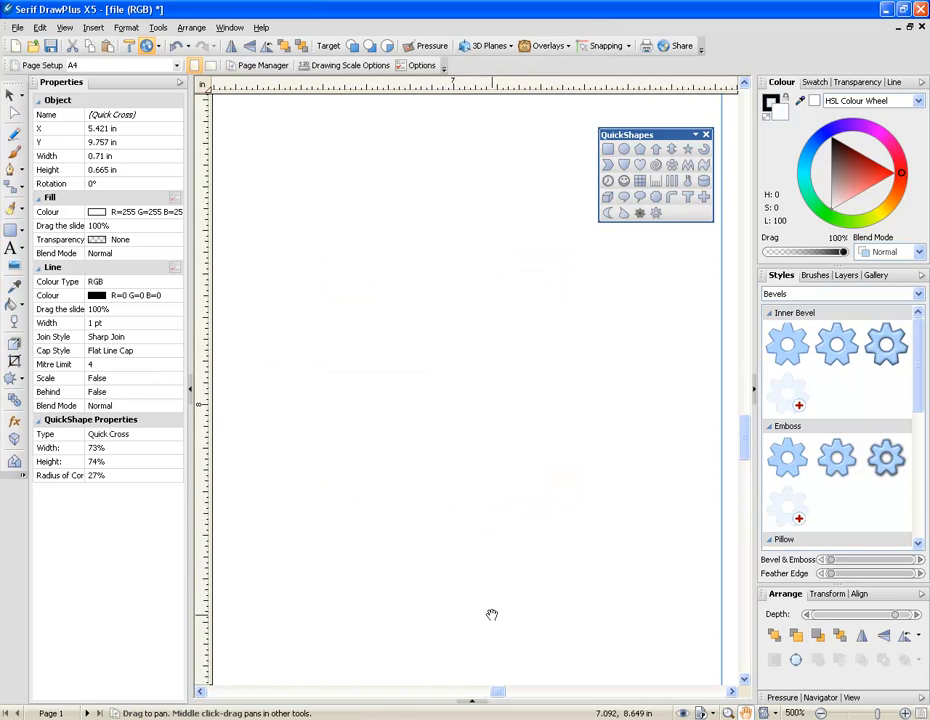
pyautogui.moveTo(490, 245); pyautogui.dragTo(447, 650)
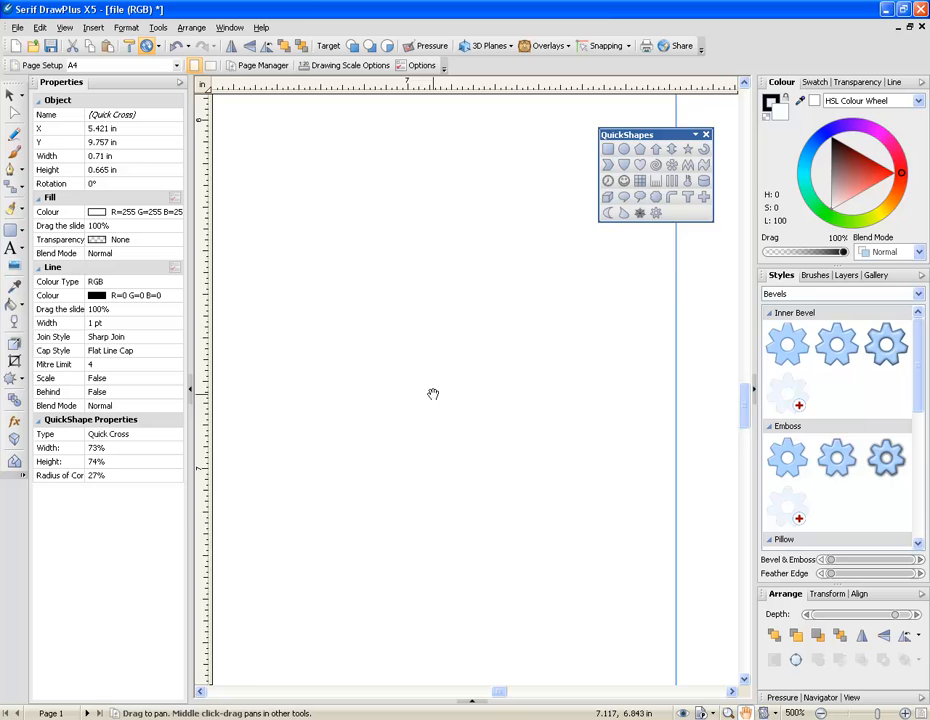